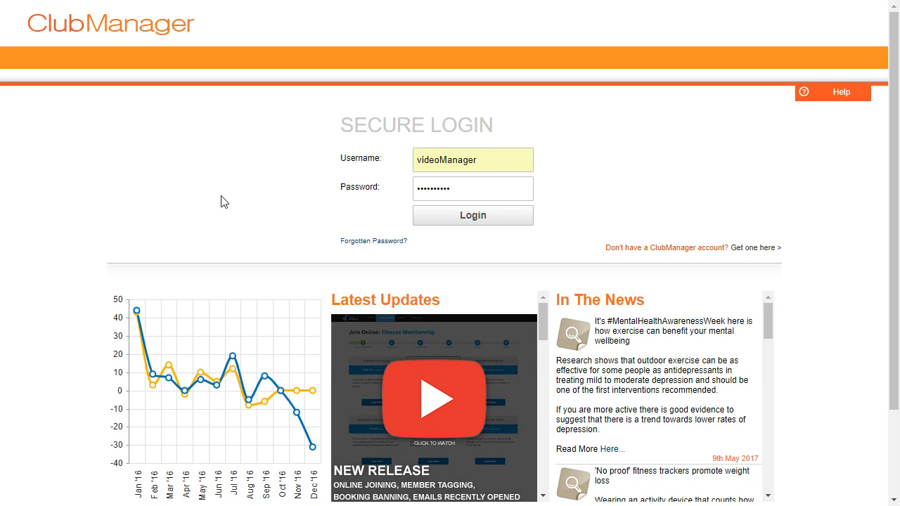
- Log in from the secure login page to open the Today dashboard
left_click(500, 221)
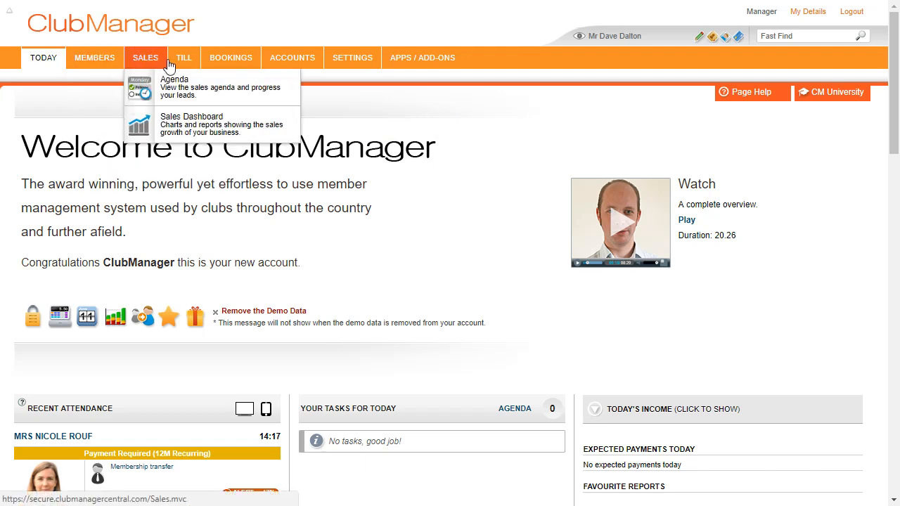
mouse_move(271, 62)
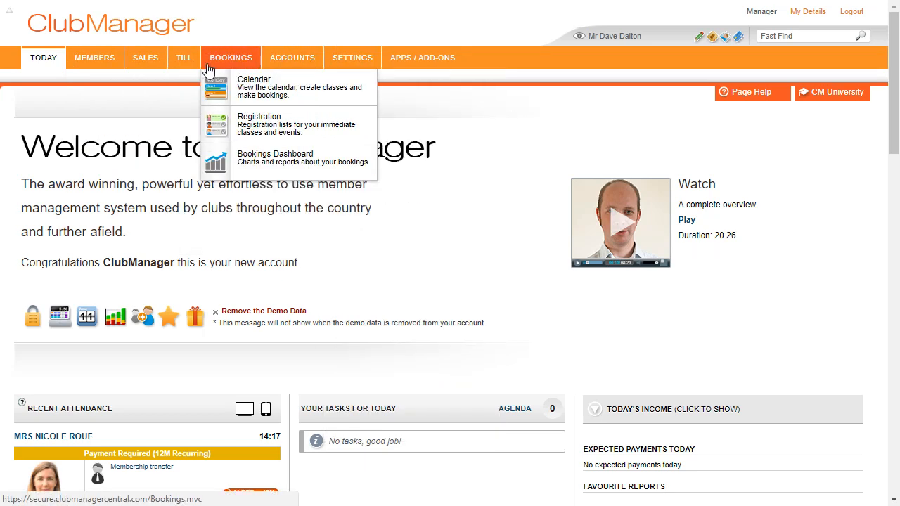
mouse_move(102, 64)
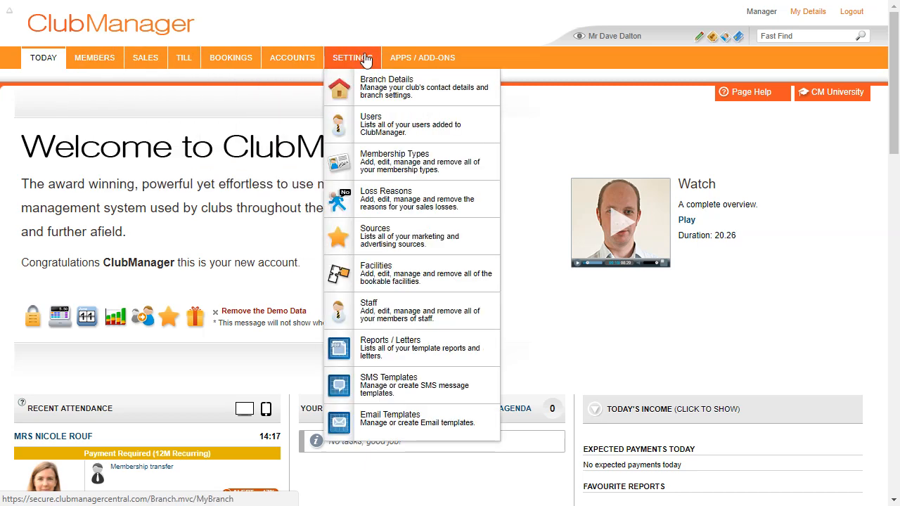
mouse_move(304, 63)
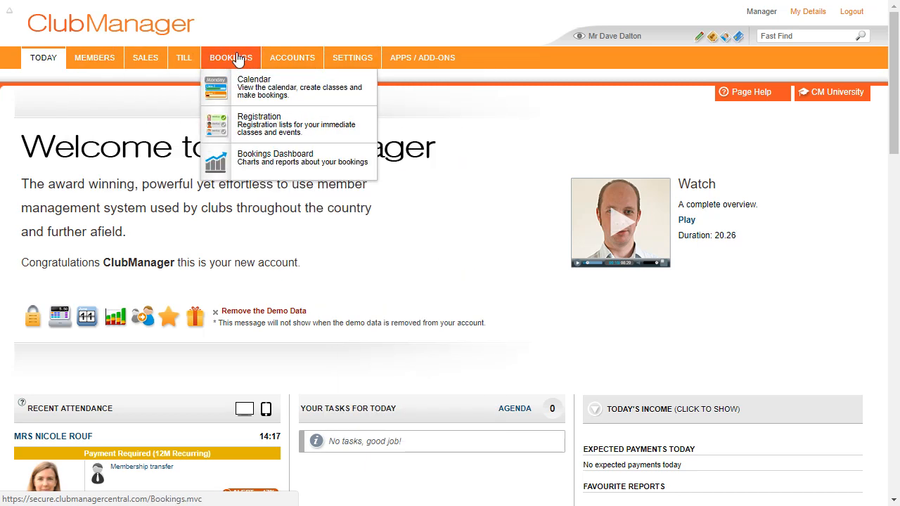
mouse_move(134, 61)
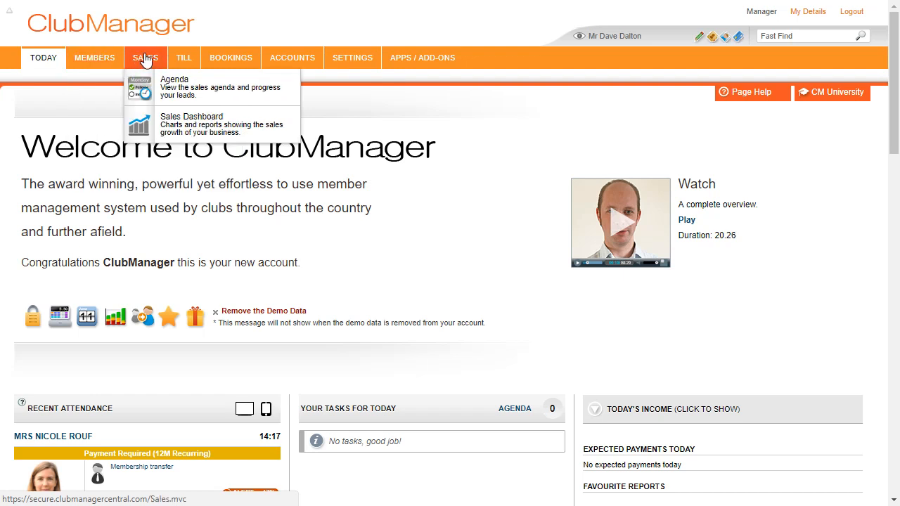
mouse_move(194, 56)
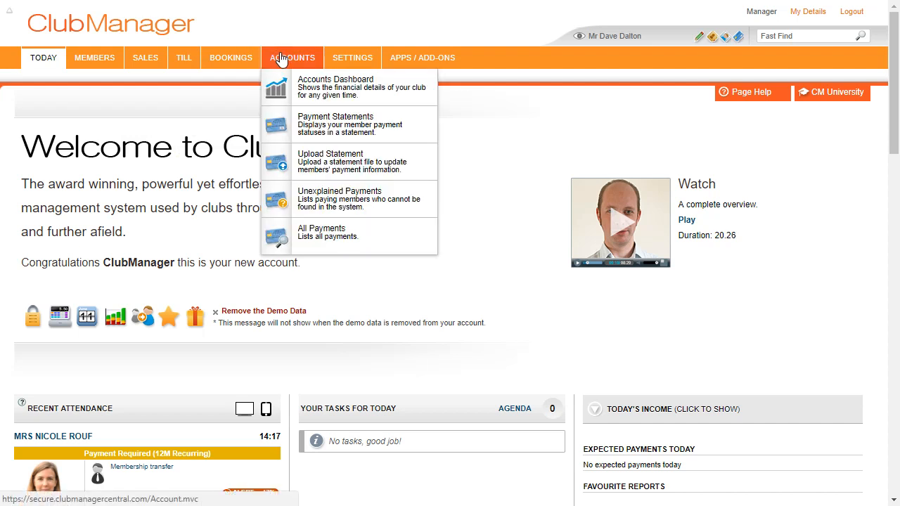
mouse_move(345, 64)
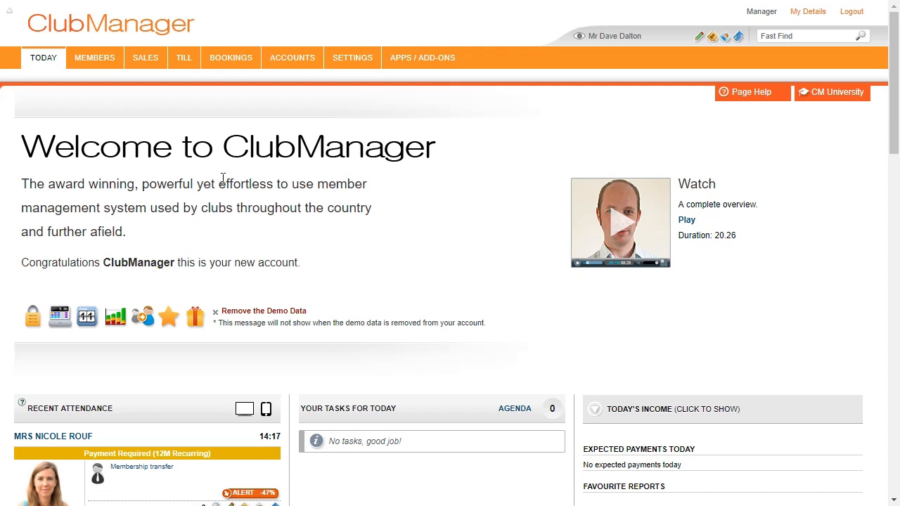
- Scroll the Today page down to the Recent Attendance panel listing the two demo members
scroll(307, 225, "down", 1)
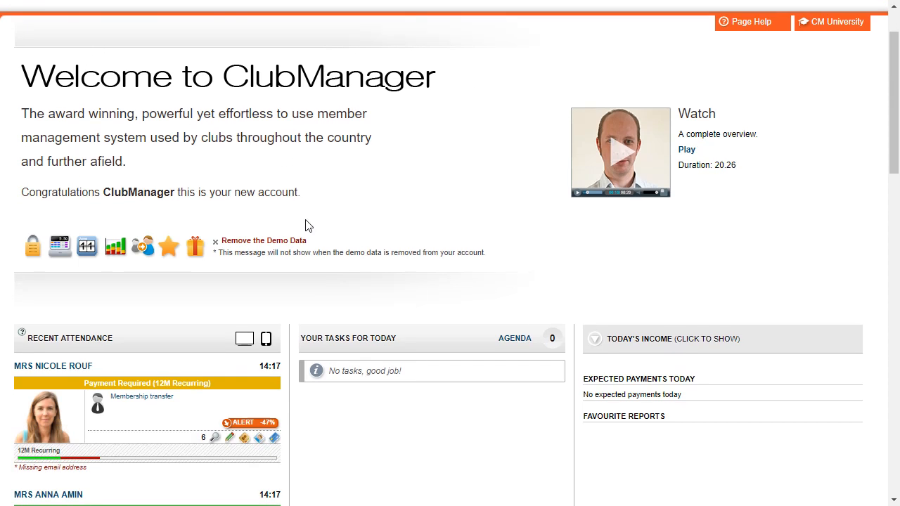
scroll(383, 179, "down", 1)
scroll(317, 194, "down", 1)
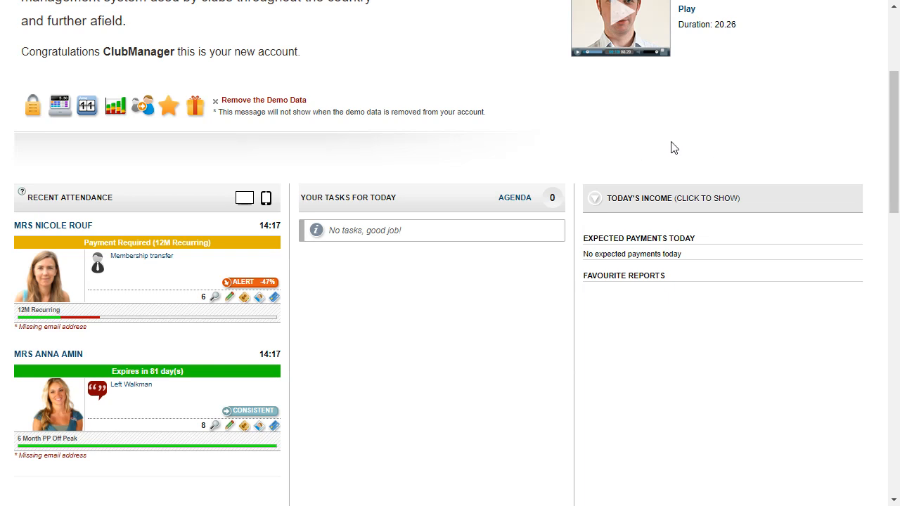
left_click(652, 201)
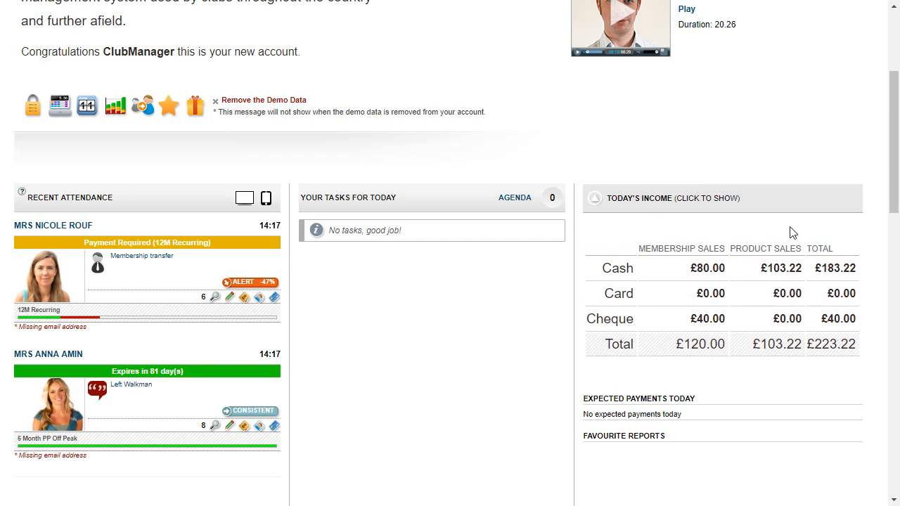
left_click(704, 201)
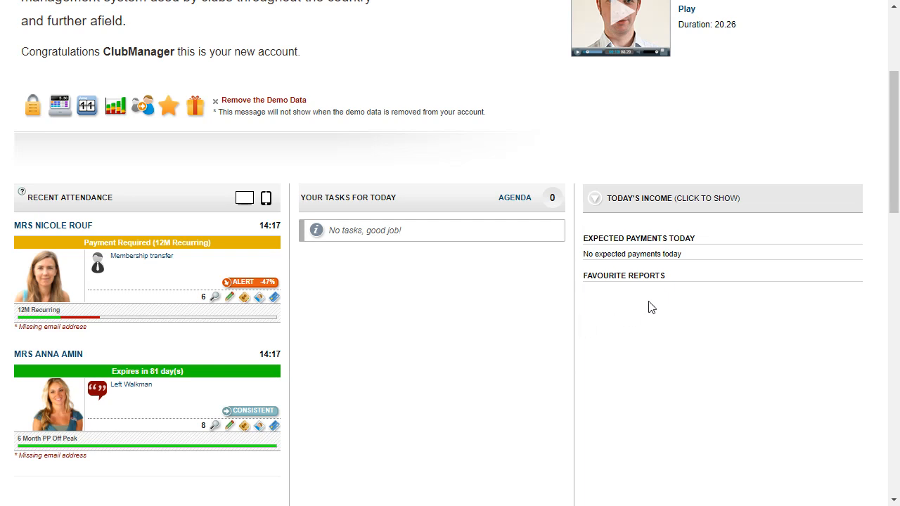
- Scroll further down to the Current Active Member Snapshot figures
scroll(707, 284, "down", 1)
scroll(707, 284, "down", 5)
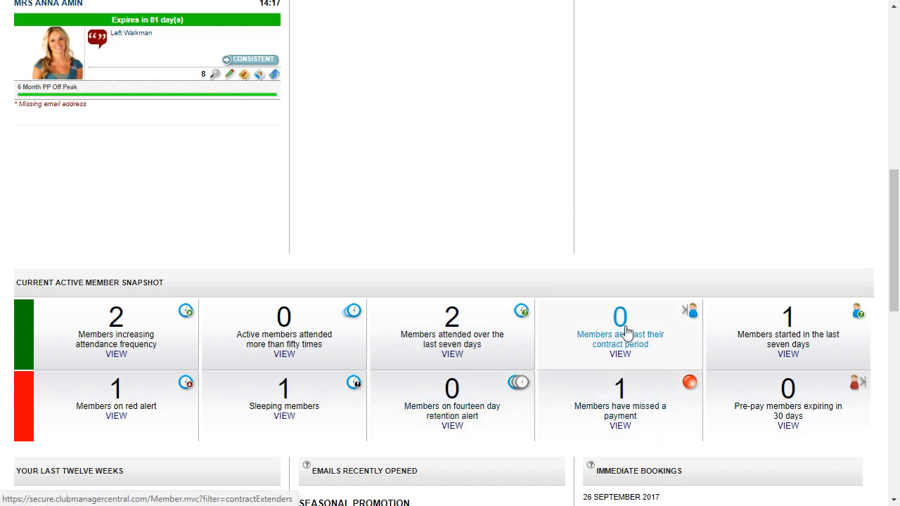
scroll(714, 361, "down", 4)
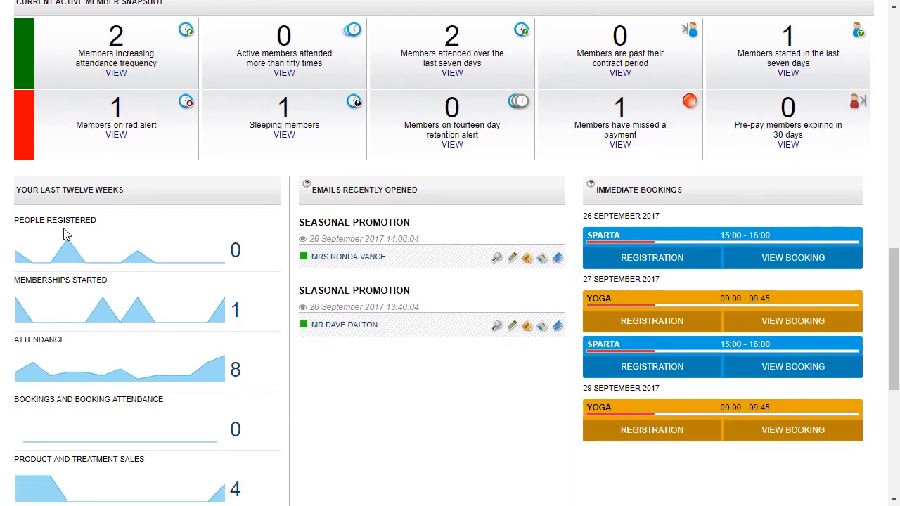
mouse_move(101, 233)
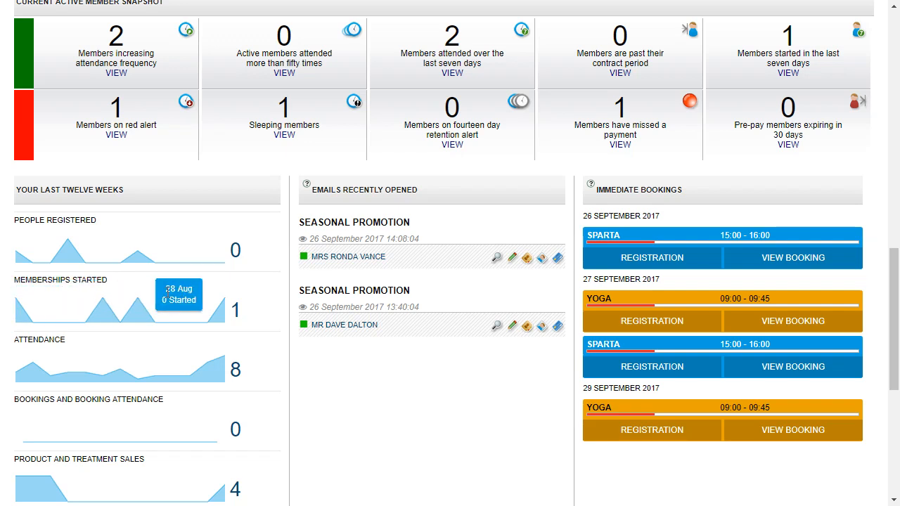
mouse_move(21, 301)
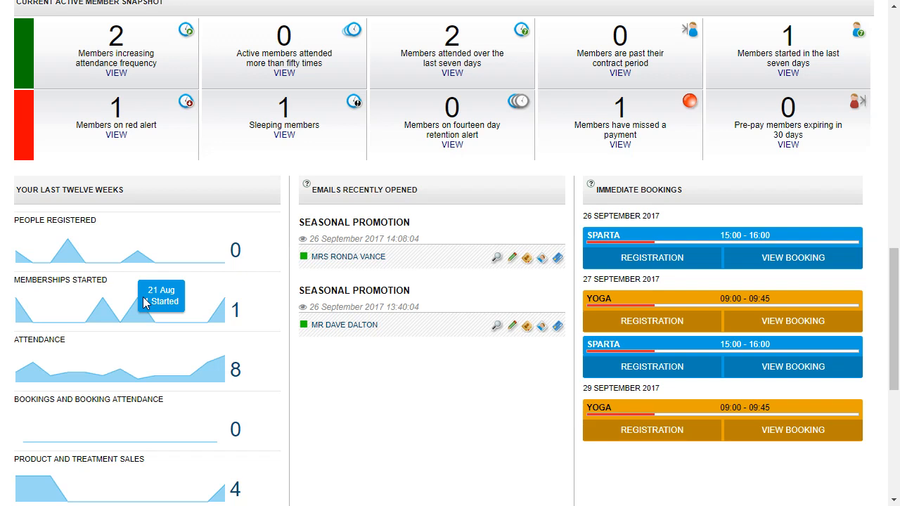
scroll(147, 302, "down", 2)
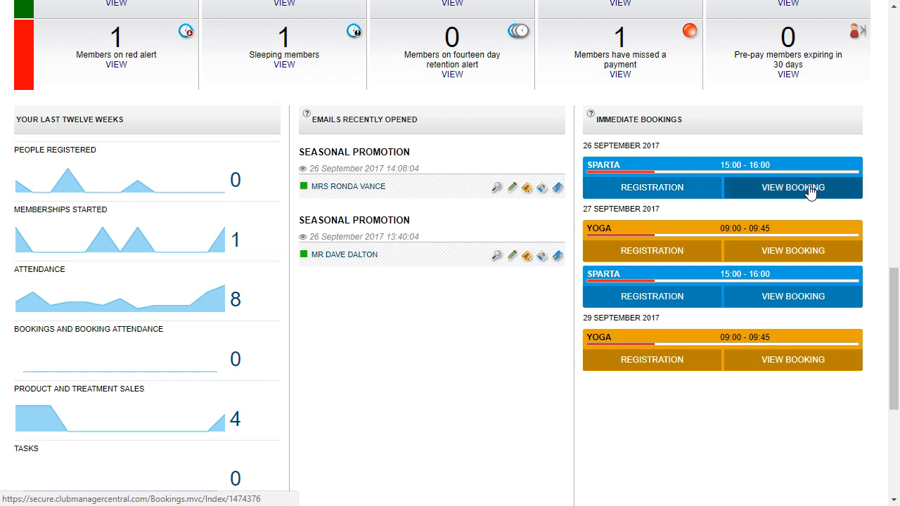
scroll(417, 363, "down", 3)
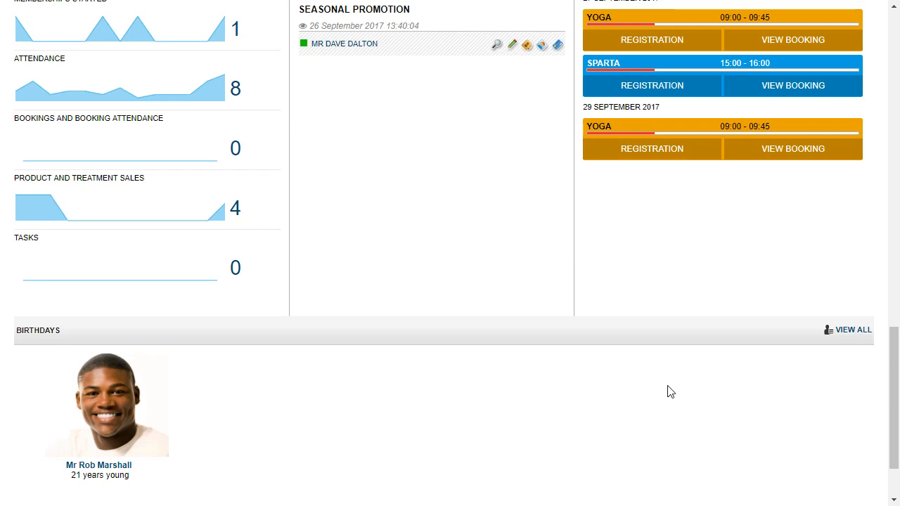
scroll(639, 391, "down", 1)
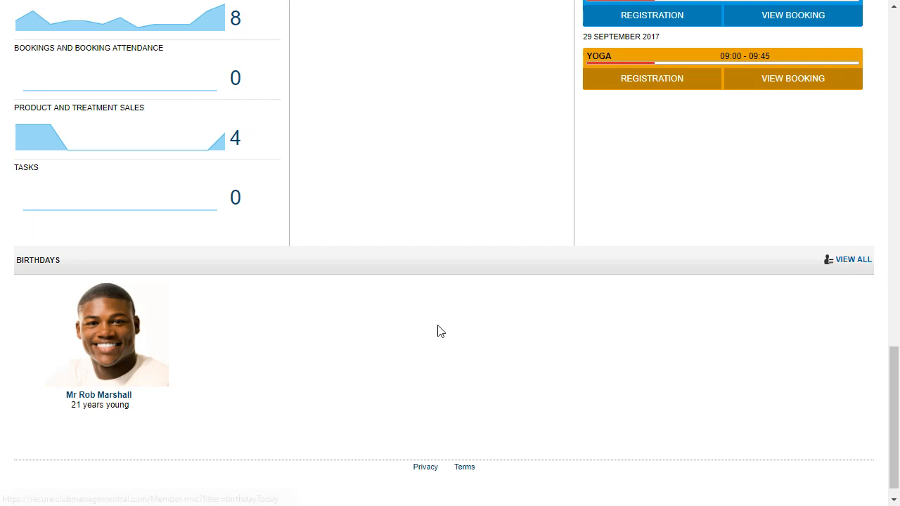
scroll(437, 329, "up", 10)
scroll(437, 290, "up", 2)
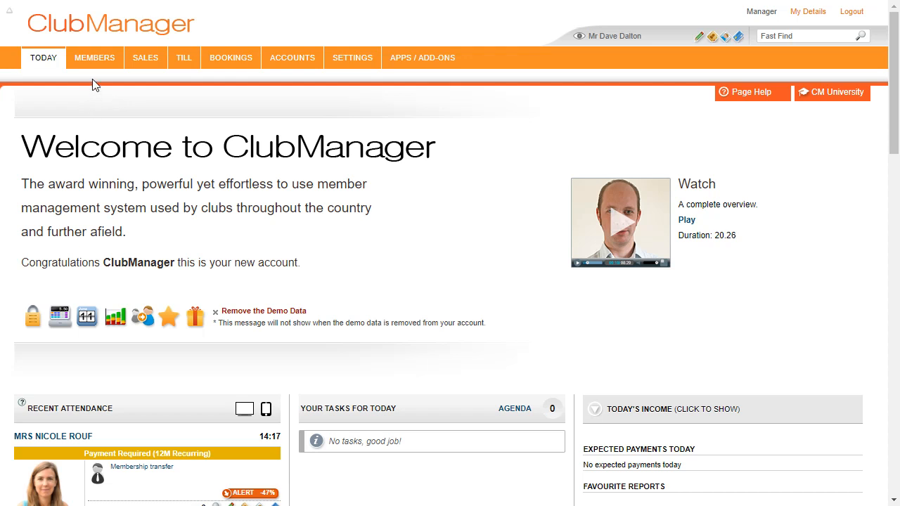
- Open the New Member form via Members > Add Member
mouse_move(93, 61)
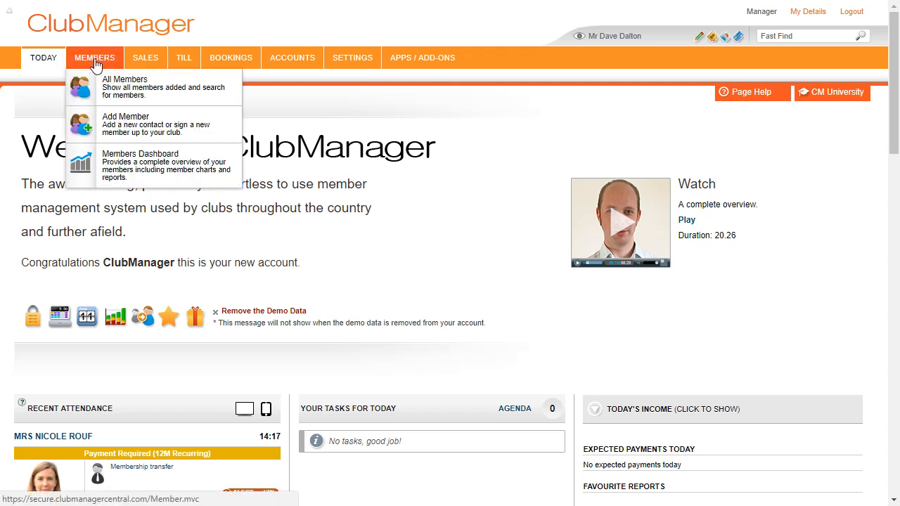
left_click(151, 125)
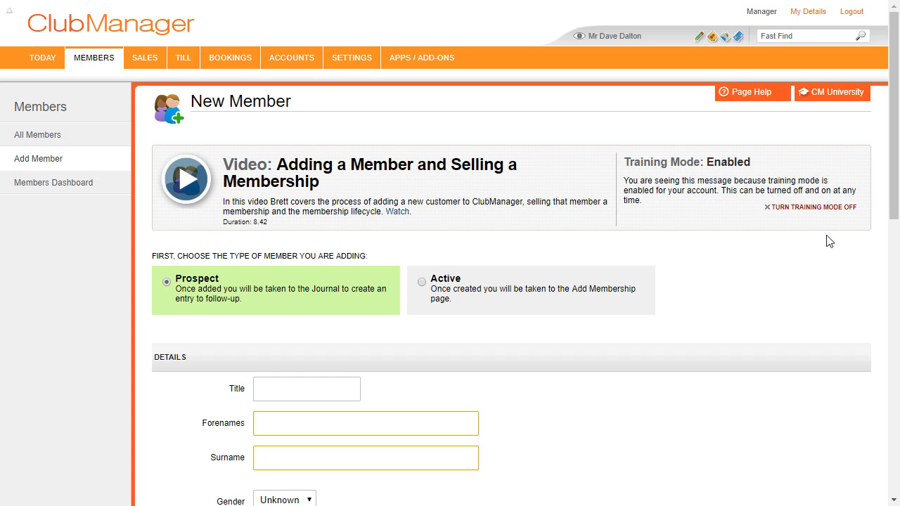
mouse_move(351, 59)
scroll(222, 162, "down", 2)
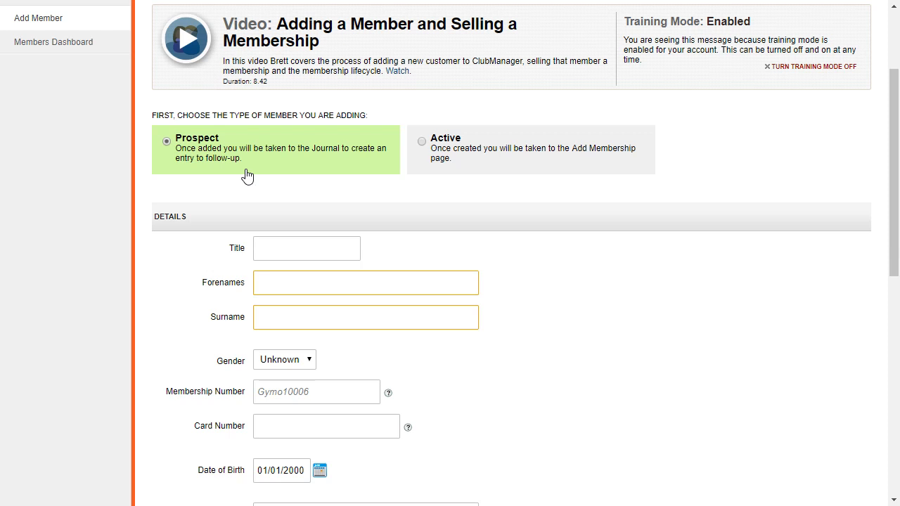
- Enter the new member's first name and surname
left_click(329, 286)
left_click(323, 312)
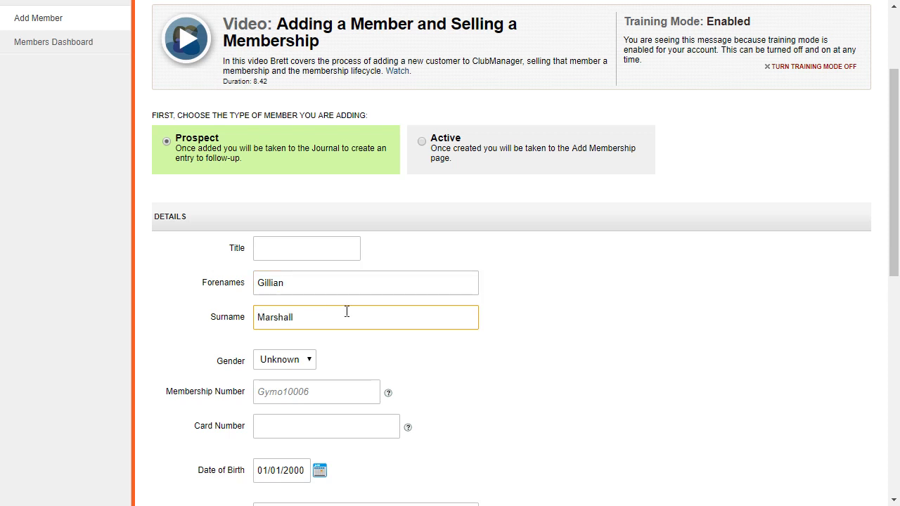
- Fill in the member's e-mail address and mobile phone number
scroll(346, 311, "down", 1)
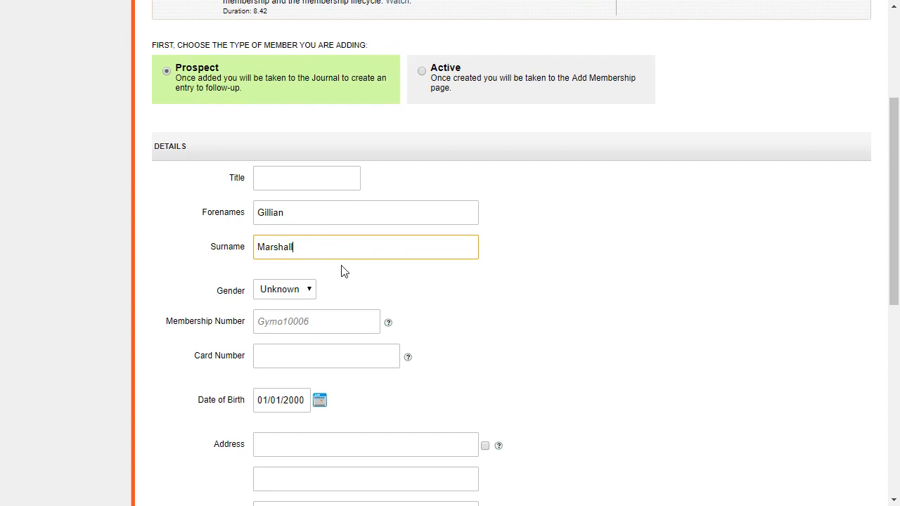
scroll(341, 260, "down", 1)
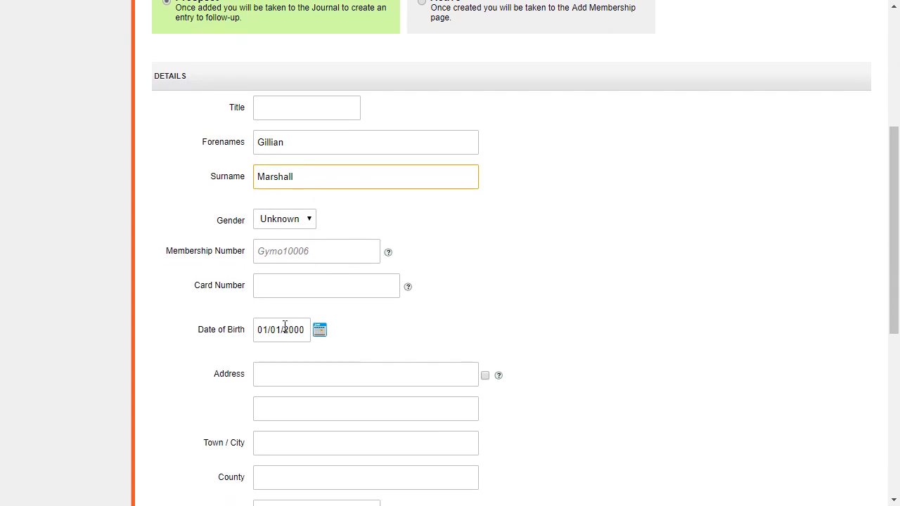
scroll(363, 298, "down", 1)
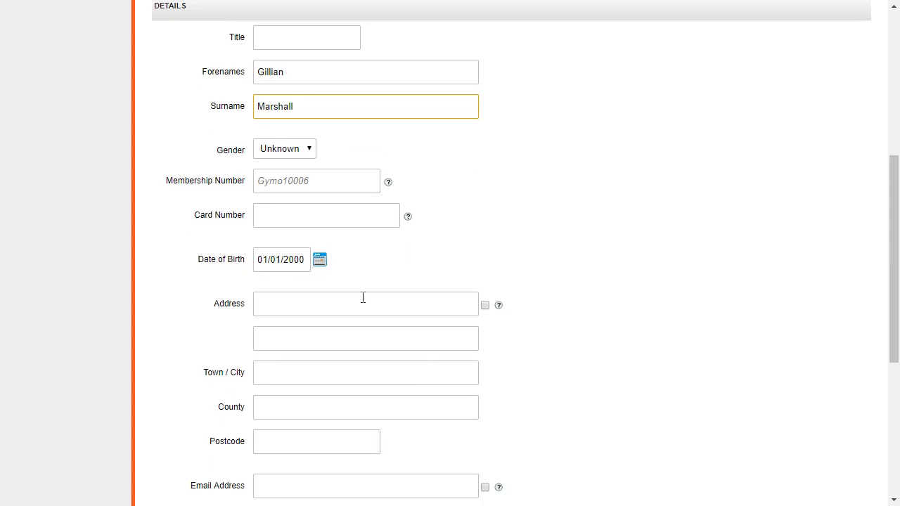
scroll(327, 299, "down", 3)
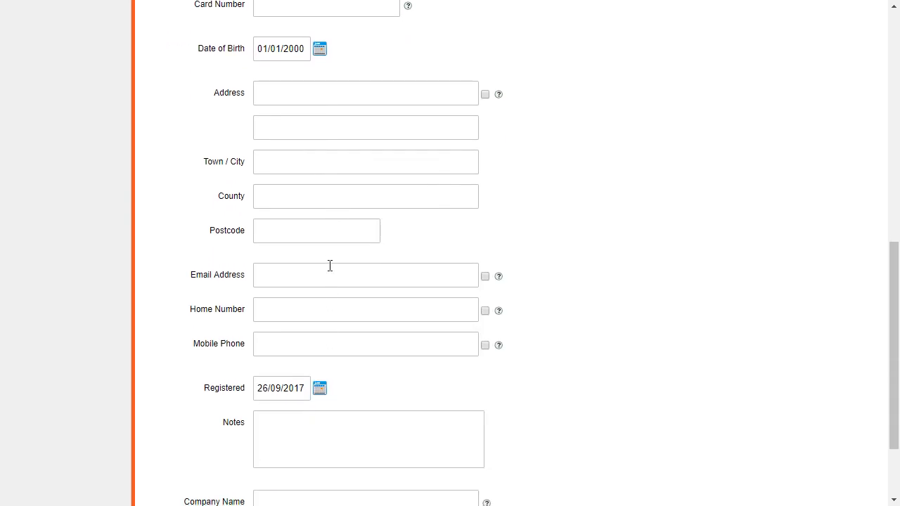
left_click(328, 277)
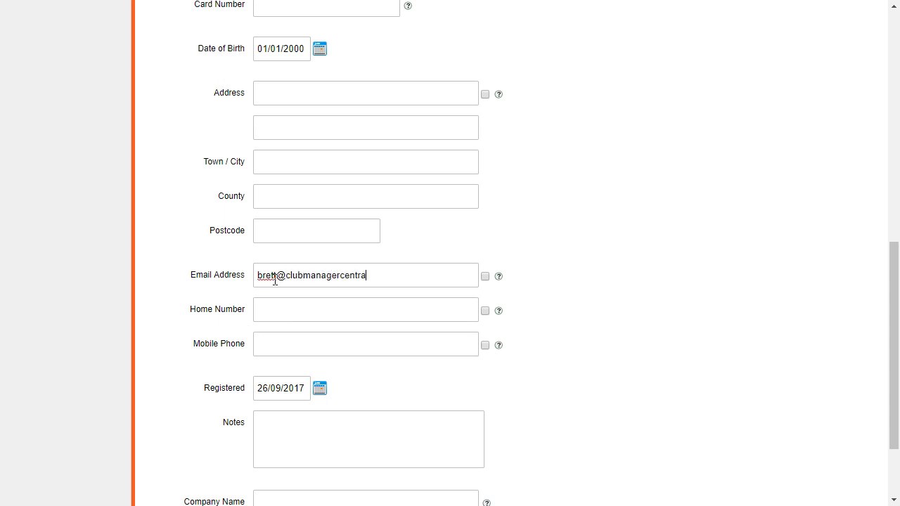
left_click(308, 345)
- Add the note 'Bad knees' in the Notes box
scroll(483, 350, "down", 1)
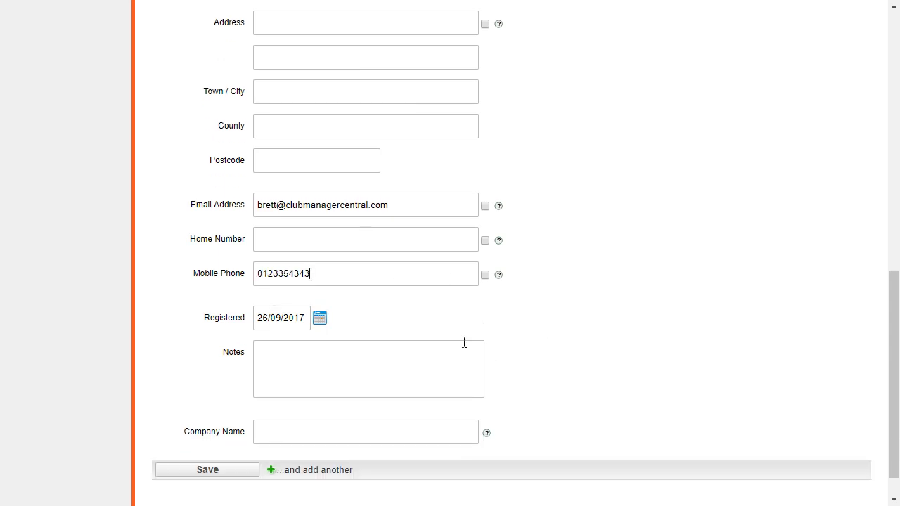
left_click(308, 364)
left_click(369, 352)
type("Bad knees")
scroll(316, 355, "down", 1)
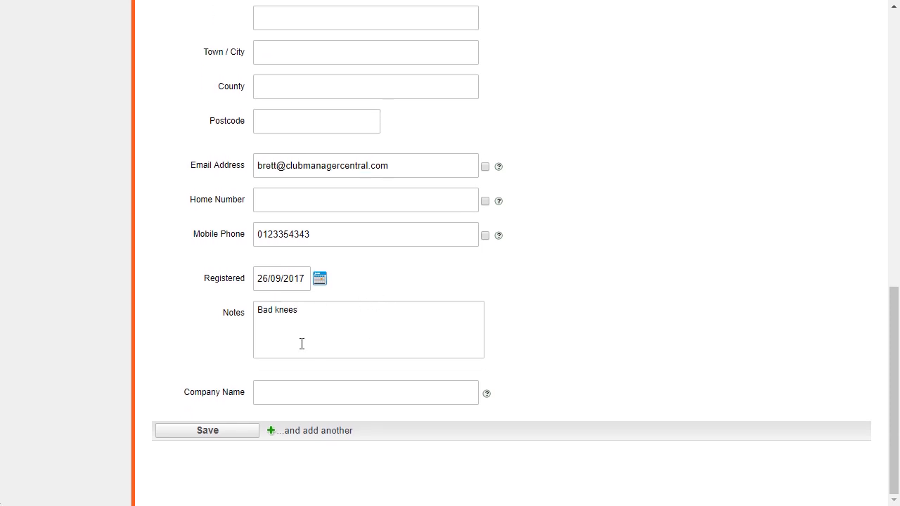
- Save the new member, which drafts a Follow up journal task for Manager
left_click(204, 430)
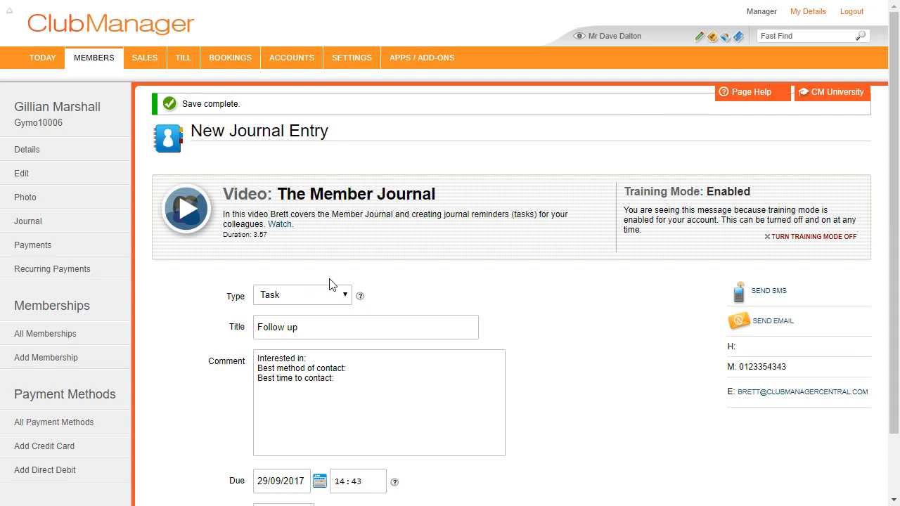
scroll(331, 284, "down", 1)
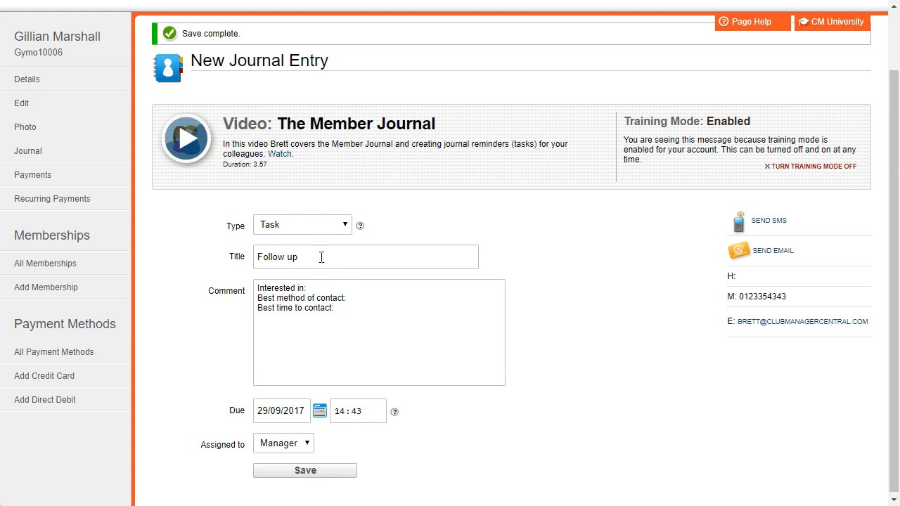
- Fill the comment: interested in 12 Month Membership, contact by Mobile, after 5pm
left_click(344, 290)
type("12 Month")
type(" Membership")
type("M")
type("obile")
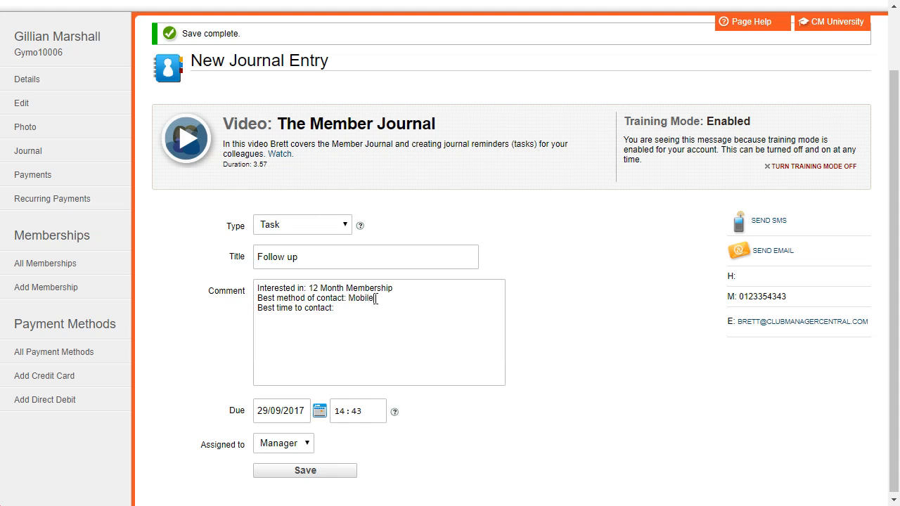
left_click(375, 308)
type("After 5pm")
- Set the task due 26/09/2017, keep it assigned to Manager, and save it
left_click(319, 411)
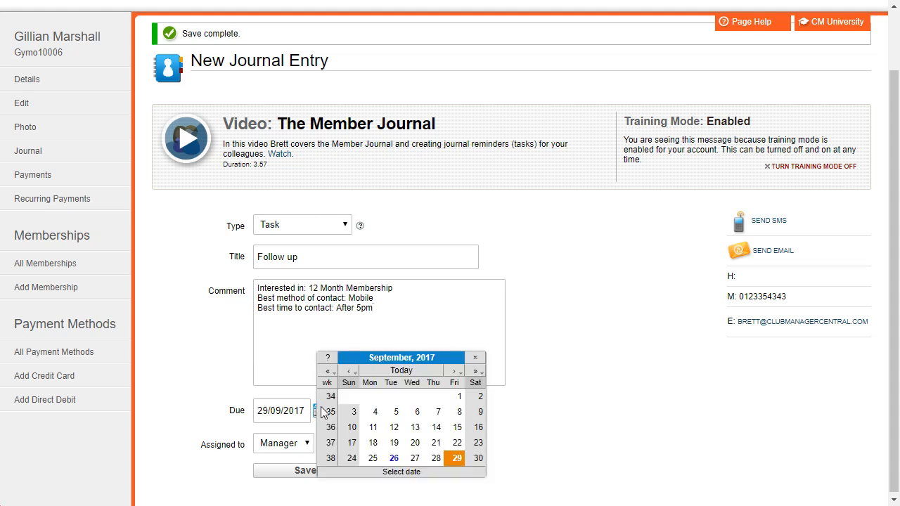
left_click(396, 460)
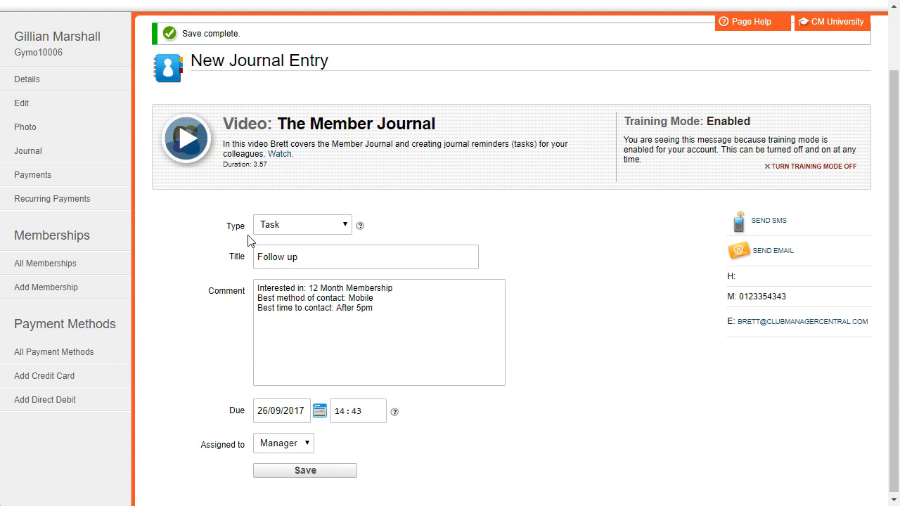
scroll(236, 251, "down", 1)
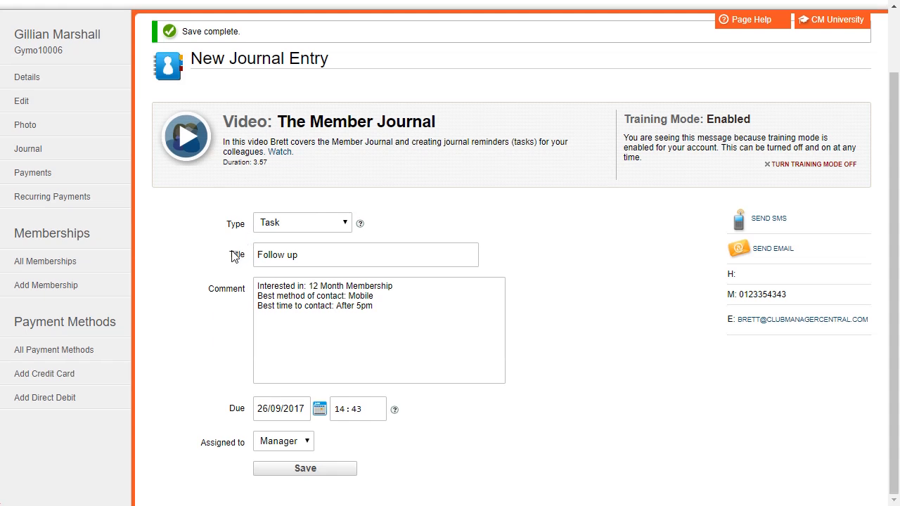
left_click(271, 443)
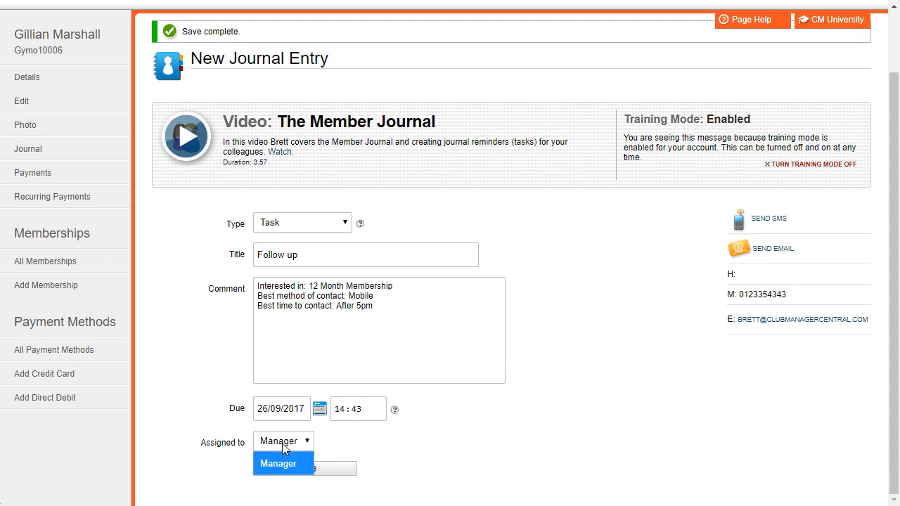
left_click(286, 442)
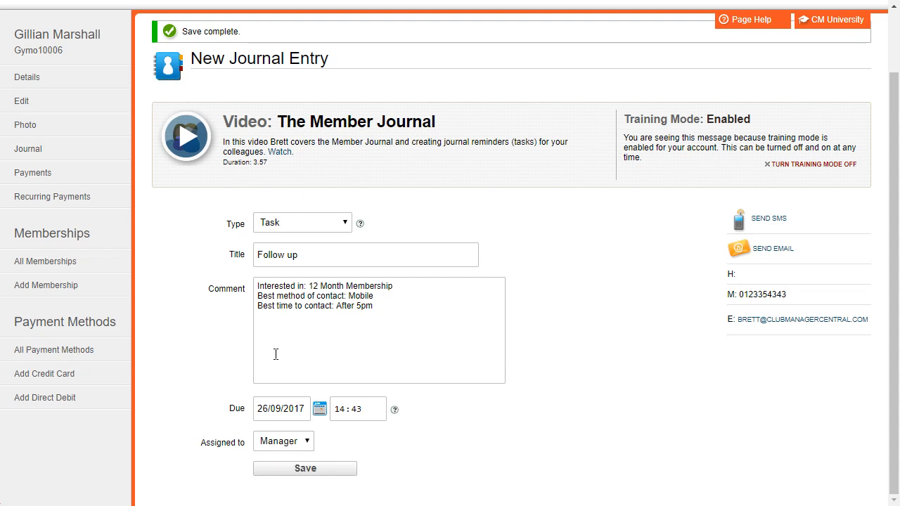
left_click(286, 443)
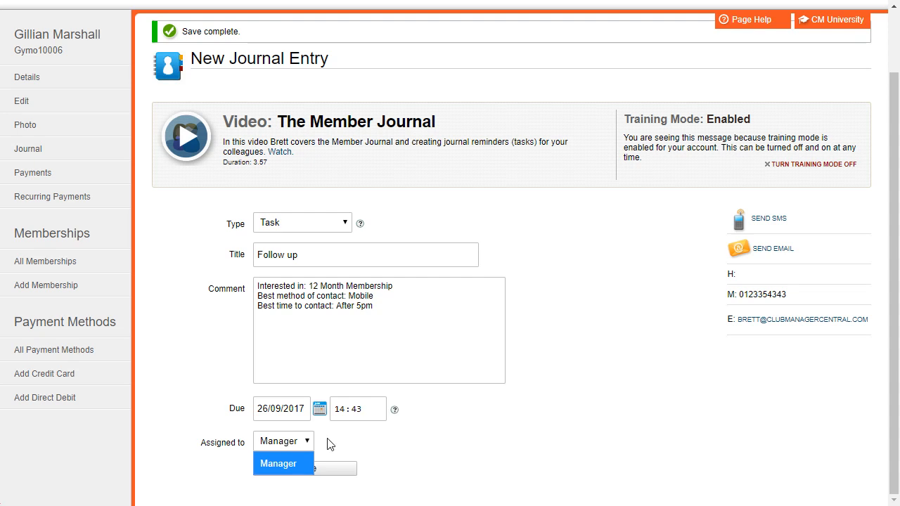
left_click(354, 444)
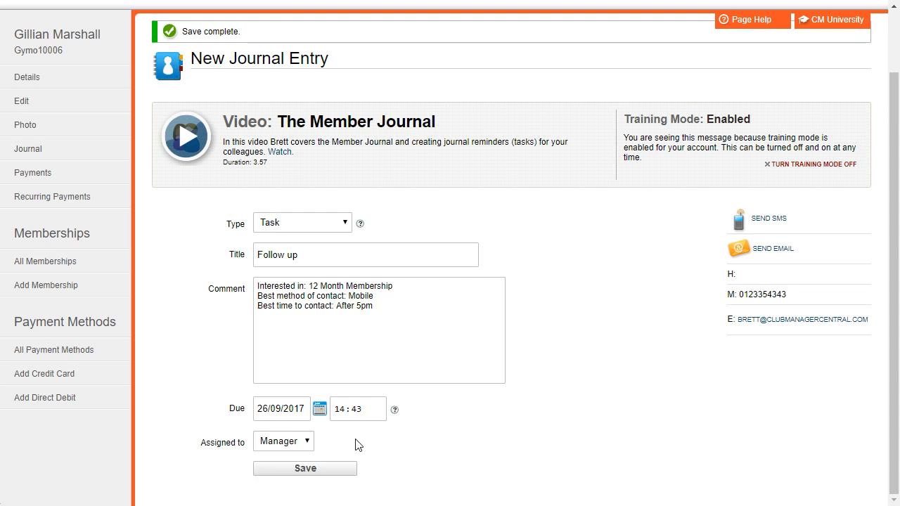
left_click(299, 468)
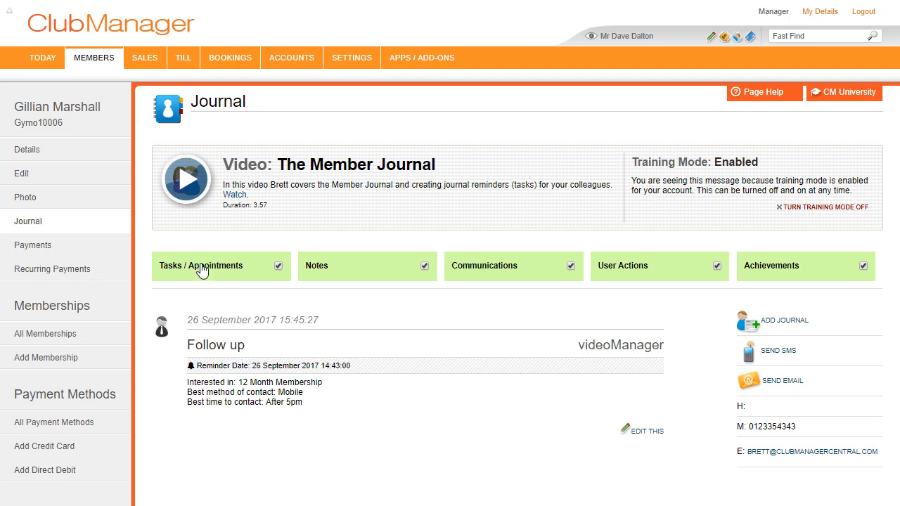
- Return from the Journal to the member's Details page
left_click(99, 158)
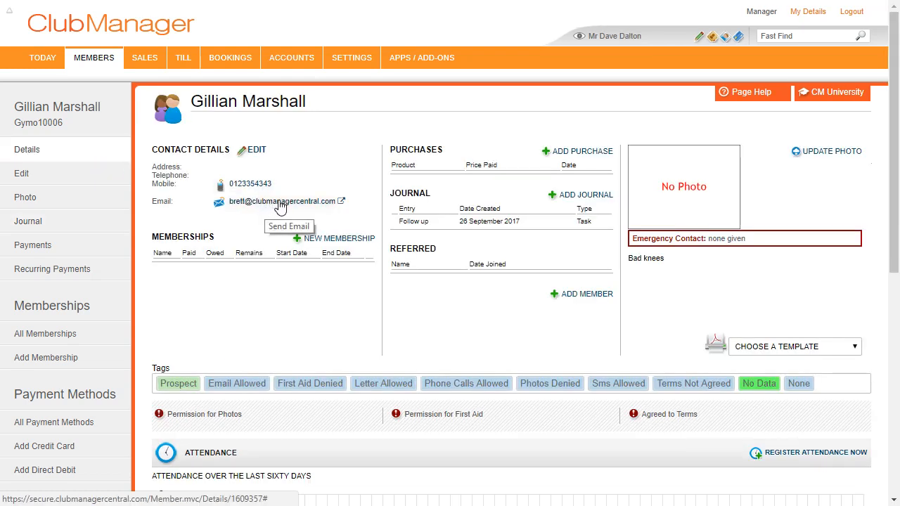
left_click(280, 204)
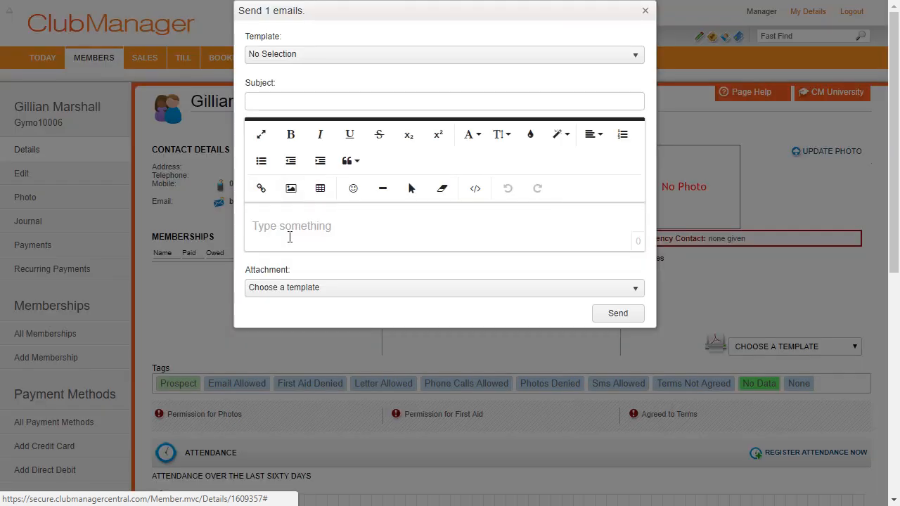
left_click(353, 63)
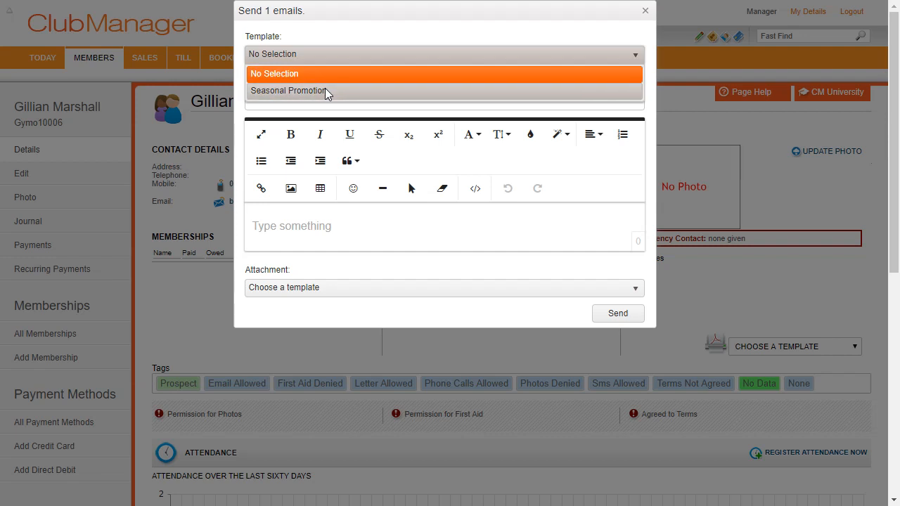
left_click(324, 65)
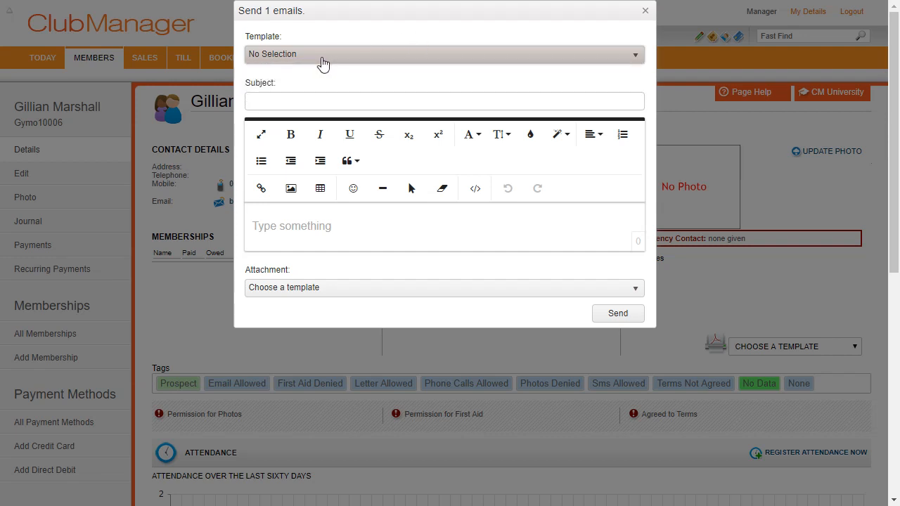
left_click(644, 10)
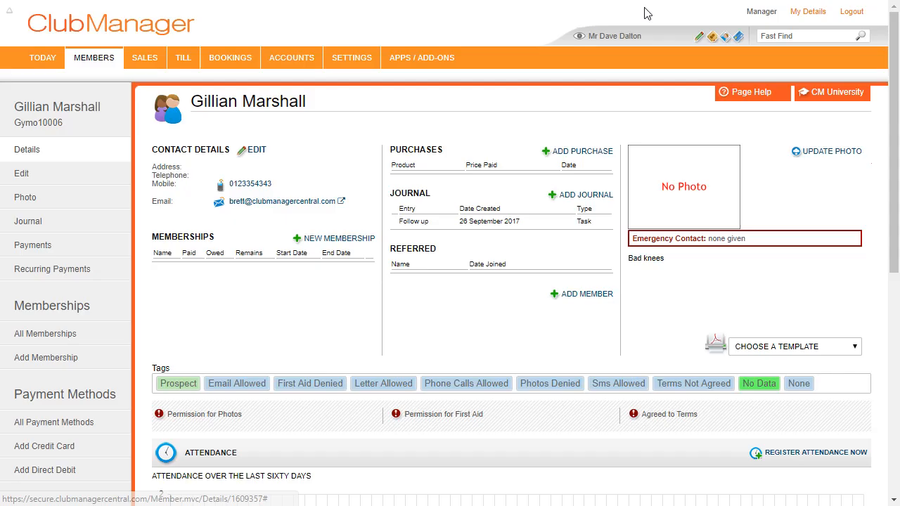
mouse_move(347, 57)
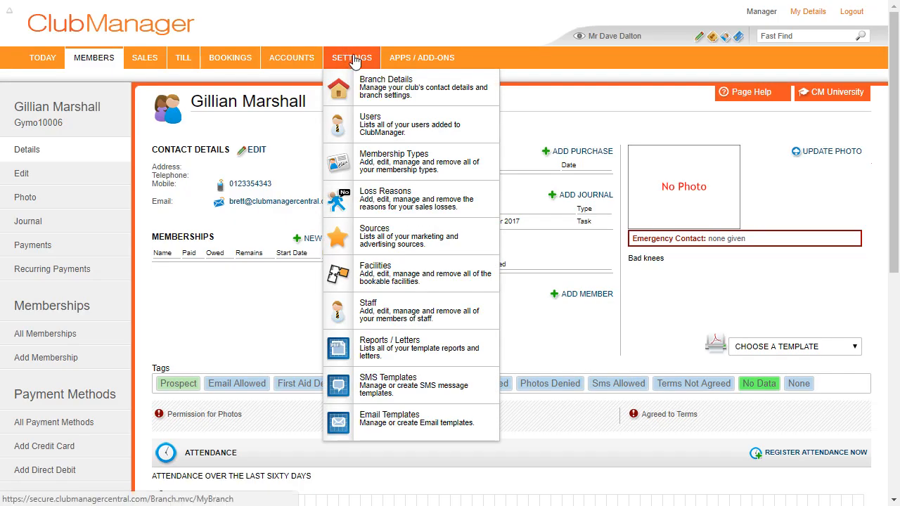
- Create a new email template, trying the two-image theme before settling on a simpler one
left_click(378, 422)
left_click(759, 153)
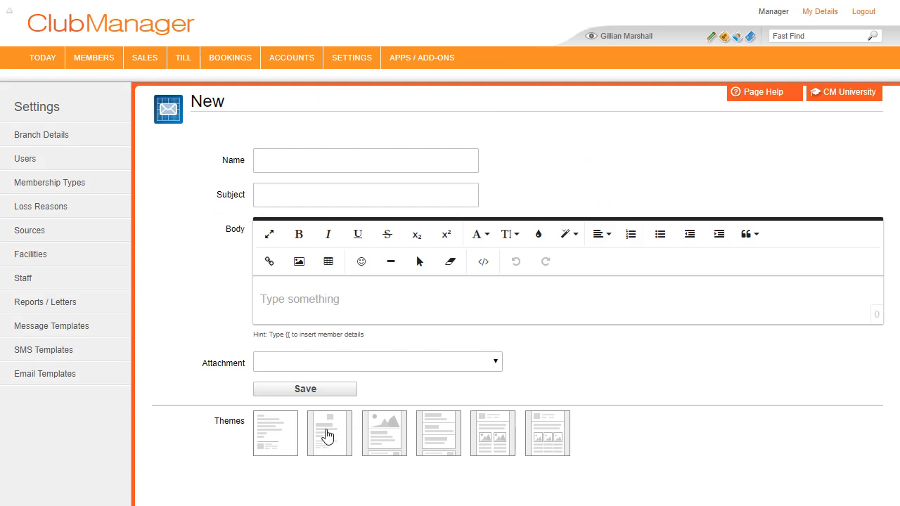
left_click(327, 436)
scroll(325, 428, "down", 3)
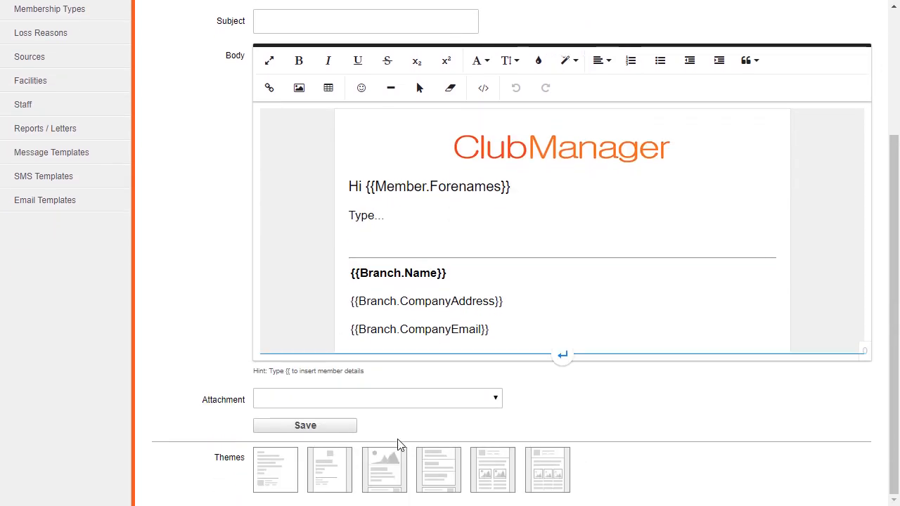
left_click(477, 466)
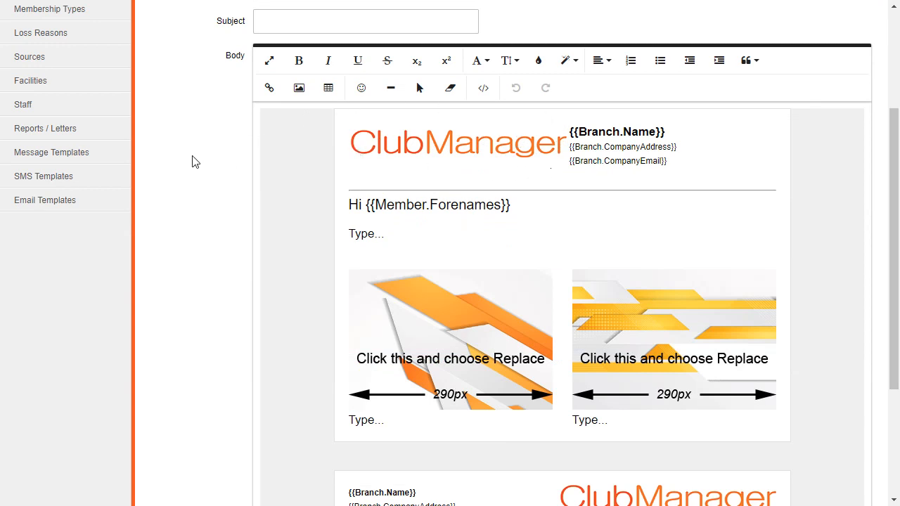
scroll(224, 156, "up", 5)
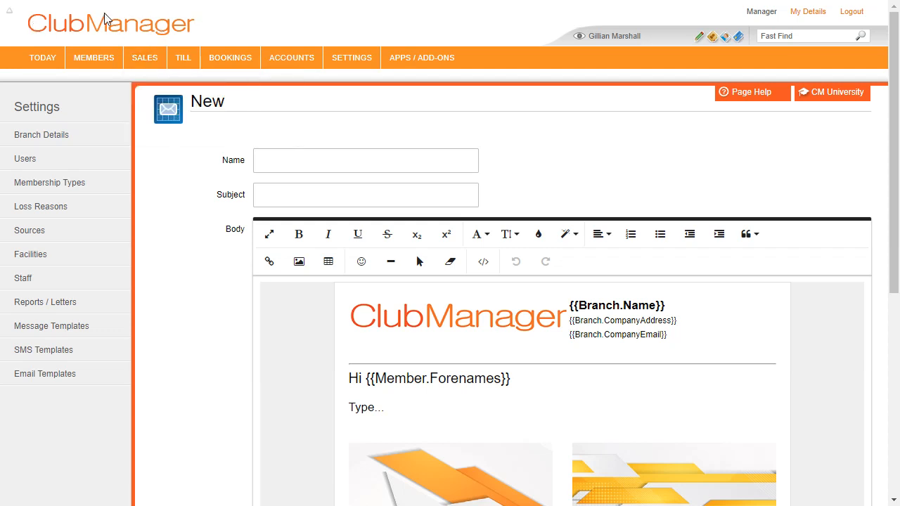
scroll(469, 320, "down", 2)
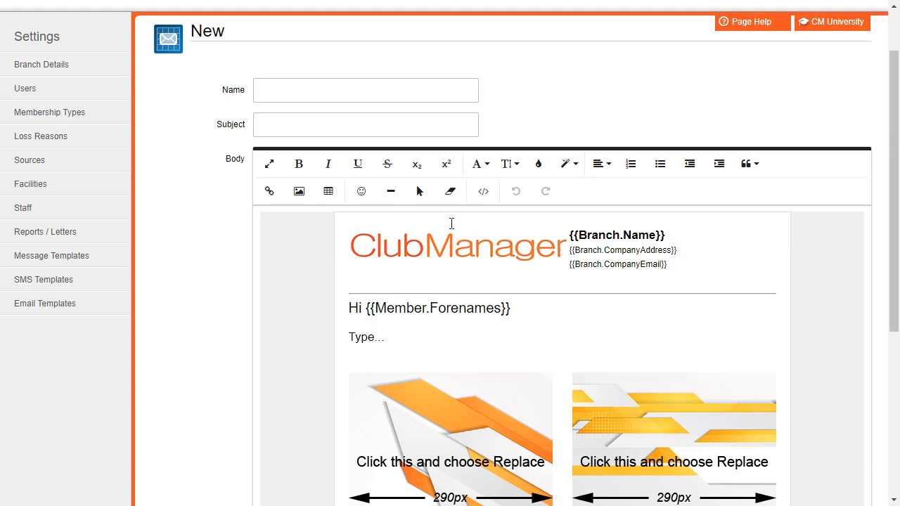
scroll(375, 252, "down", 5)
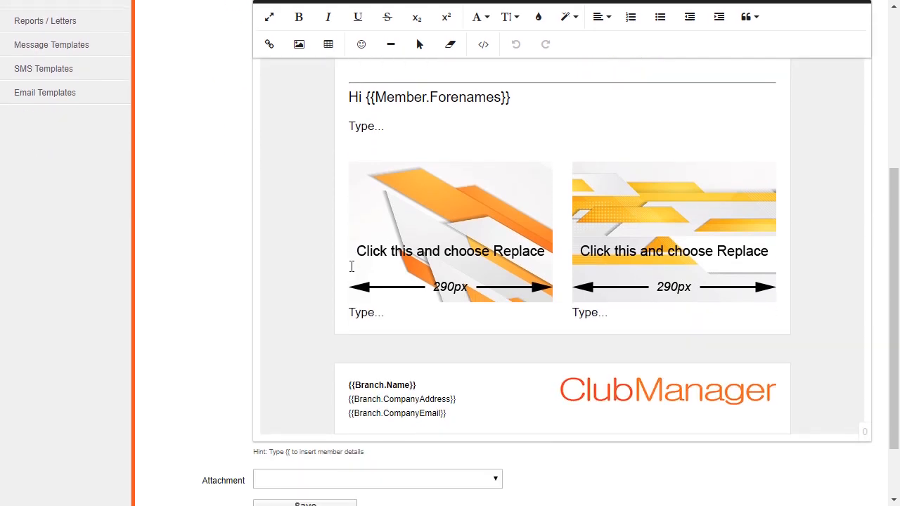
left_click(325, 467)
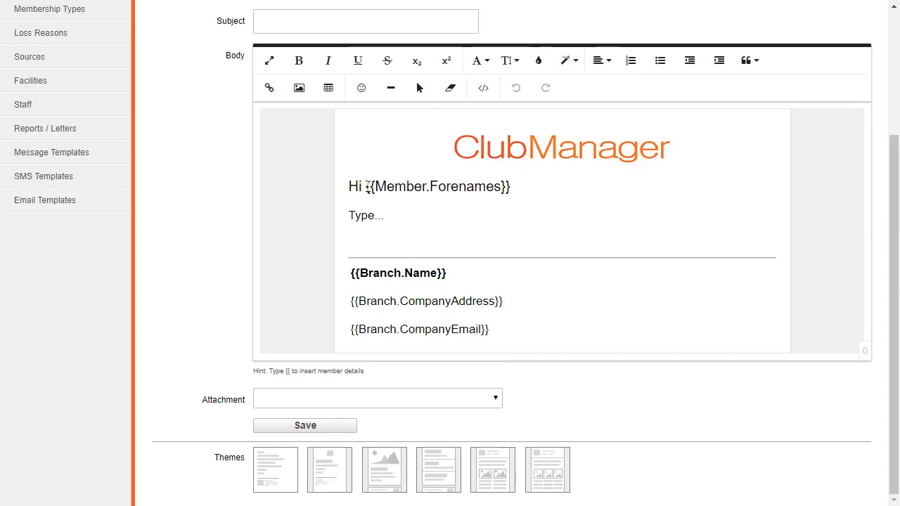
- Replace the greeting's {{Member.Forenames}} placeholder with {{Member.FullName}}
left_click_drag(367, 186, 521, 185)
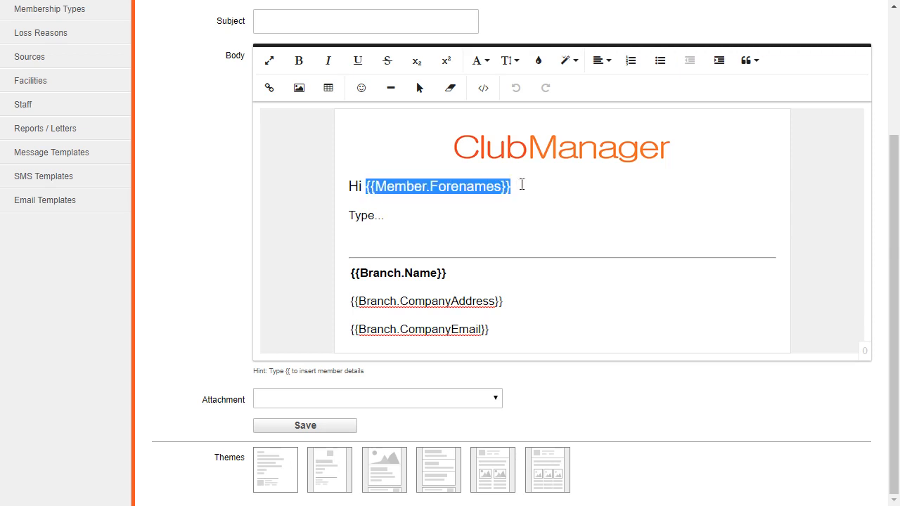
type("{{")
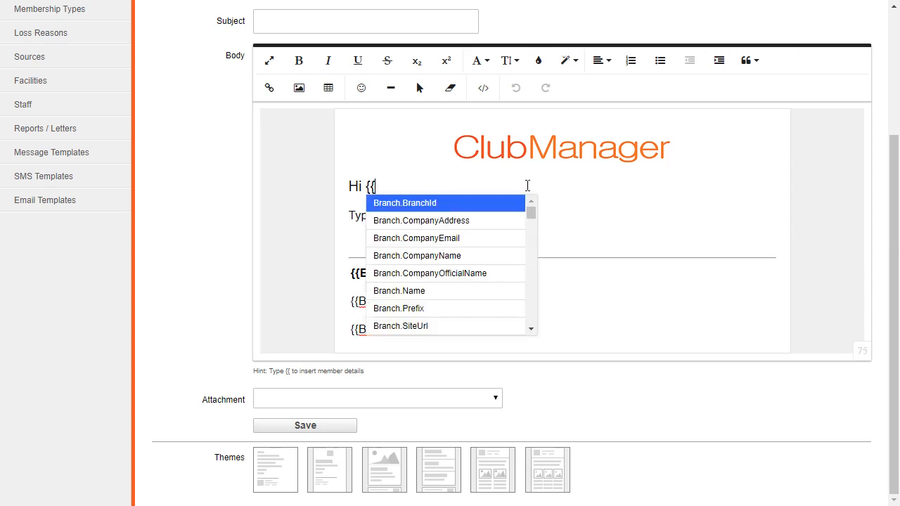
type("Mem")
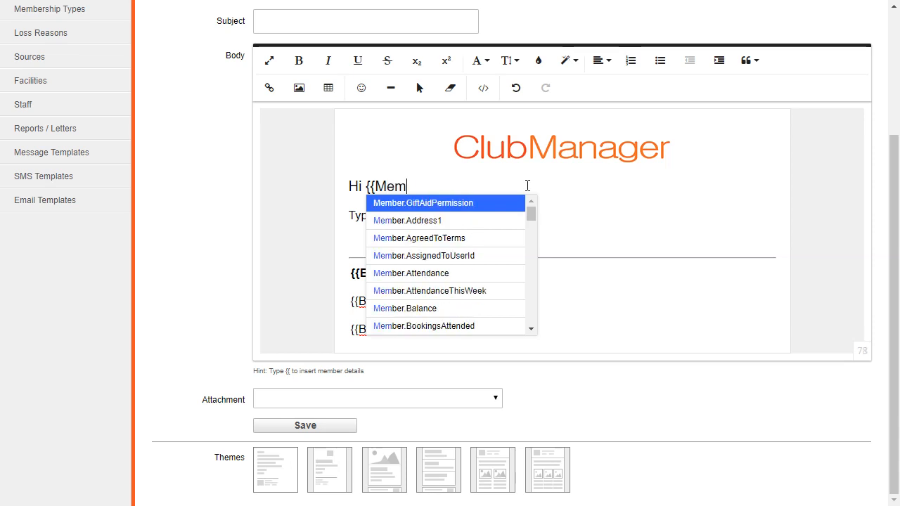
type("ber.fu")
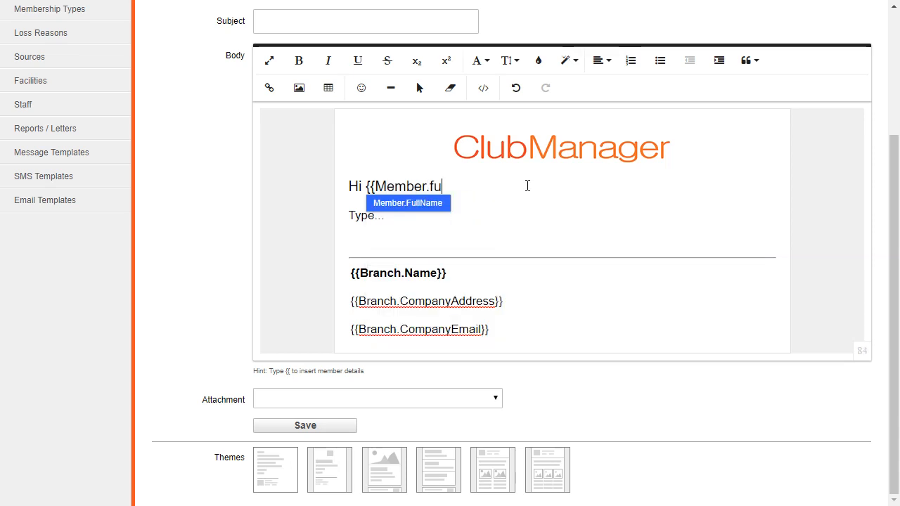
key("Return")
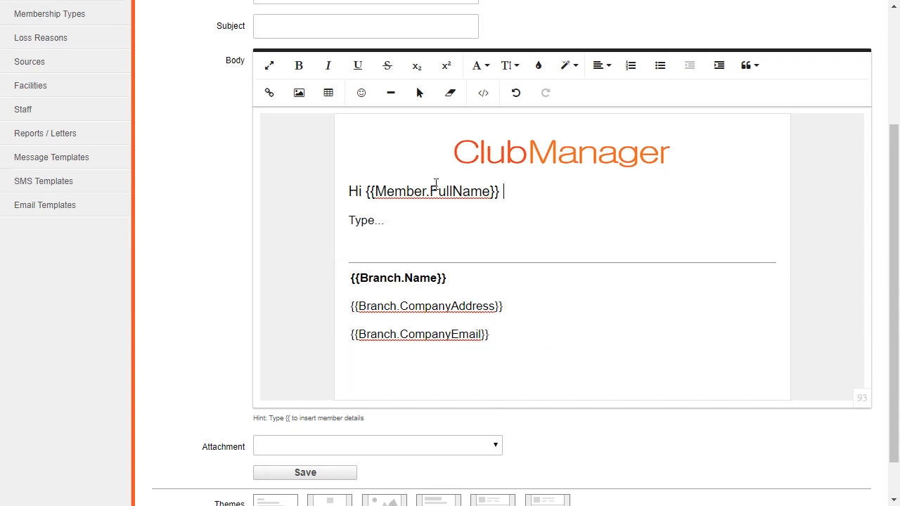
scroll(436, 204, "up", 5)
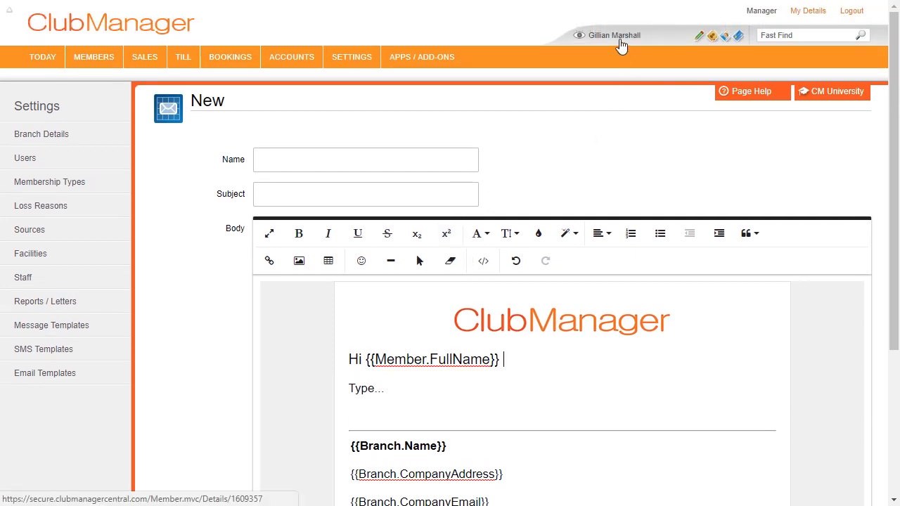
- Send the member an email 'Good to see you today' opening 'Hi {{Member.Forenames}}'
left_click(617, 36)
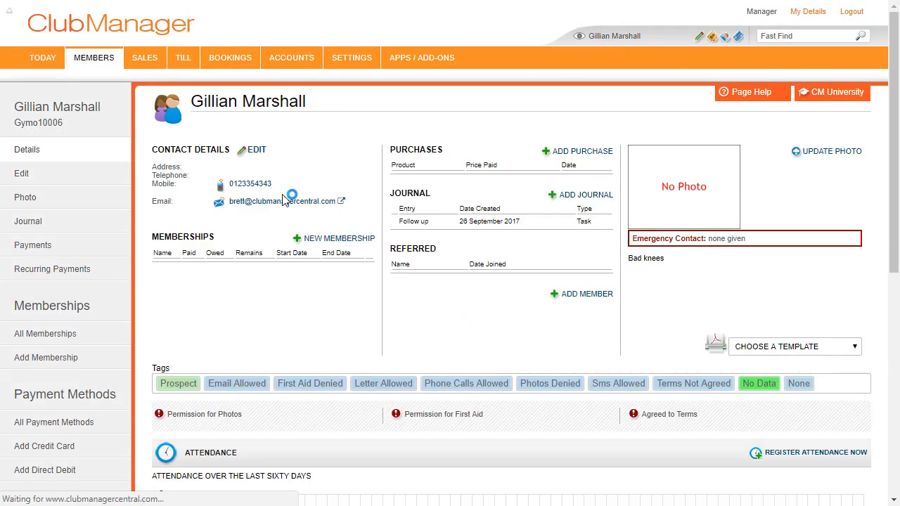
left_click(284, 202)
left_click(340, 96)
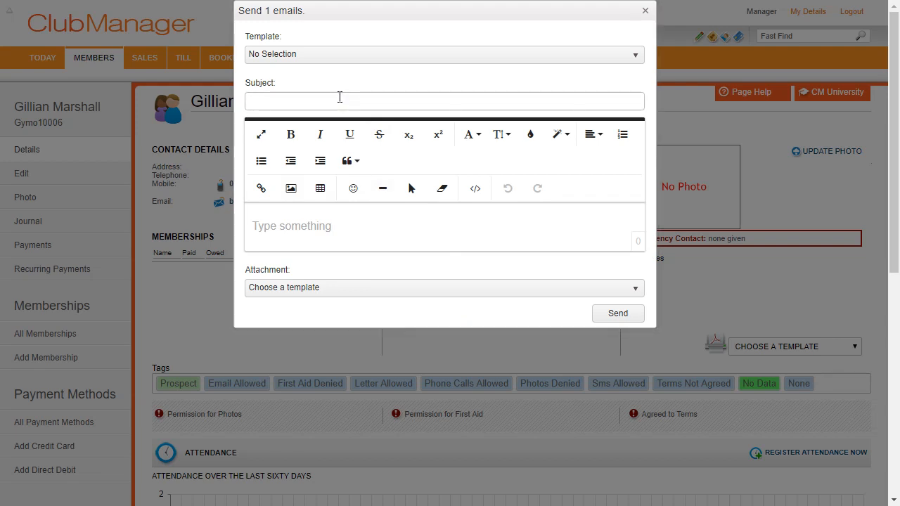
type("Good to see you today")
left_click(337, 221)
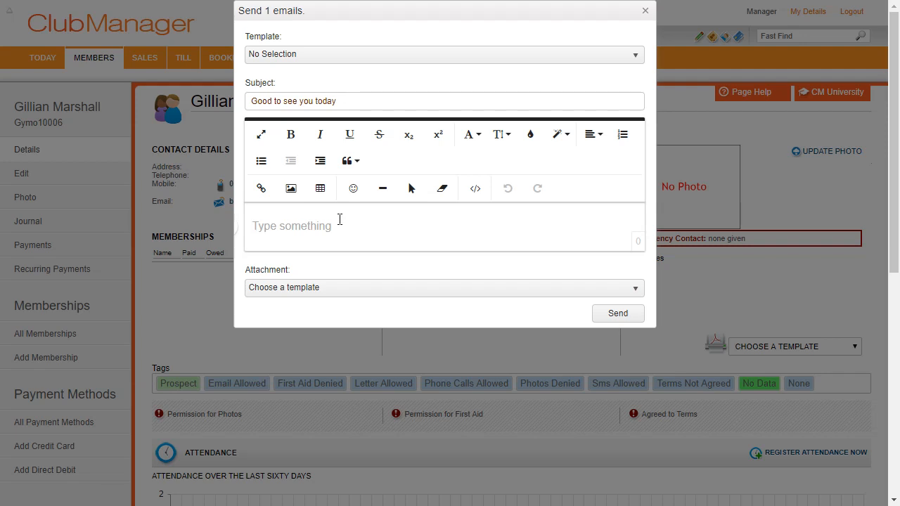
type("Hi")
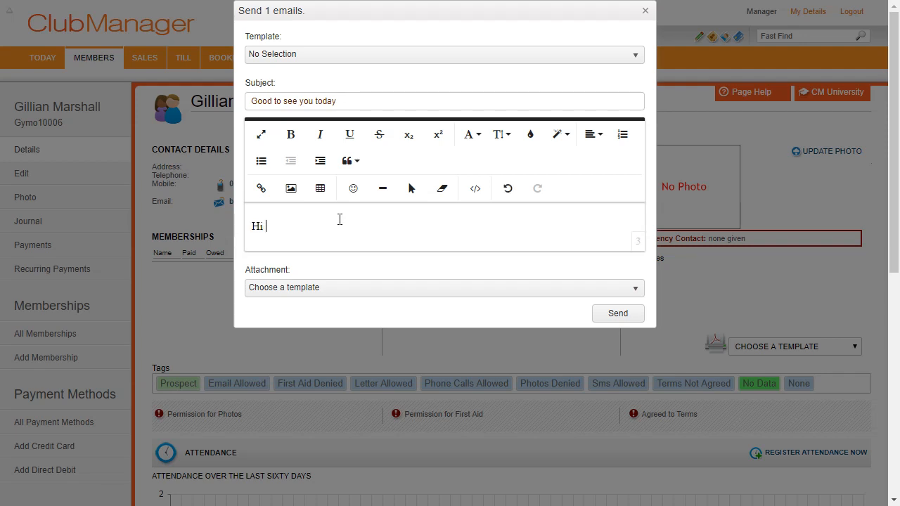
type(" {{Mem")
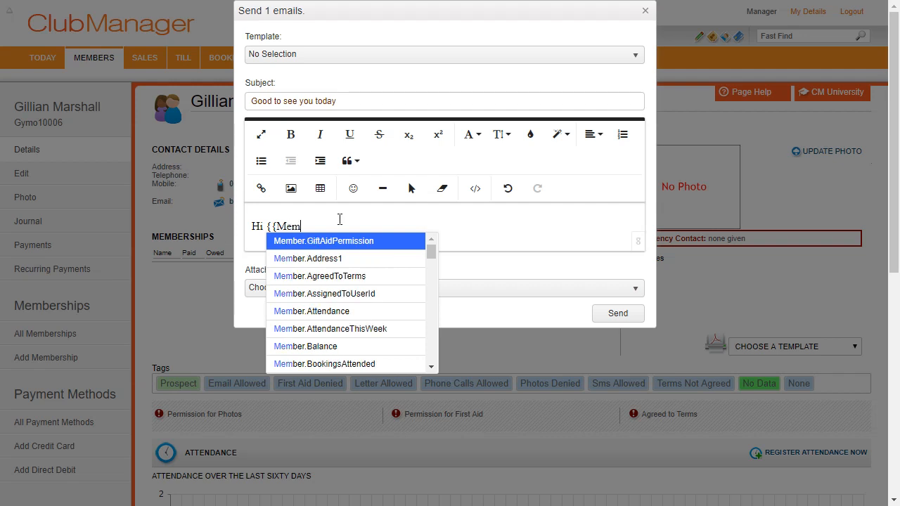
type("ber.Fore")
key("Return")
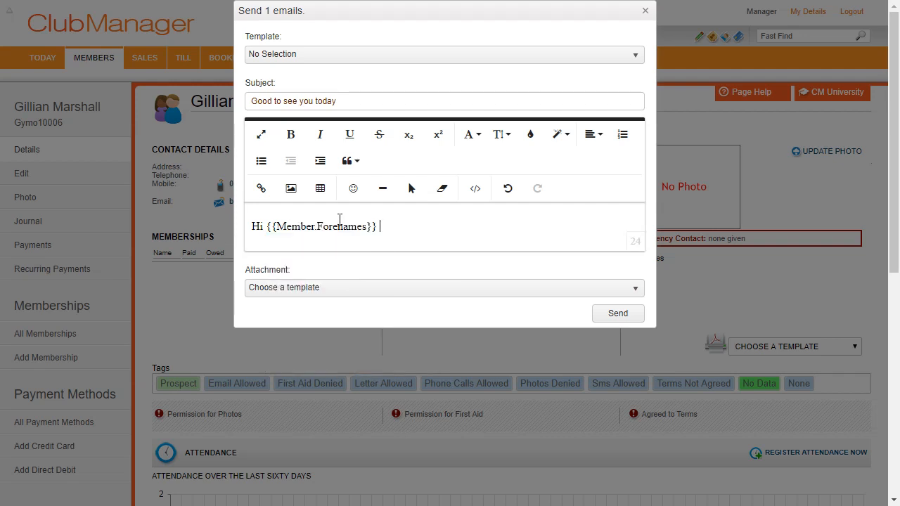
key("Return")
key("Return")
type("It was nice")
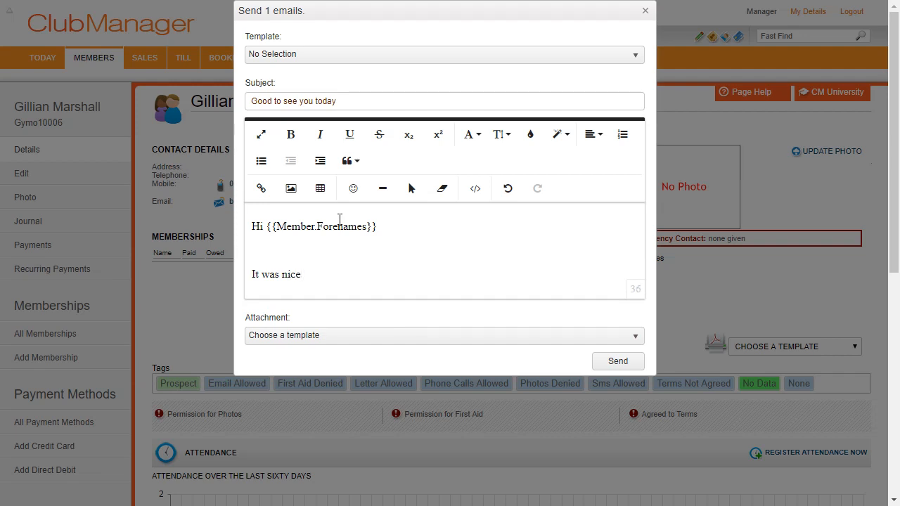
type(" to see you today")
left_click(613, 362)
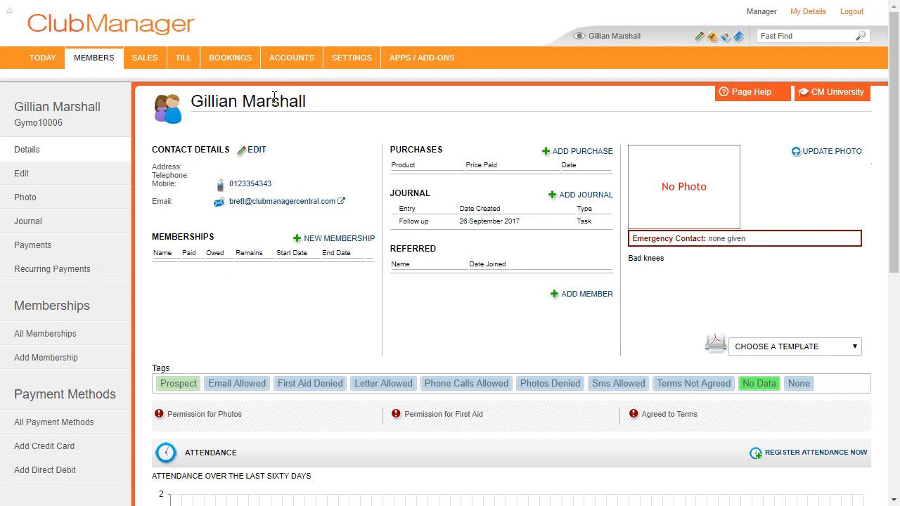
- Review the Today dashboard's Recent Attendance and the incomplete 14:43 Follow up task
left_click(44, 59)
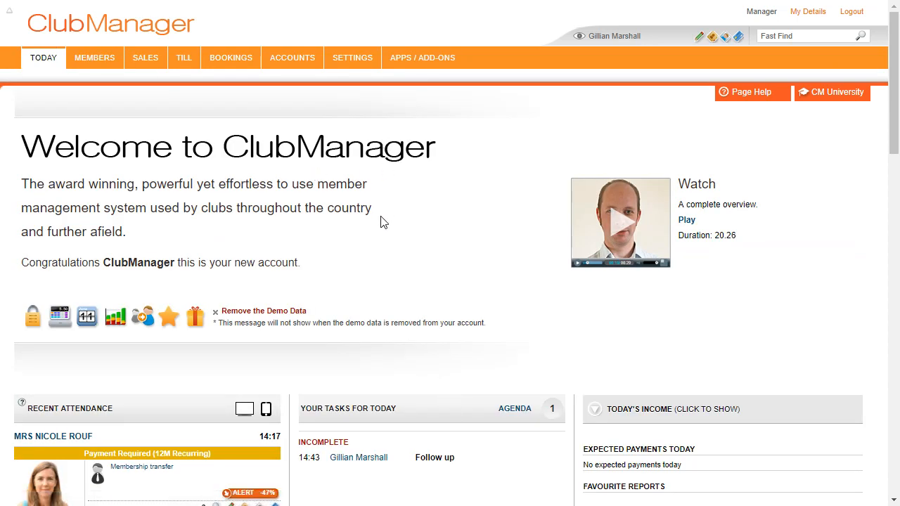
scroll(443, 269, "down", 1)
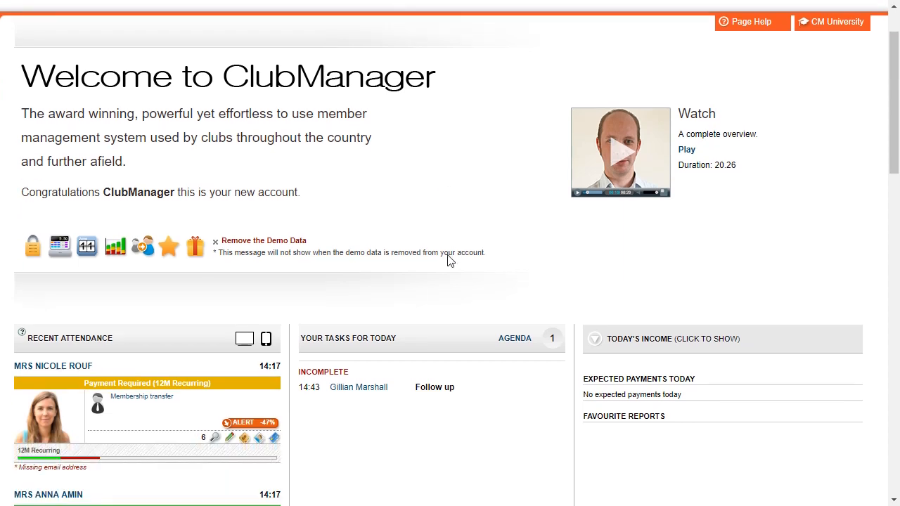
scroll(417, 281, "down", 2)
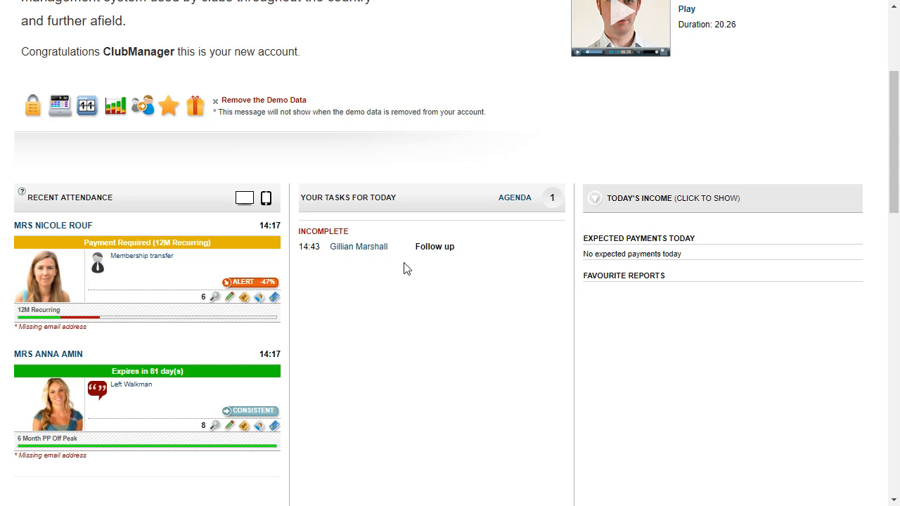
mouse_move(438, 251)
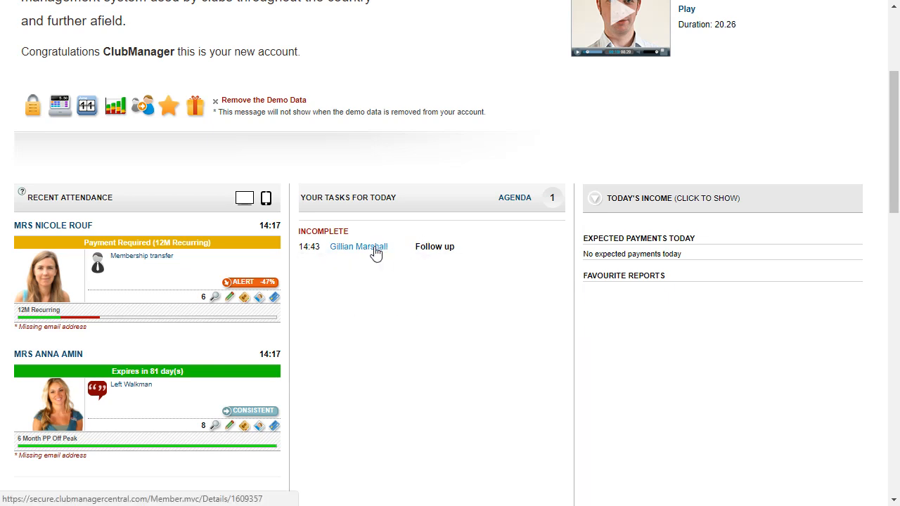
scroll(412, 255, "up", 1)
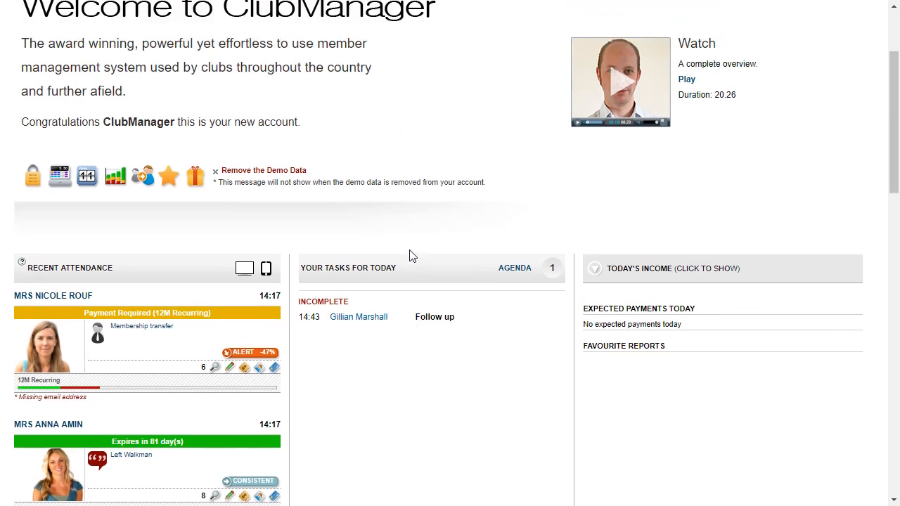
scroll(412, 256, "up", 2)
mouse_move(144, 59)
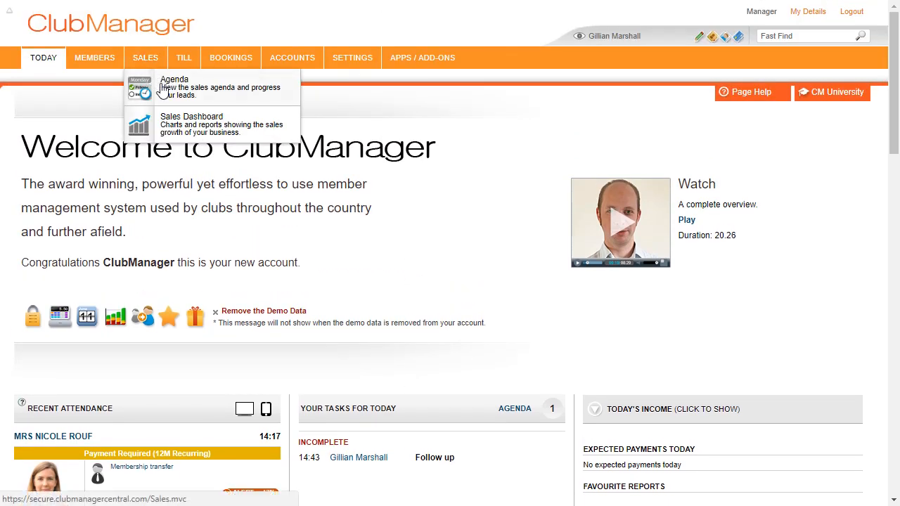
left_click(163, 92)
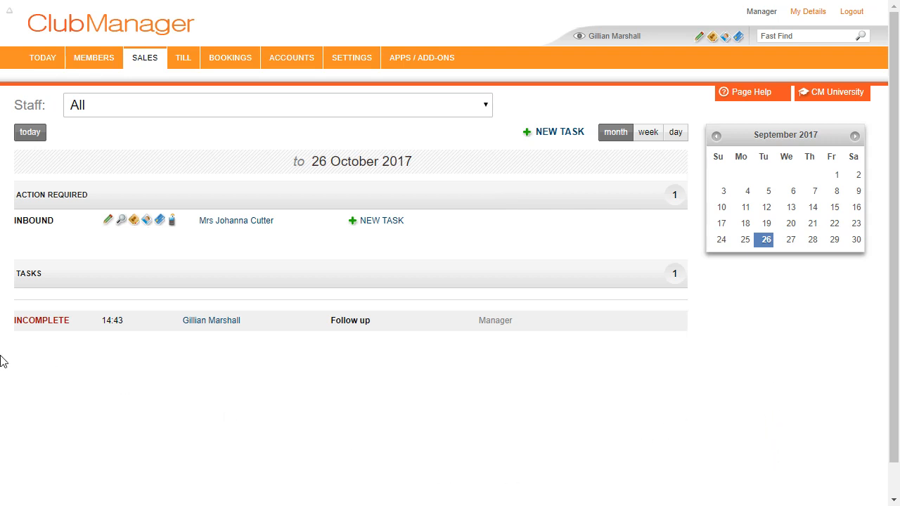
mouse_move(35, 326)
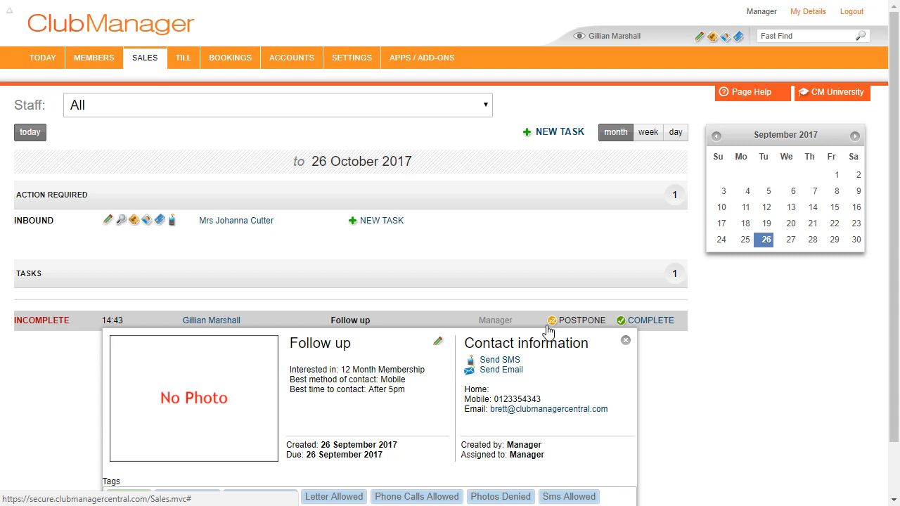
left_click(54, 66)
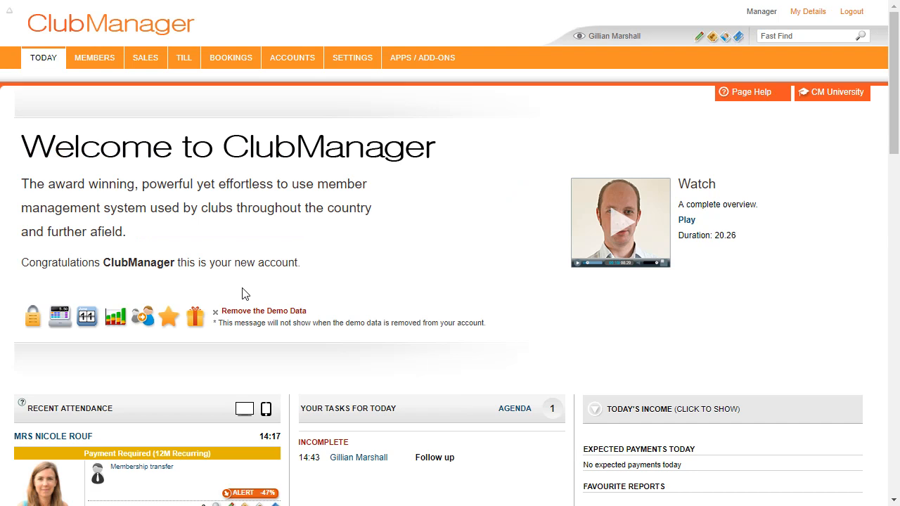
- Open the follow-up member's record, start a new membership, and try 6 Month PP Off Peak against 12M Recurring
left_click(384, 460)
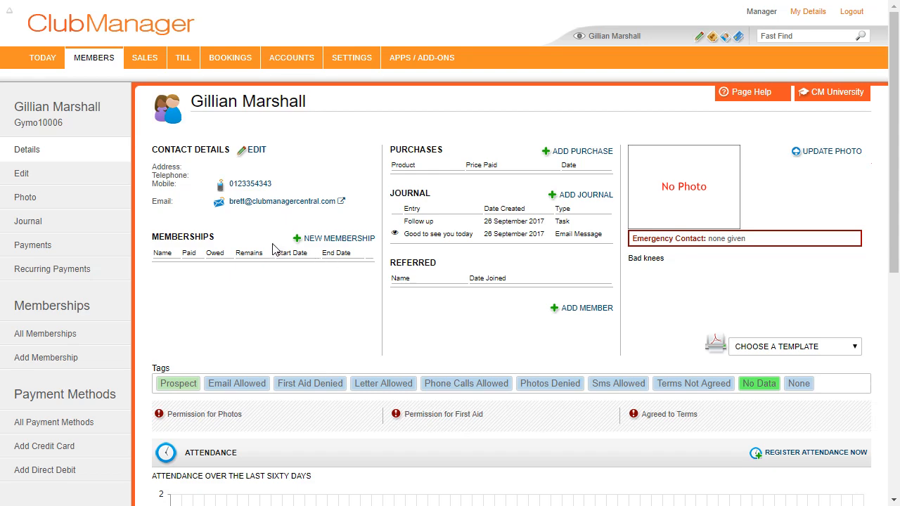
left_click(328, 246)
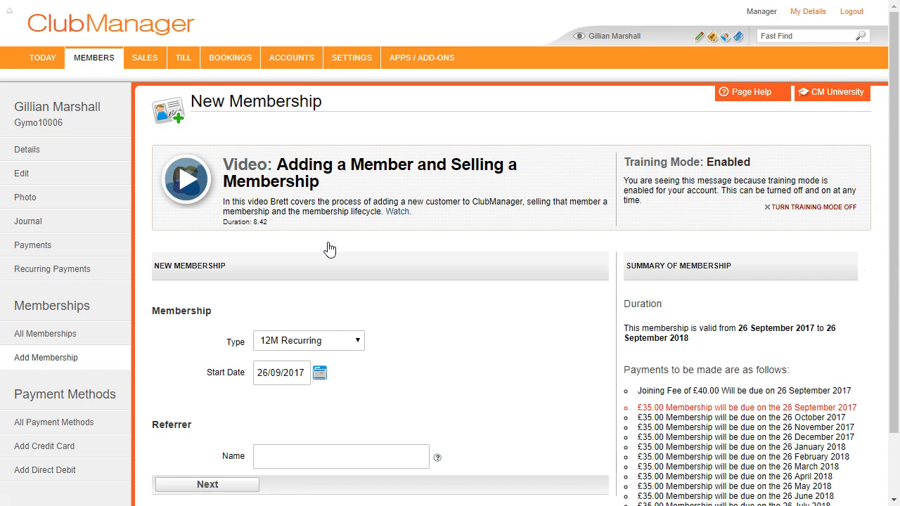
scroll(452, 298, "down", 1)
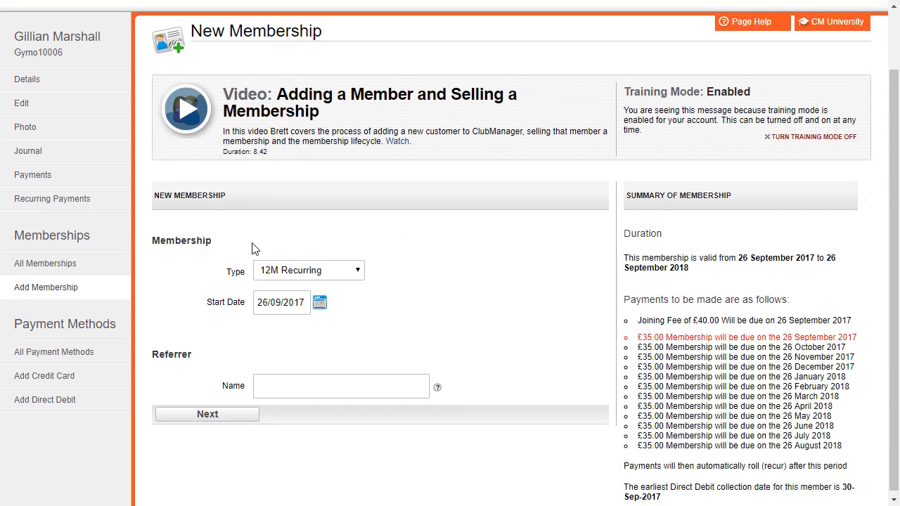
left_click(340, 274)
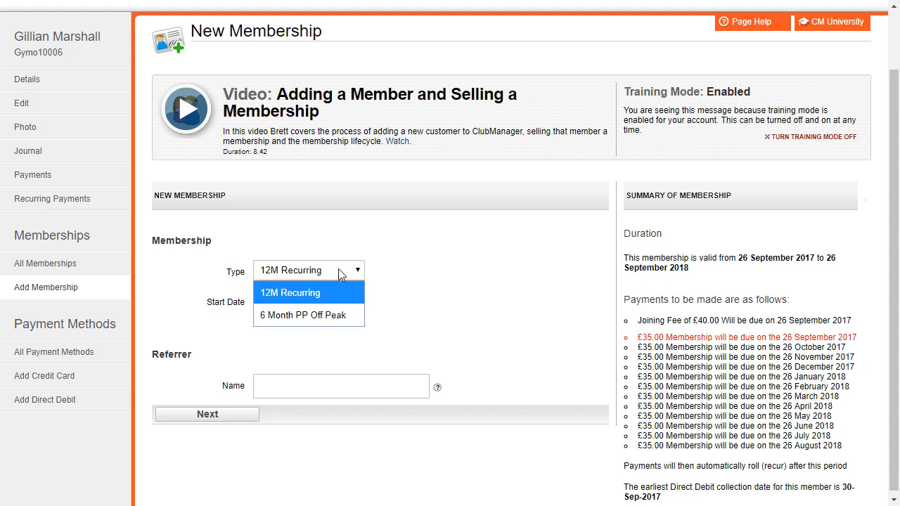
left_click(307, 313)
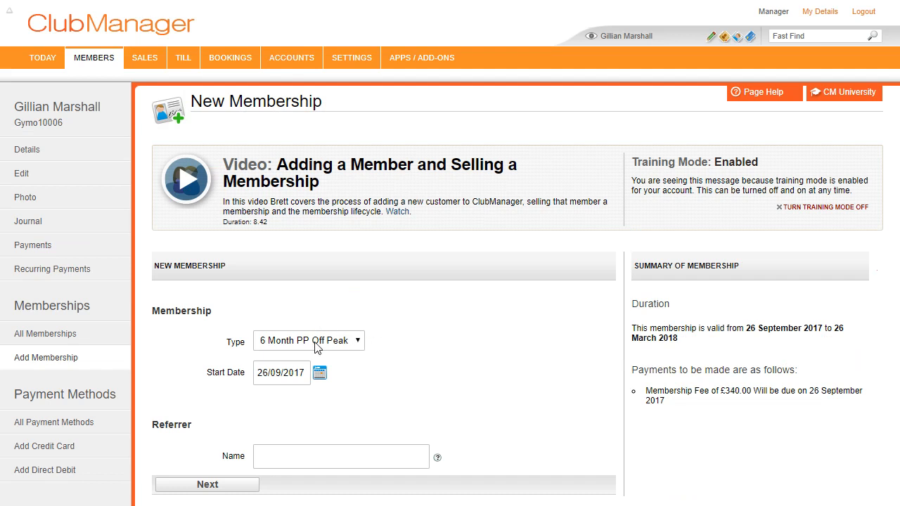
left_click(310, 343)
left_click(309, 360)
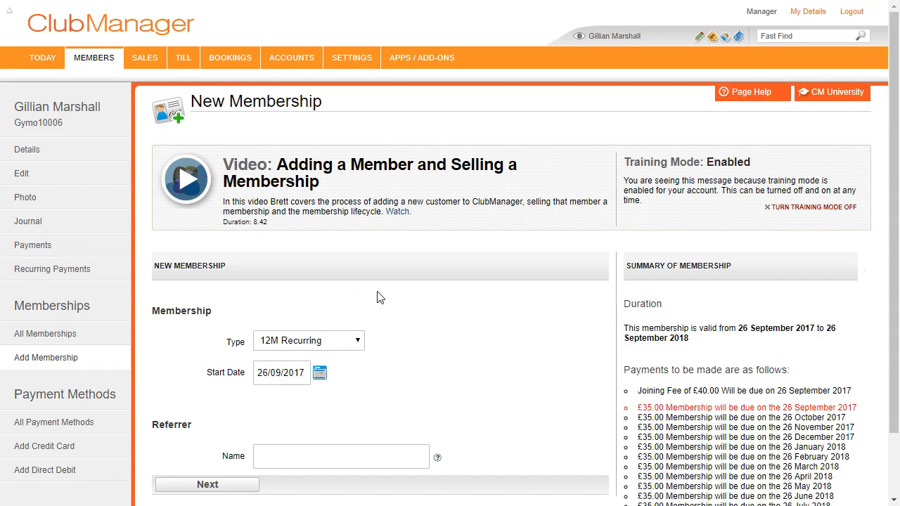
- Compare 6 Month PP Off Peak once more, then settle on 12M Recurring from 26/09/2017
mouse_move(304, 63)
mouse_move(353, 59)
mouse_move(414, 62)
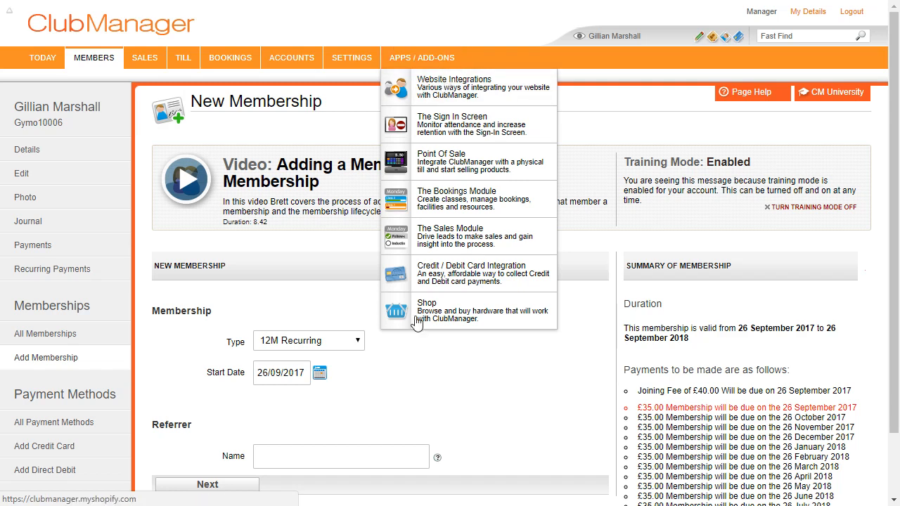
scroll(463, 330, "down", 1)
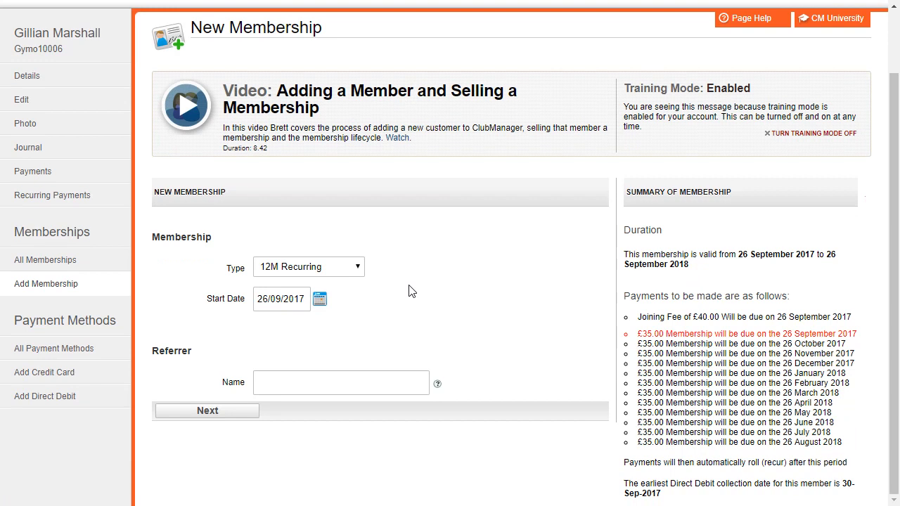
left_click(313, 264)
left_click(290, 315)
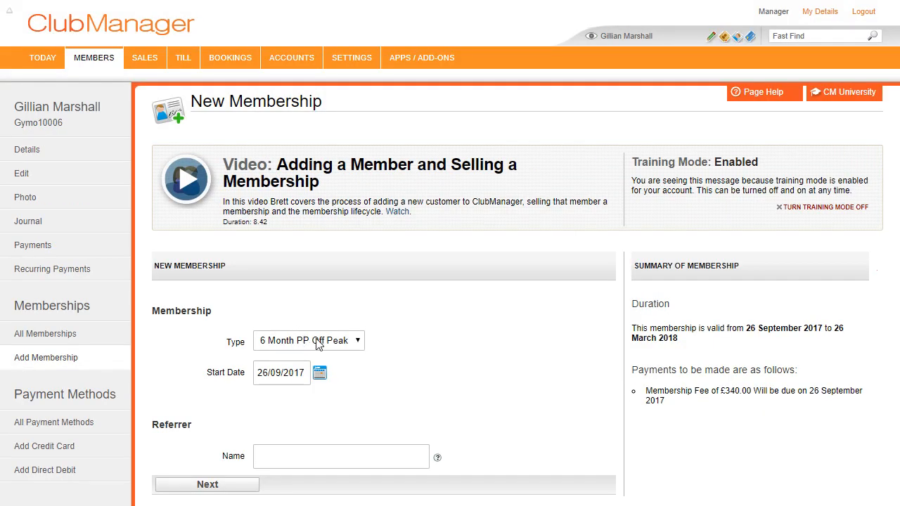
left_click(273, 338)
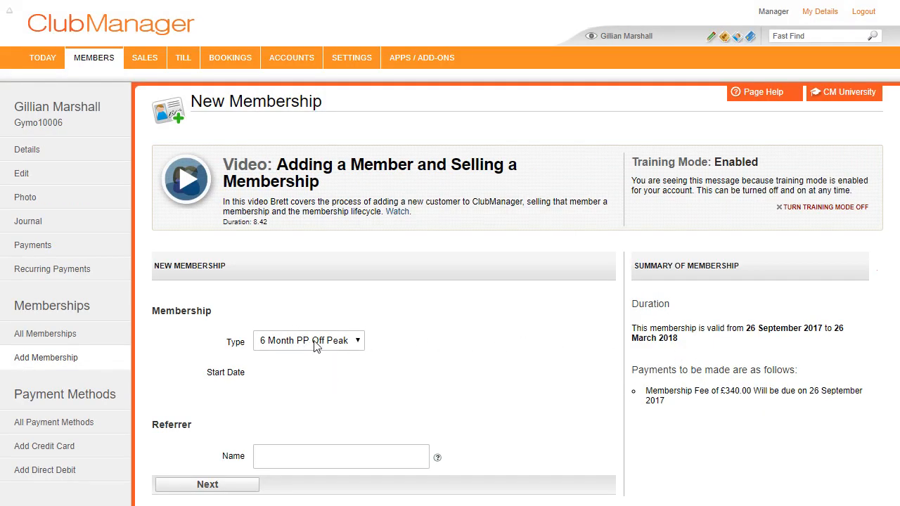
left_click(302, 361)
scroll(546, 327, "down", 1)
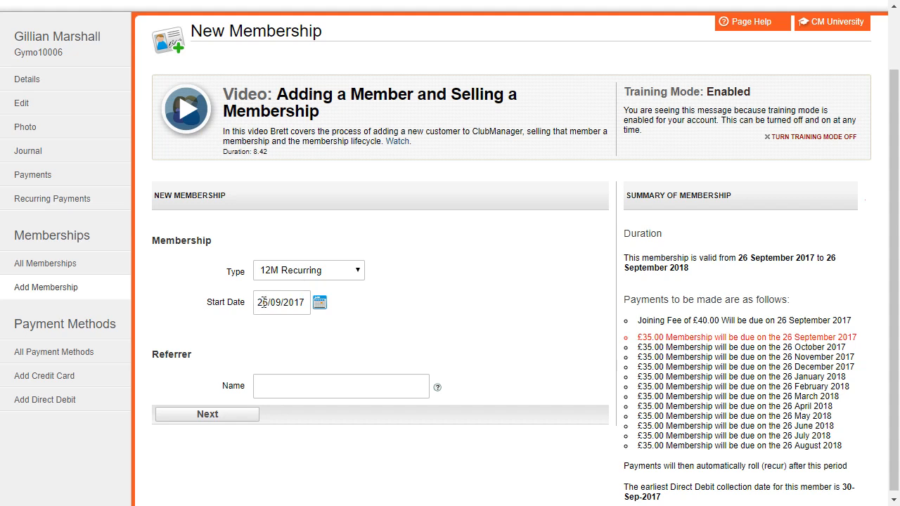
- On the payment schedule, change the joining fee from 40.00 to 10.00
left_click(223, 416)
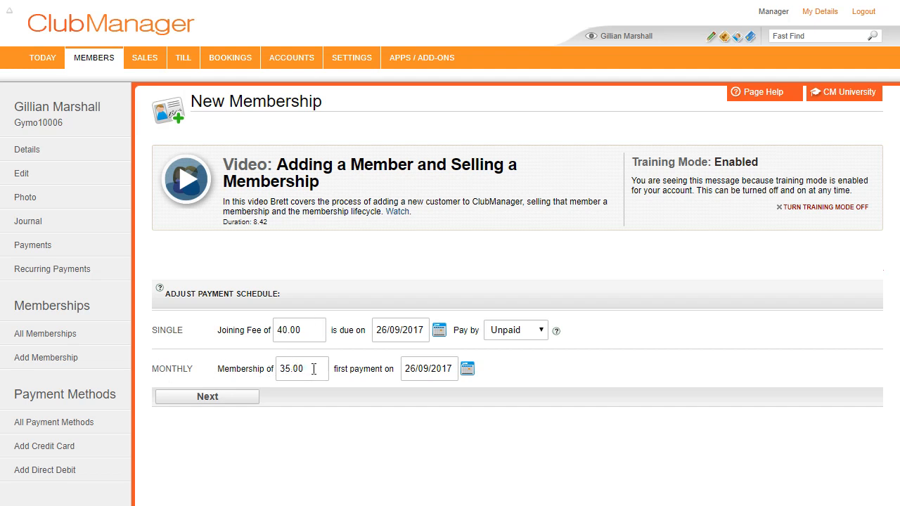
double_click(299, 331)
left_click(309, 327)
left_click_drag(284, 331, 268, 331)
type("1")
- Mark the joining fee as paid in Cash and start monthly payments on 01/10/2017
left_click(541, 330)
left_click(512, 376)
left_click(468, 368)
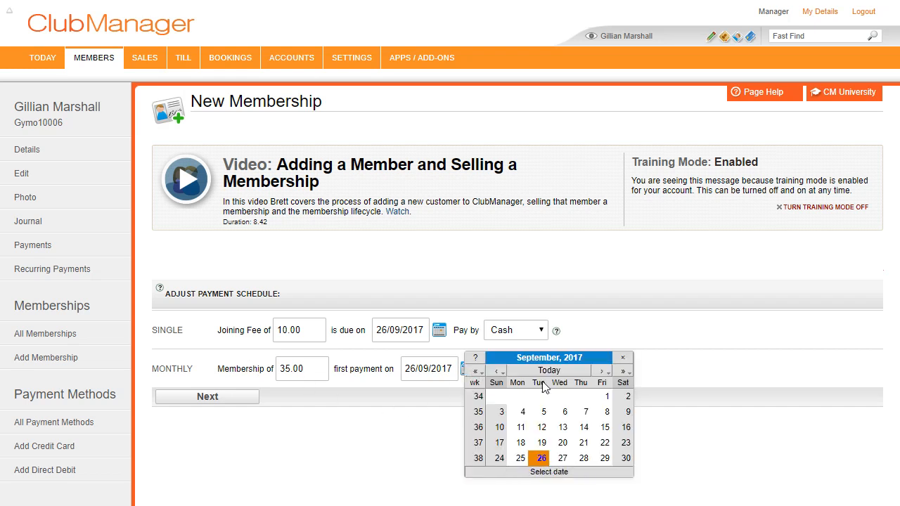
left_click(601, 371)
left_click(502, 397)
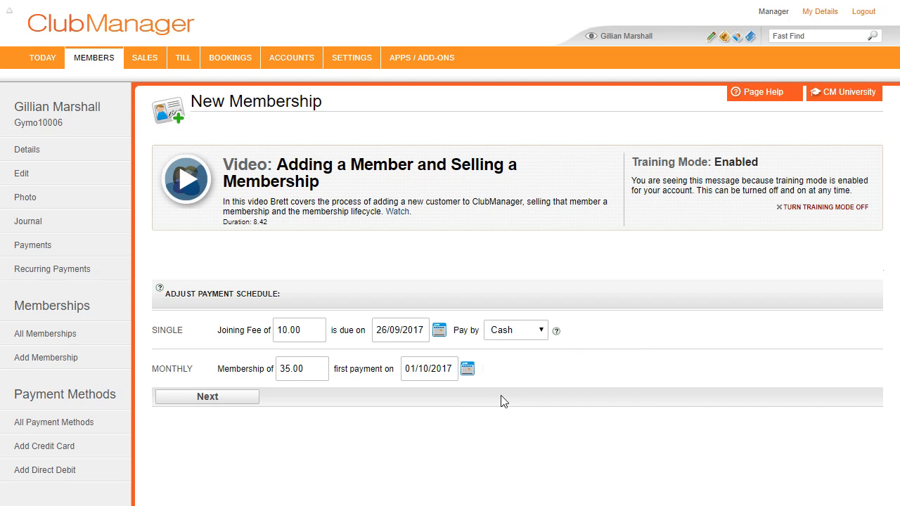
left_click(246, 398)
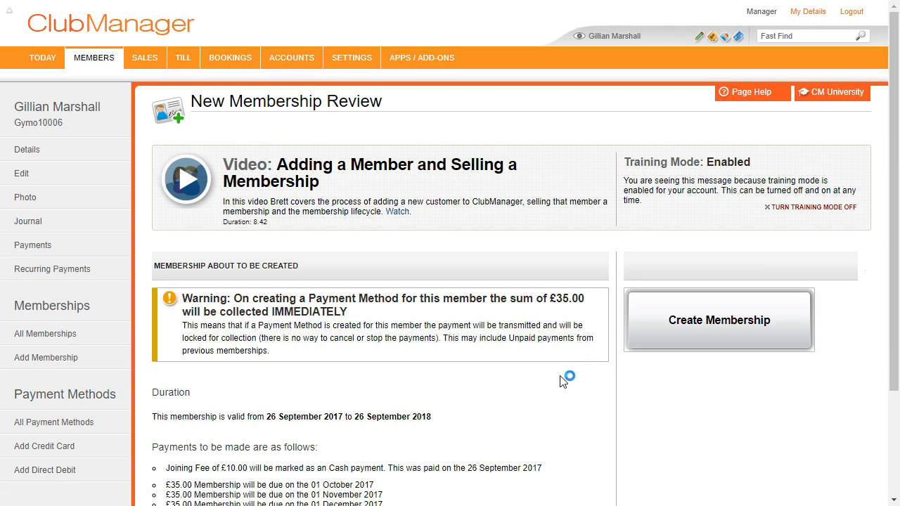
scroll(578, 352, "down", 2)
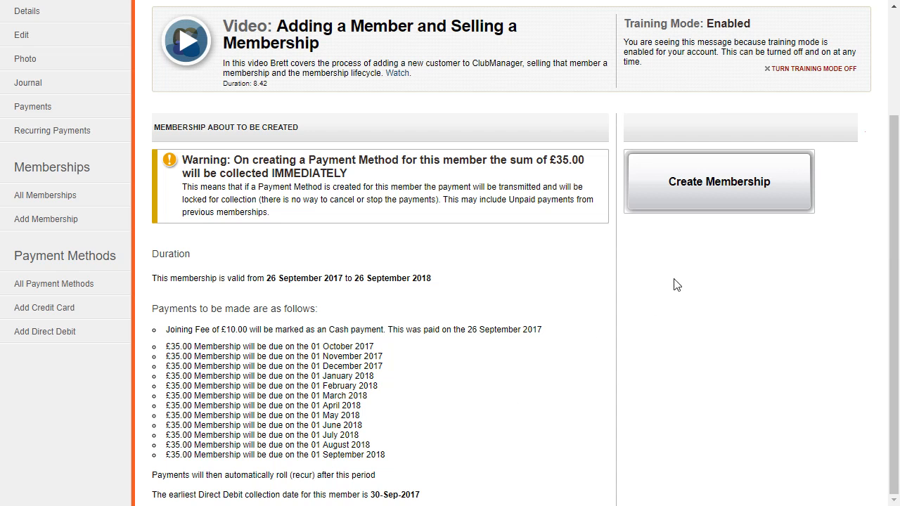
- Create the 12M Recurring membership and open the resulting Enrolment Form report
left_click(720, 189)
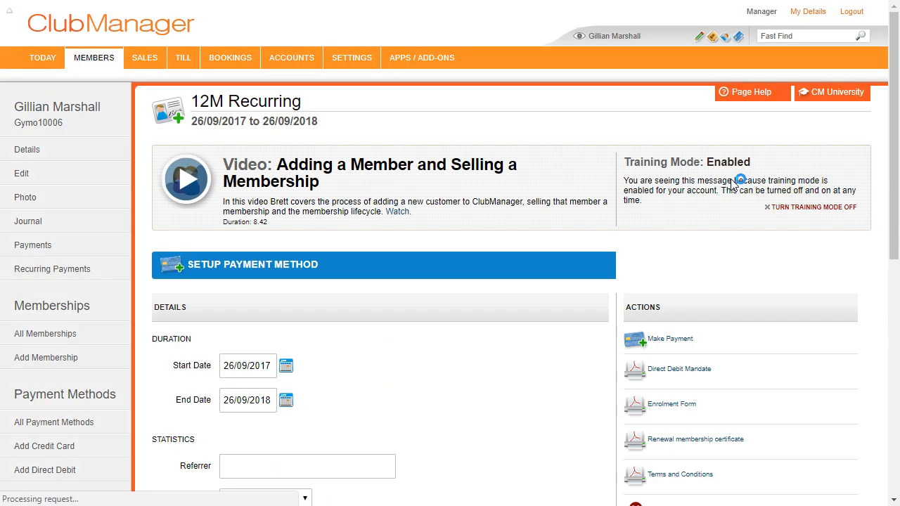
scroll(487, 361, "down", 1)
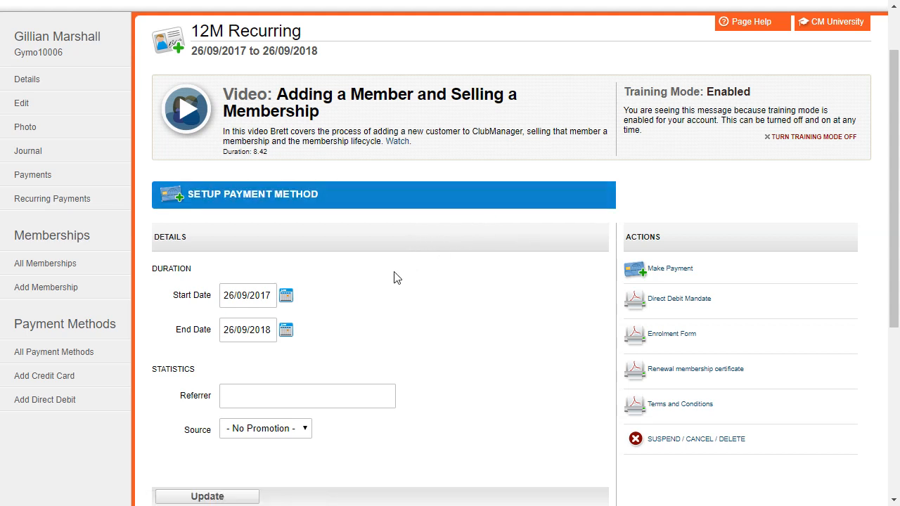
left_click(678, 338)
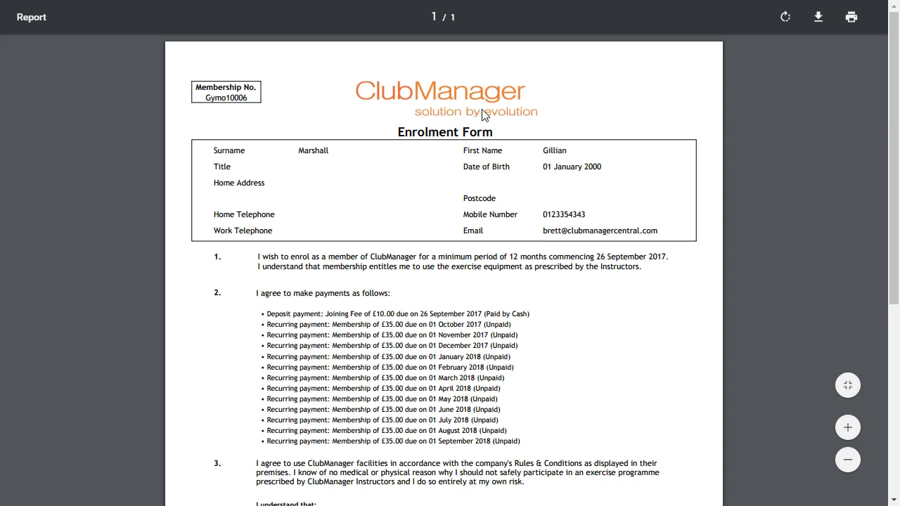
scroll(415, 215, "down", 1)
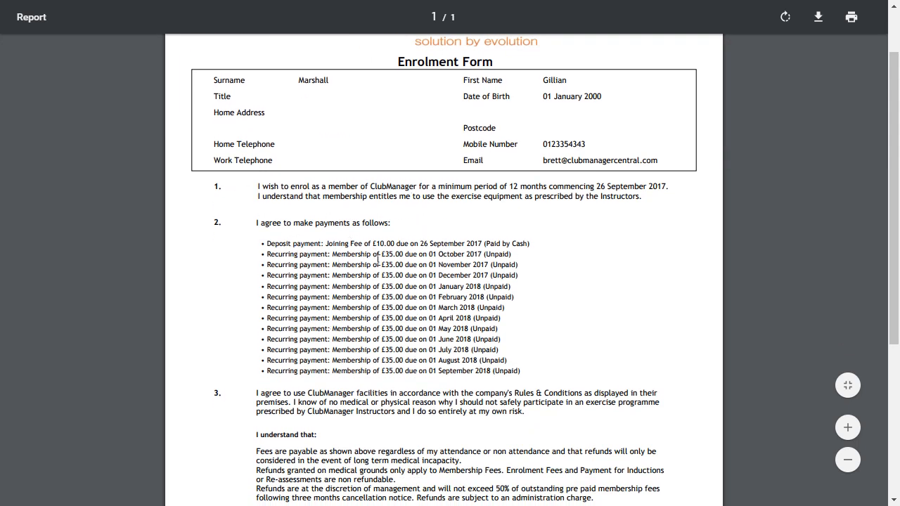
scroll(378, 260, "down", 2)
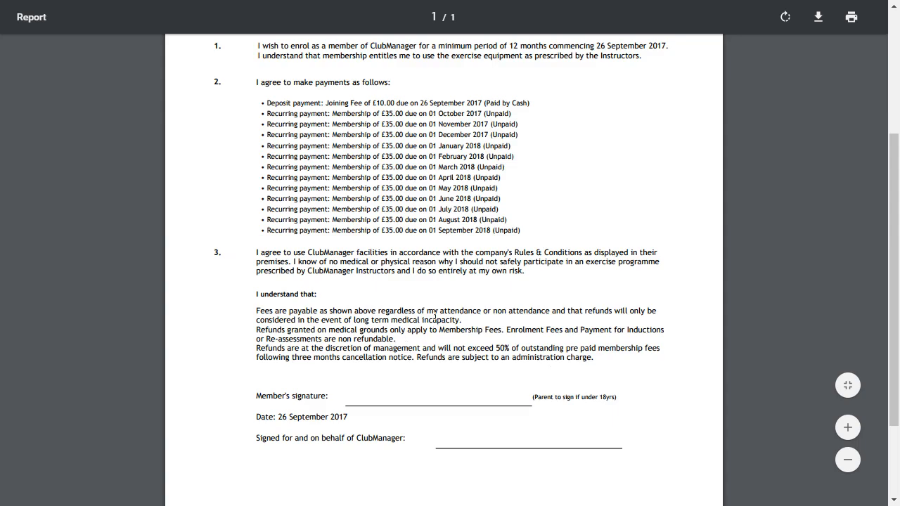
key("alt+Left")
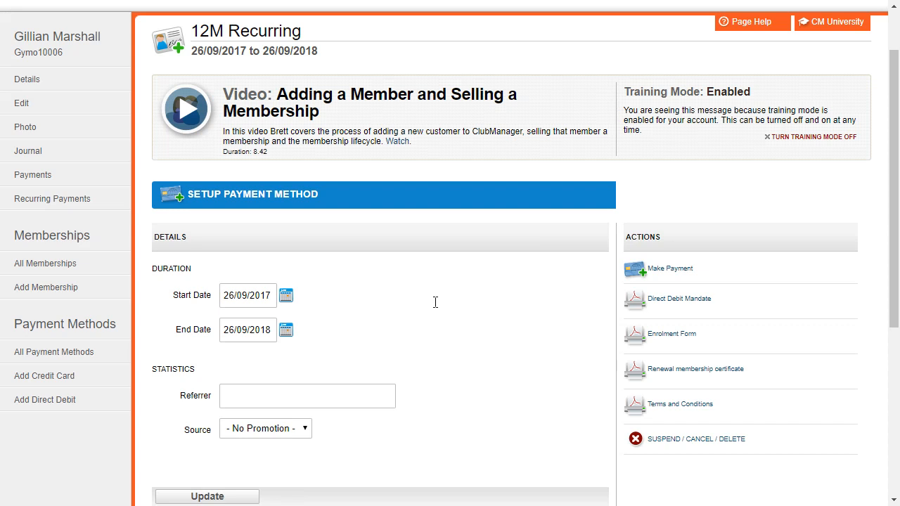
- Open the member's Payments list and scroll through the deposit and £35.00 instalment records
left_click(64, 180)
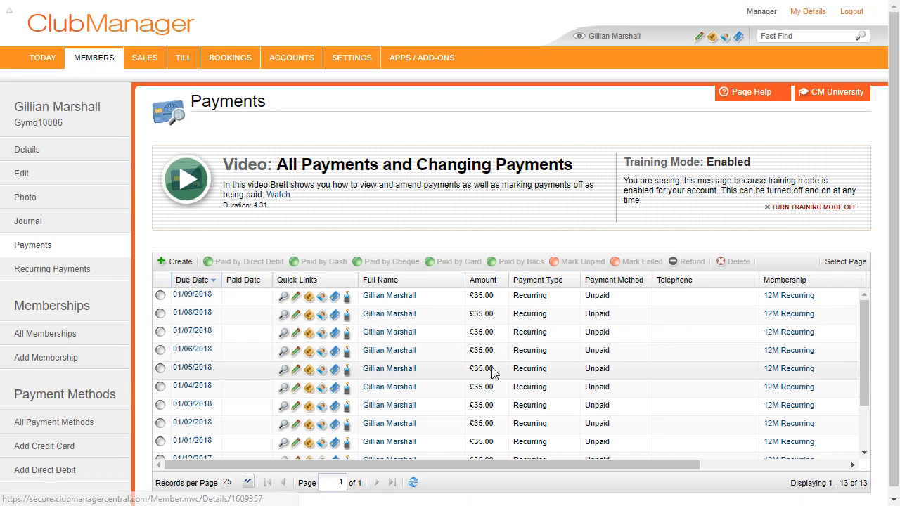
scroll(511, 374, "down", 3)
scroll(511, 373, "down", 1)
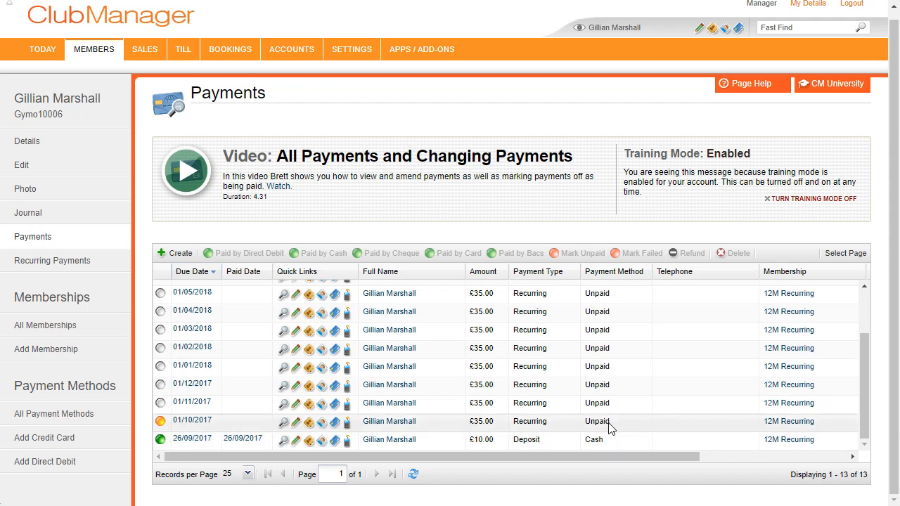
scroll(492, 338, "up", 5)
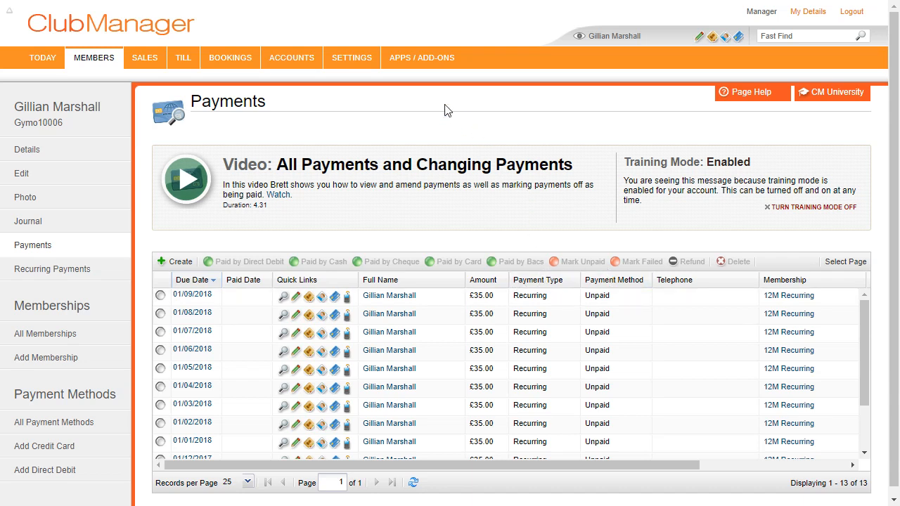
mouse_move(350, 63)
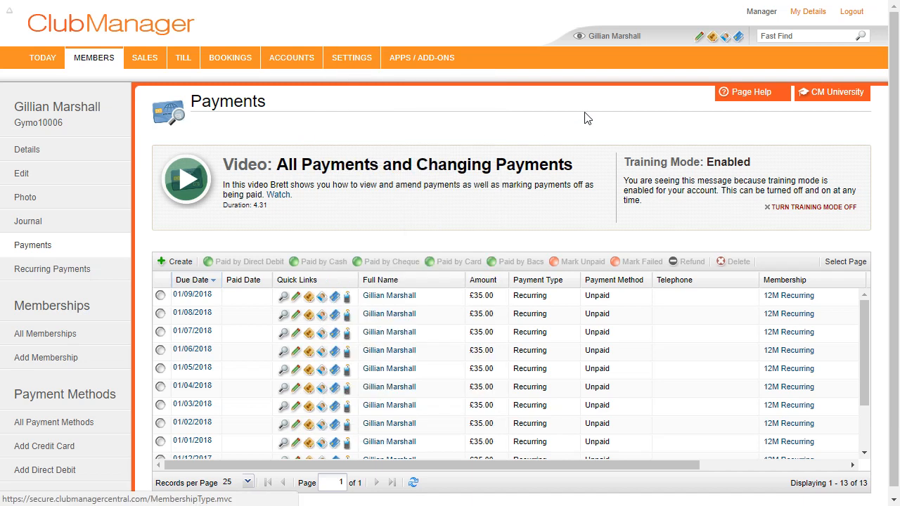
scroll(324, 246, "down", 1)
scroll(324, 362, "down", 2)
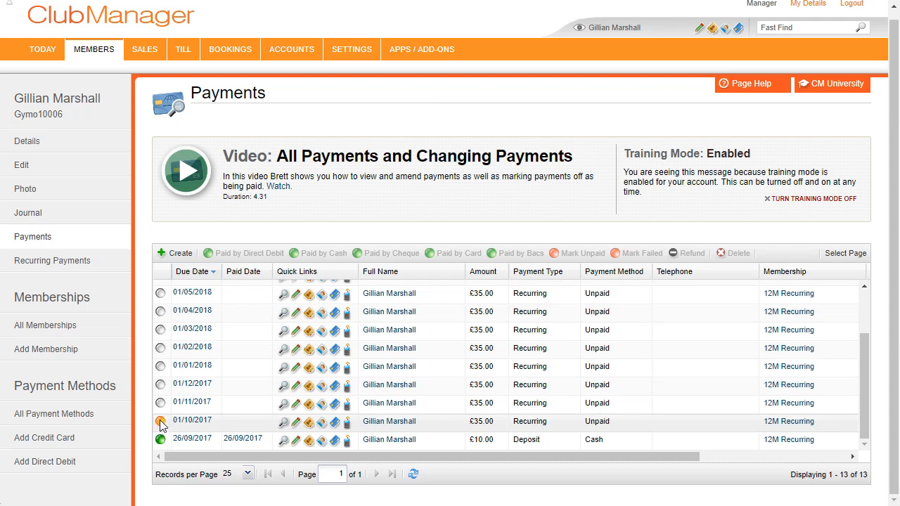
- Return to the club's Today dashboard and scroll down through it
left_click(40, 56)
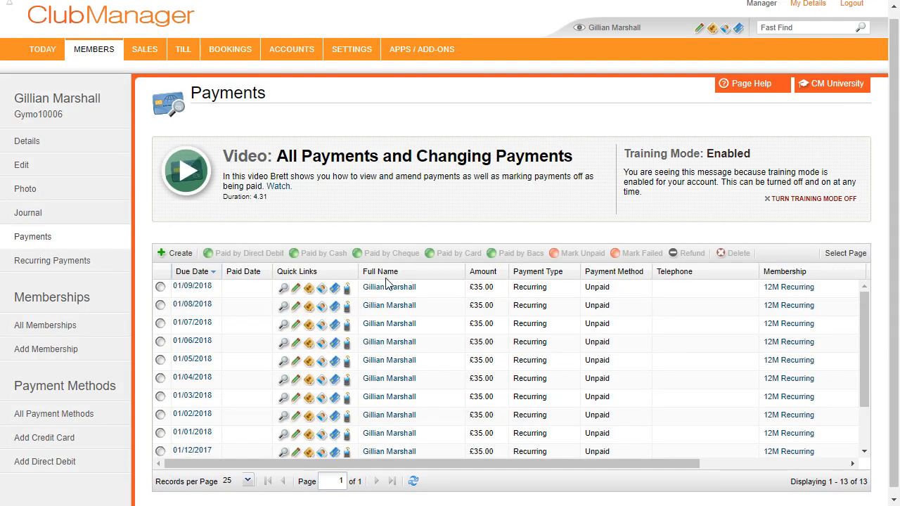
scroll(422, 351, "down", 3)
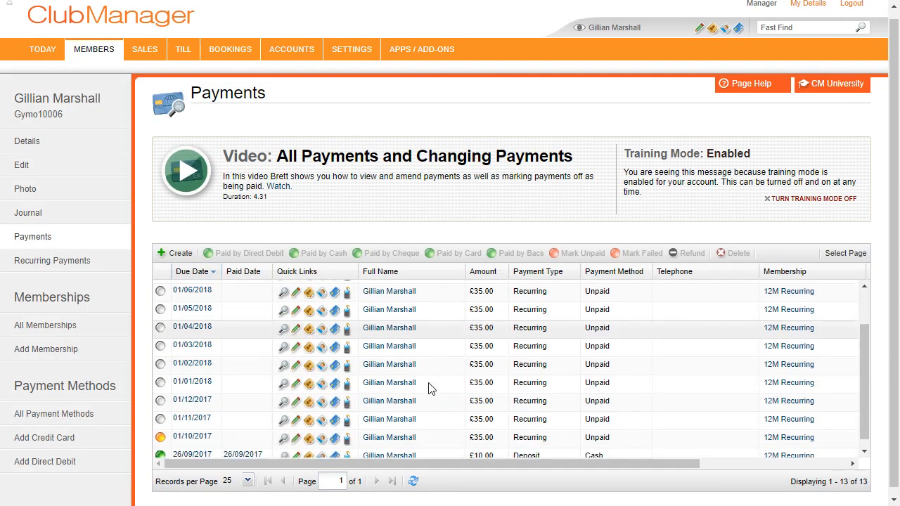
scroll(430, 388, "down", 1)
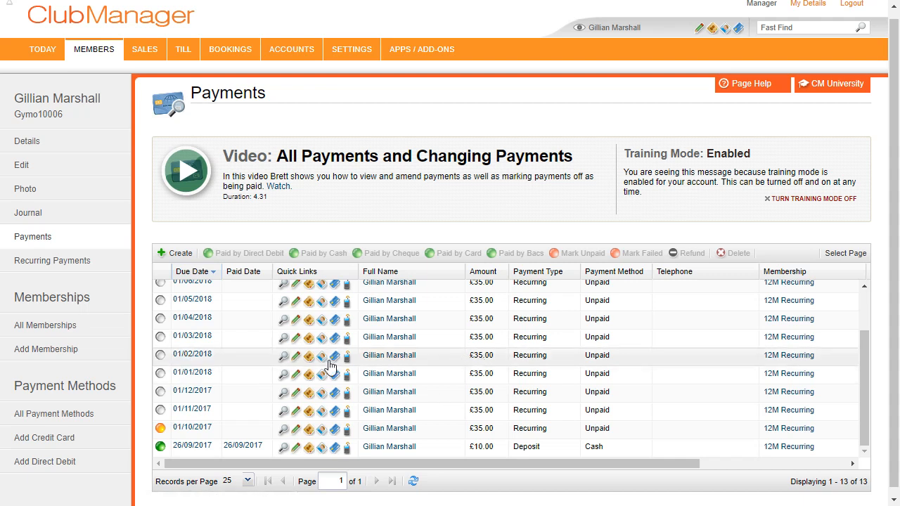
- Edit the 01/02/2018 recurring payment, replacing its 35.00 amount with 5.00, and save
left_click(201, 354)
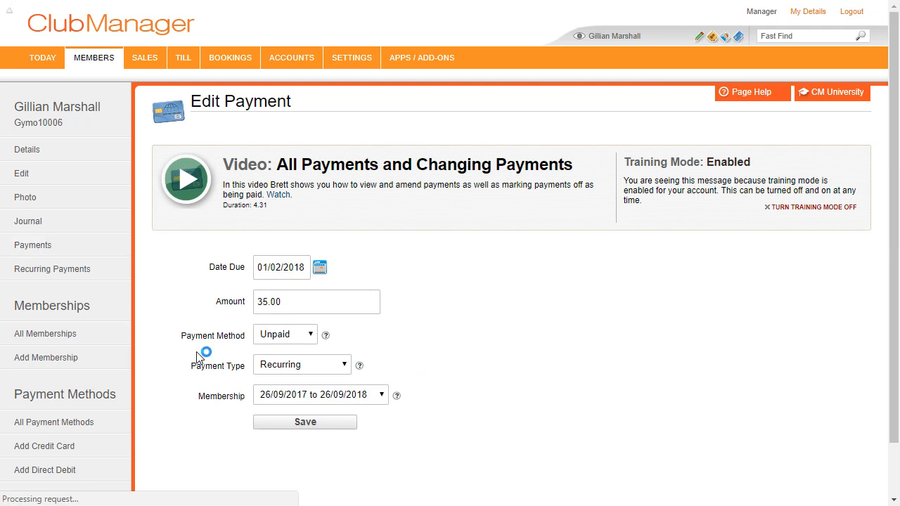
double_click(262, 302)
type("5")
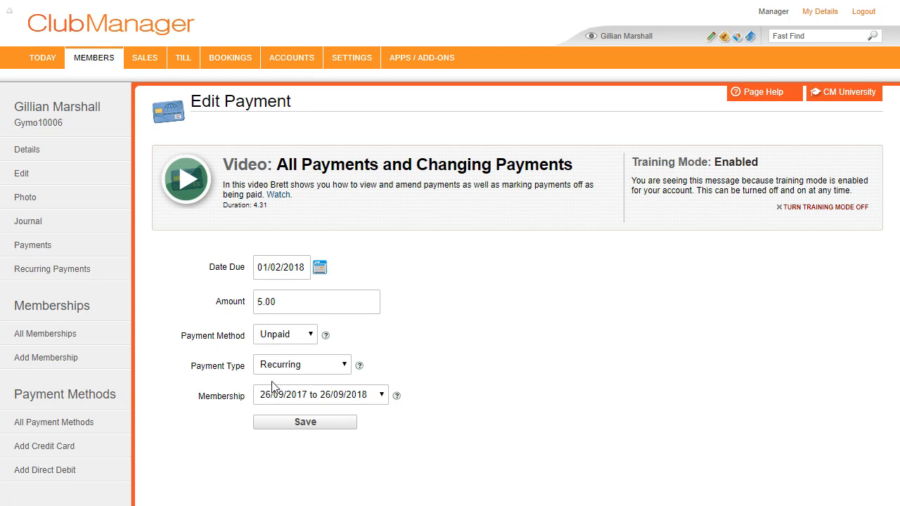
left_click(288, 423)
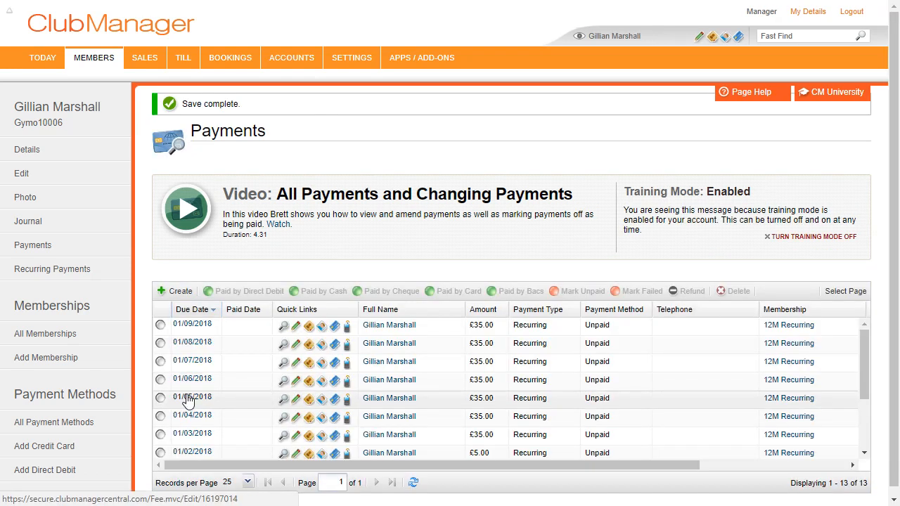
- Check the 01/02/2018 row reads £5.00, then open the member's Memberships list
scroll(236, 421, "down", 2)
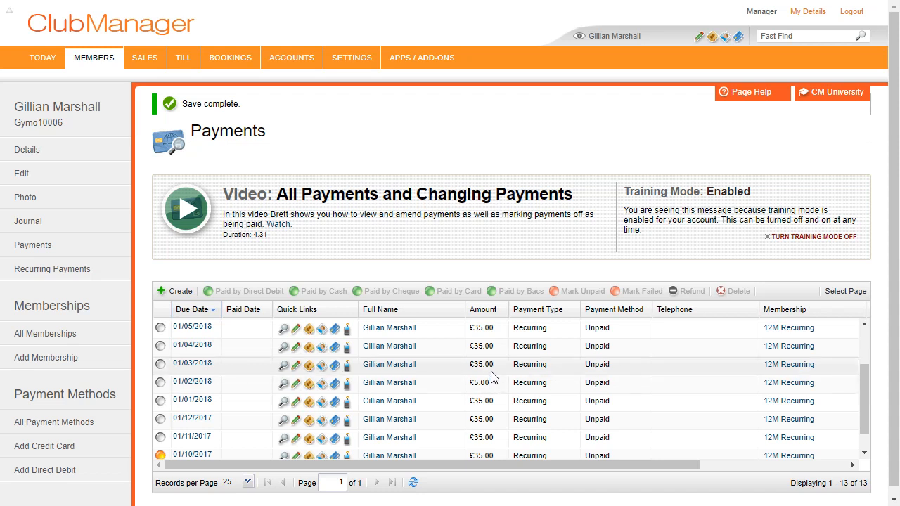
left_click(80, 330)
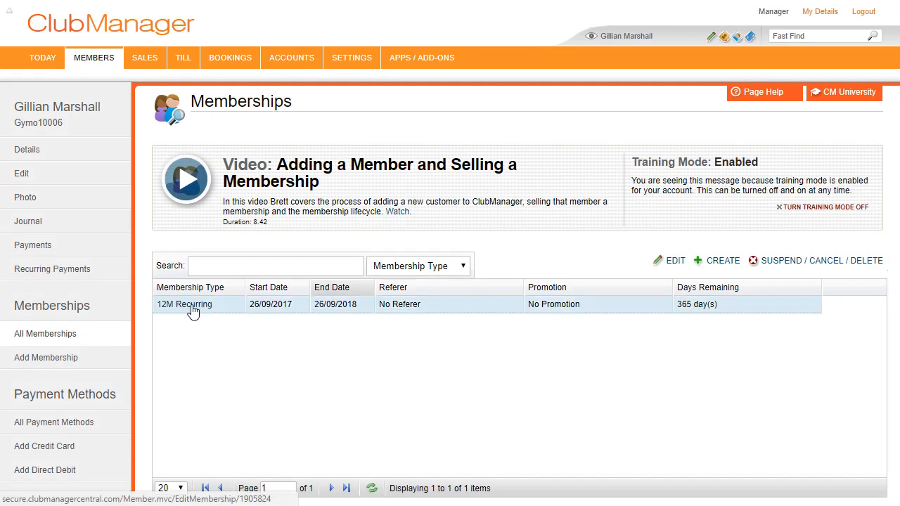
- Open the 12M Recurring membership, pick the suggested existing member as referrer and Facebook as source
left_click(194, 311)
scroll(443, 305, "down", 2)
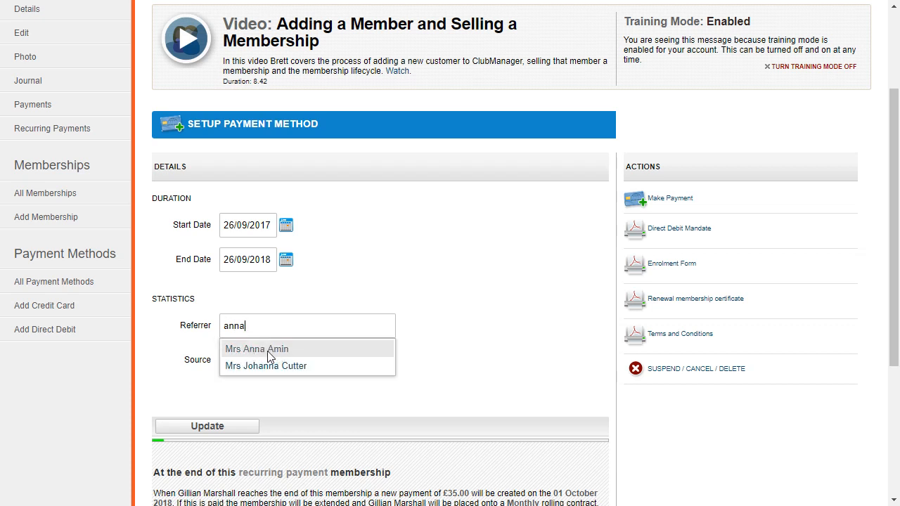
left_click(268, 350)
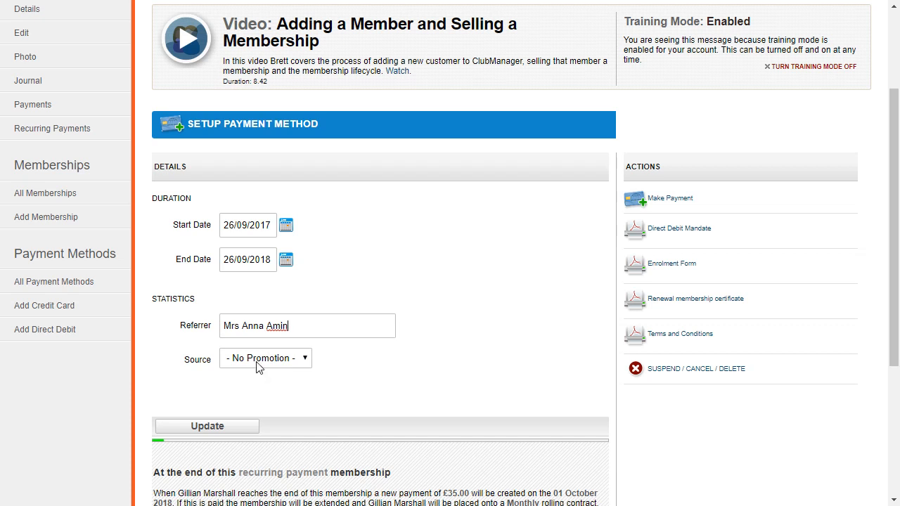
left_click(258, 362)
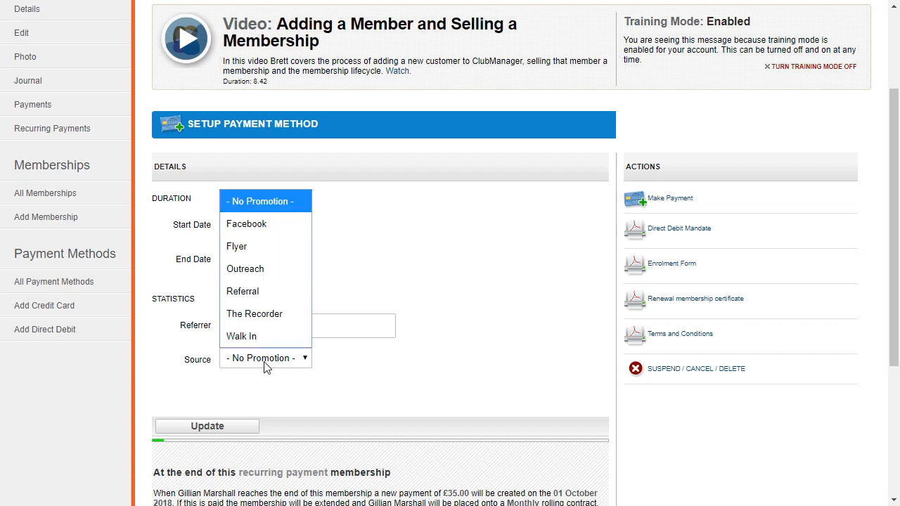
left_click(276, 225)
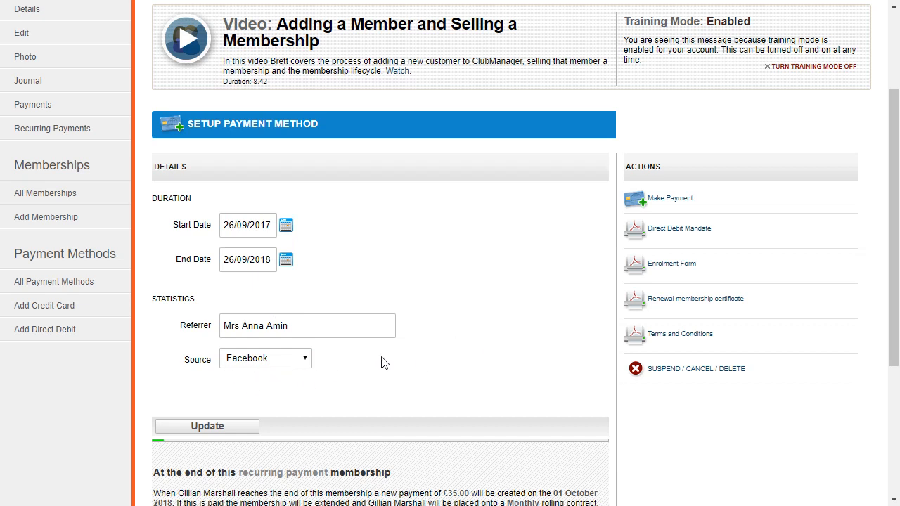
scroll(476, 362, "up", 3)
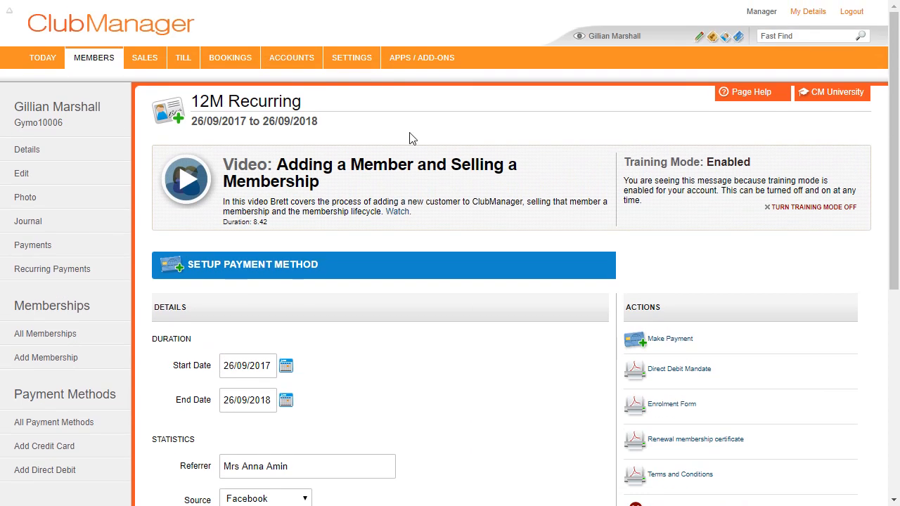
mouse_move(357, 71)
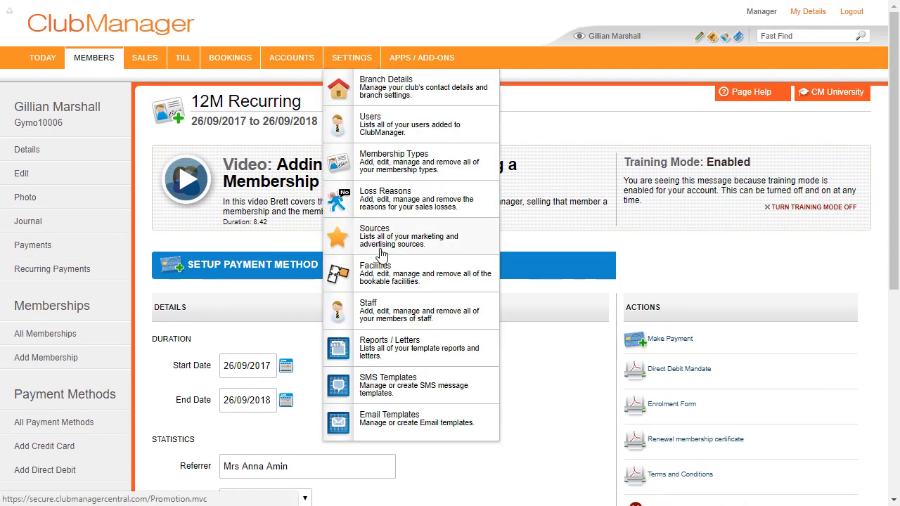
scroll(572, 396, "down", 3)
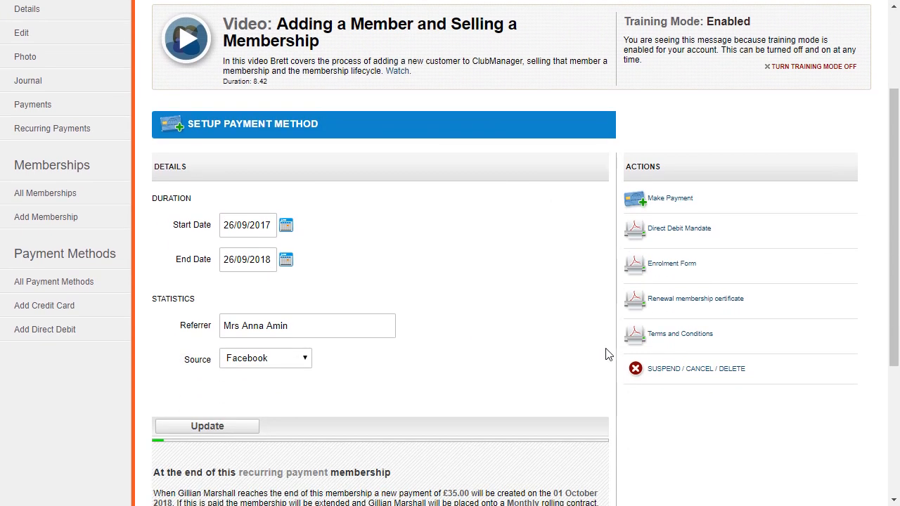
- Update the membership to store the referrer and Facebook source, then view the member's Journal
left_click(231, 425)
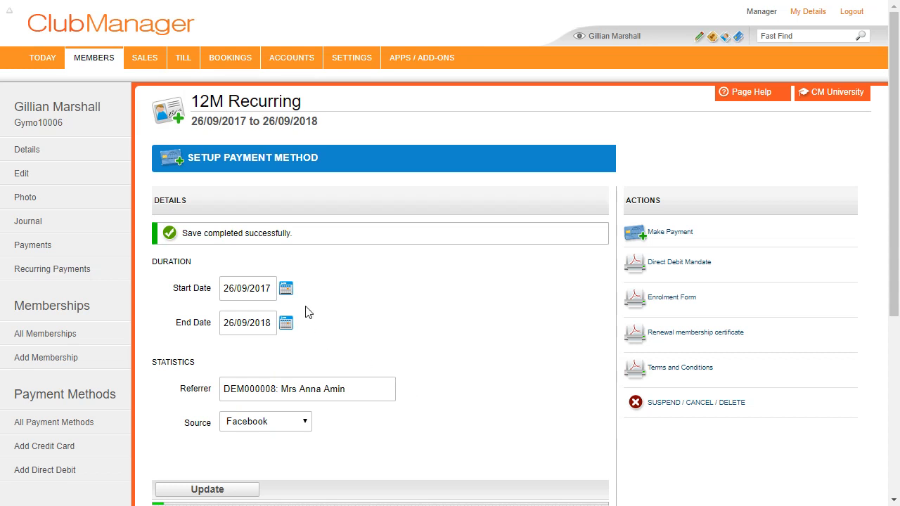
left_click(60, 226)
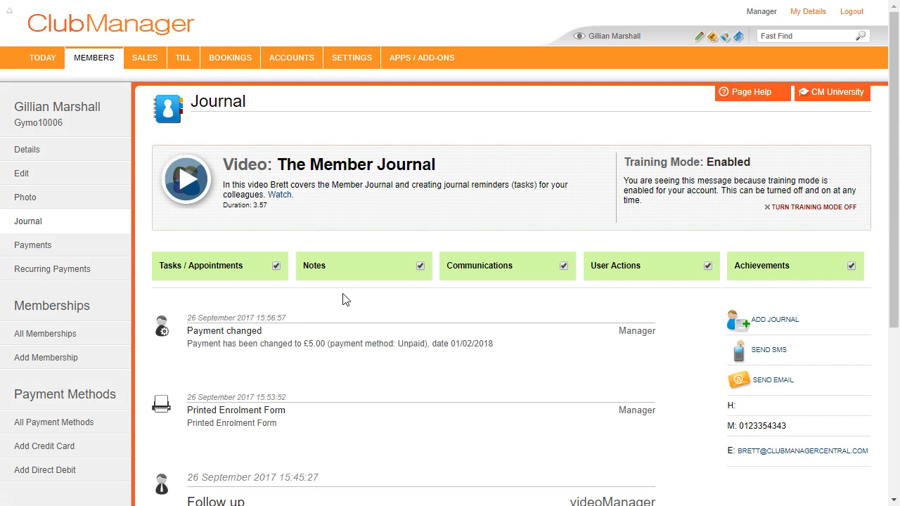
- Scroll through the Journal entries, from the £5.00 payment change to the sent email
scroll(344, 295, "down", 1)
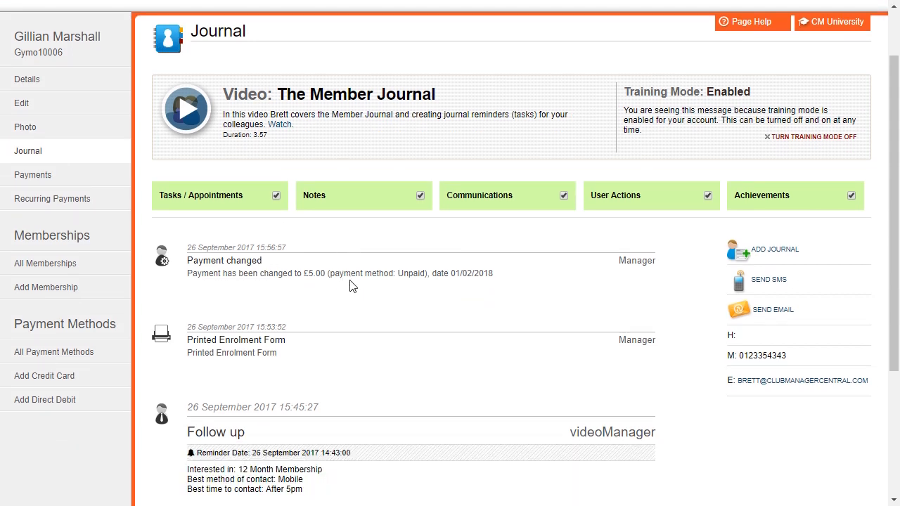
scroll(358, 296, "down", 3)
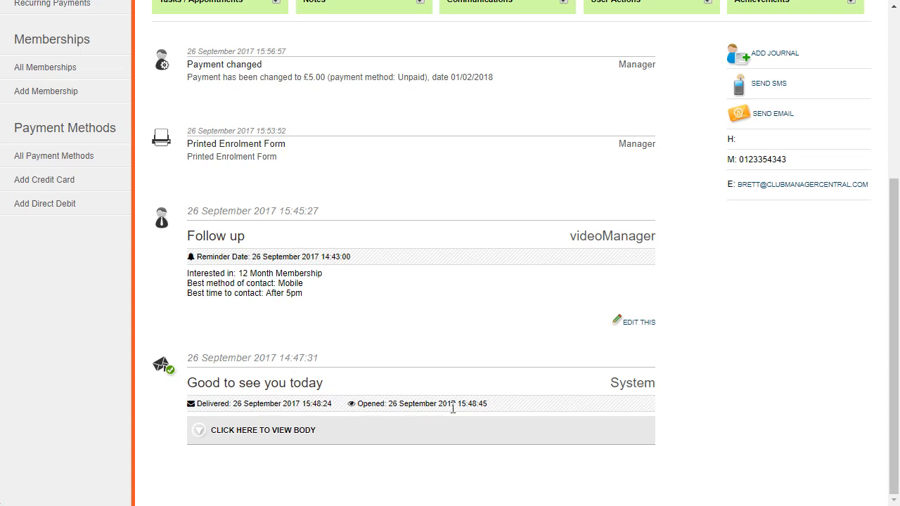
scroll(470, 402, "up", 1)
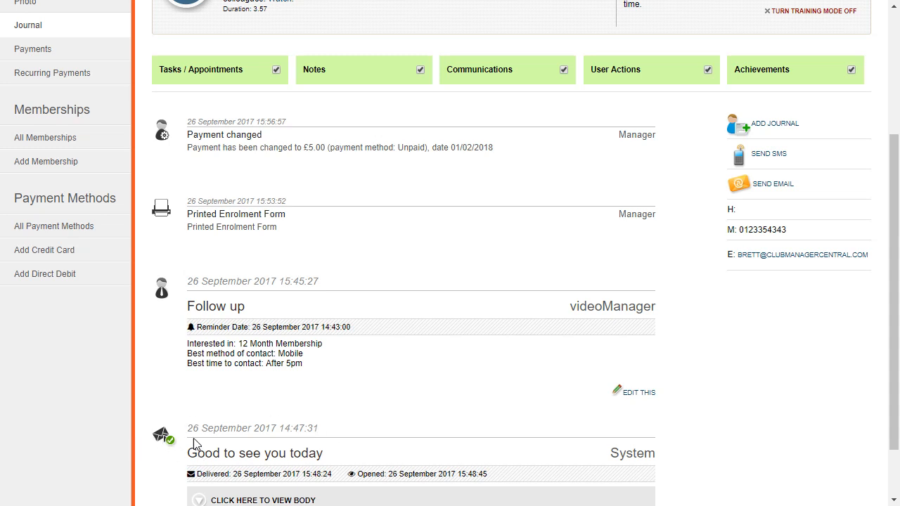
scroll(216, 327, "up", 1)
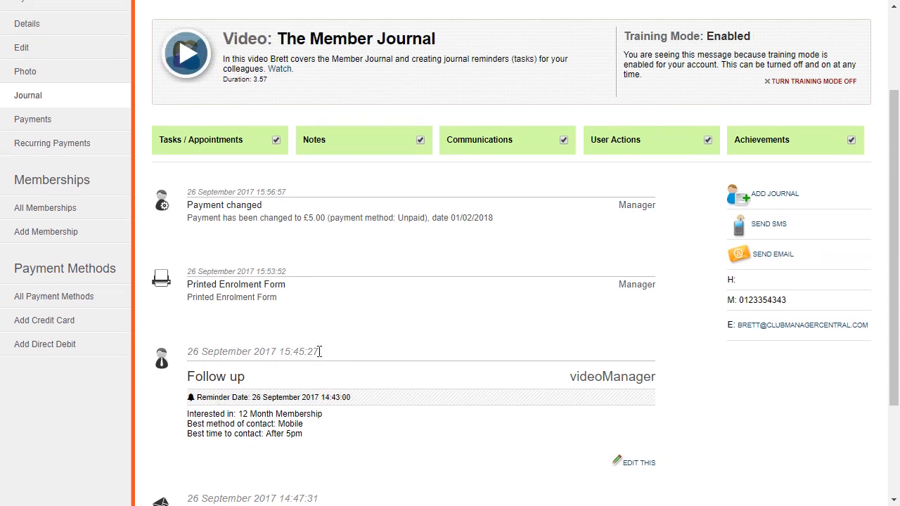
scroll(316, 358, "up", 1)
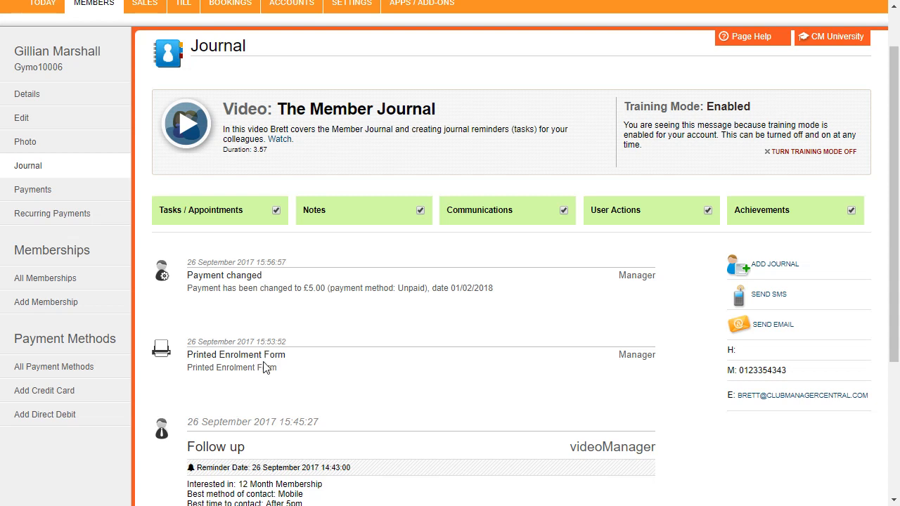
scroll(274, 323, "up", 2)
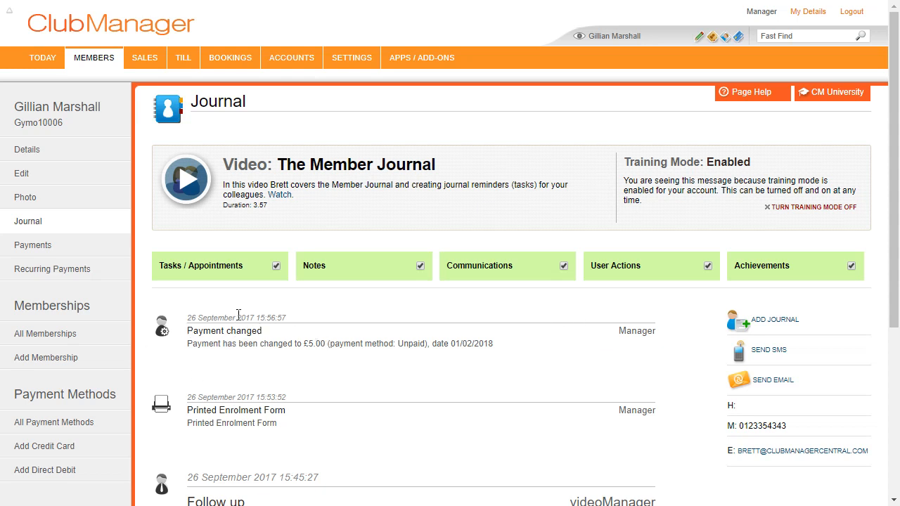
- Start a new journal entry and set its type to Appointment
left_click(770, 326)
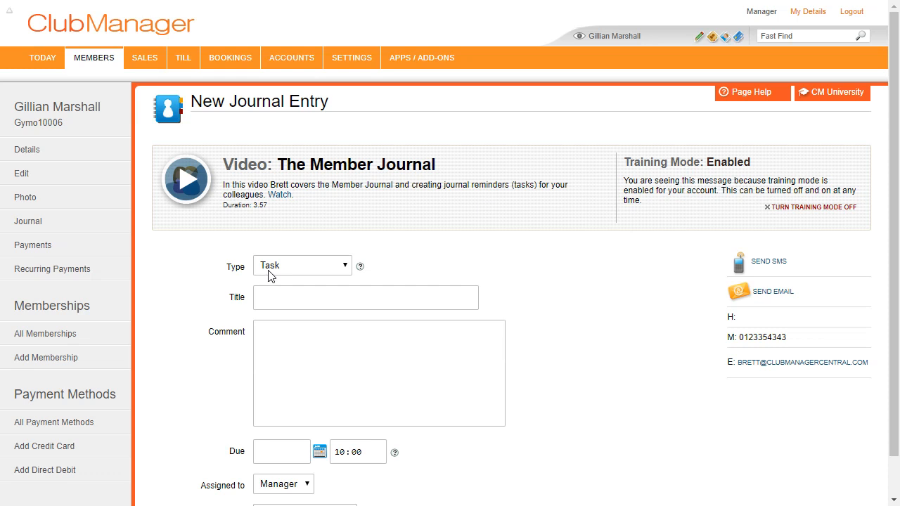
left_click(280, 270)
left_click(303, 312)
left_click(340, 297)
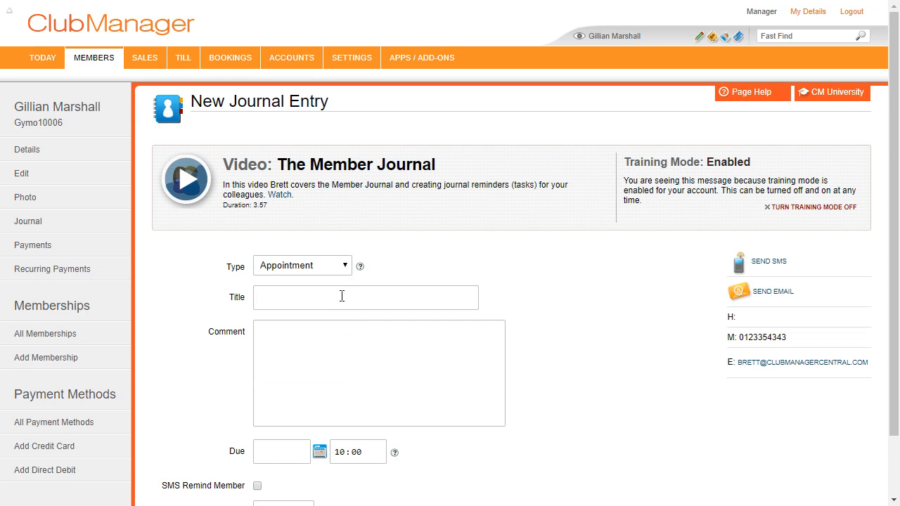
- Switch the journal entry type to Member Message, then to Achievement
left_click(335, 266)
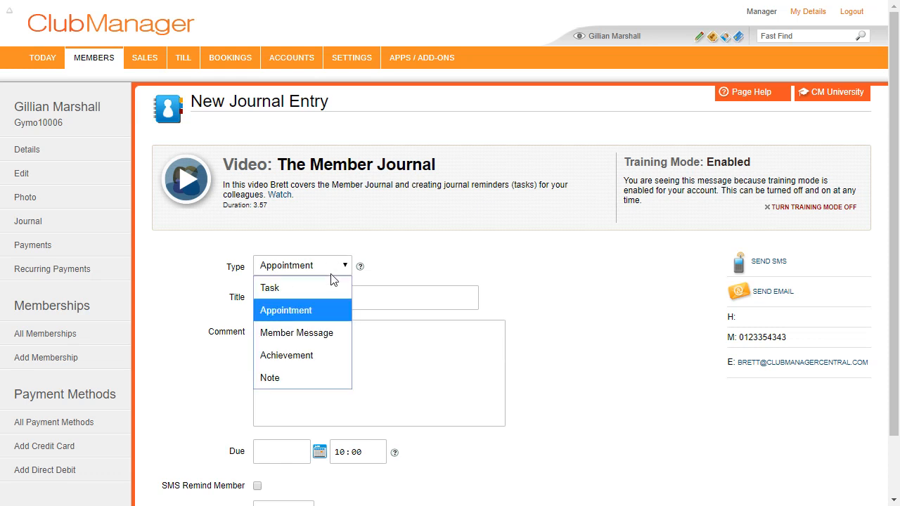
left_click(313, 330)
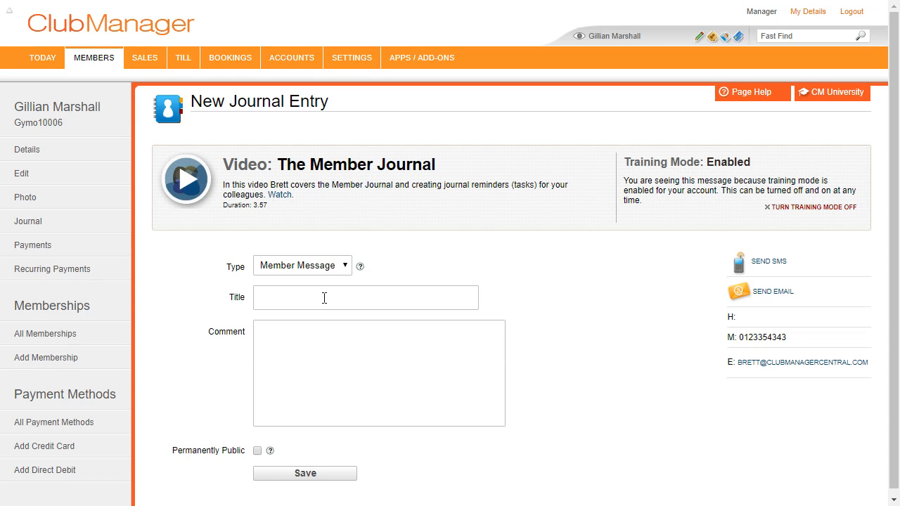
left_click(329, 267)
left_click(294, 359)
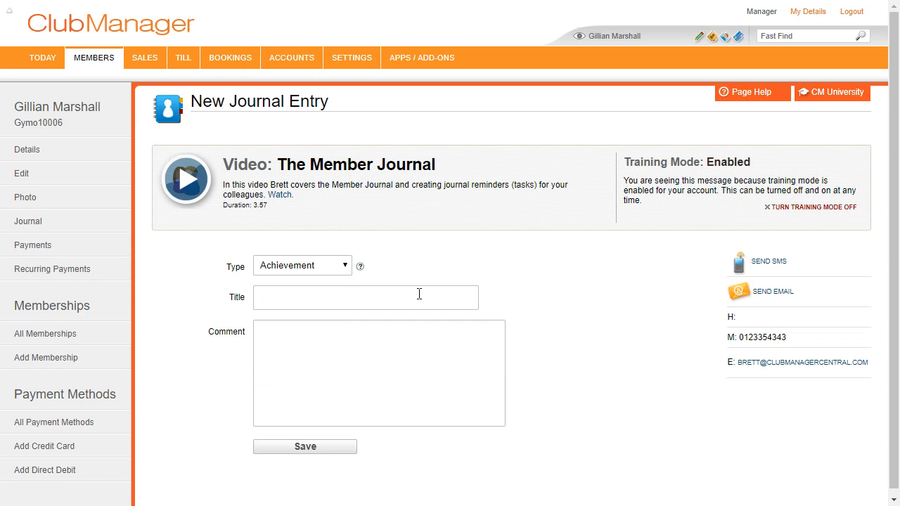
- Change the entry type to Note, then leave it unsaved for the member's Details page
left_click(306, 271)
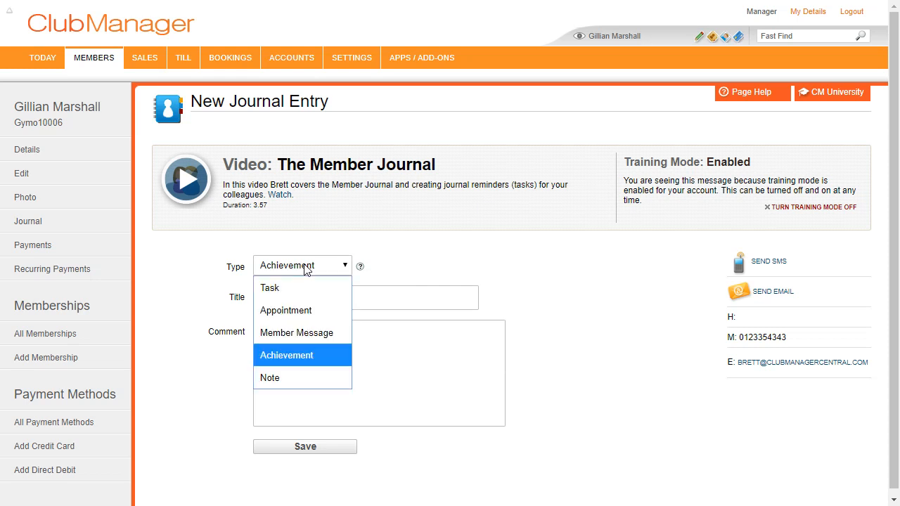
left_click(281, 374)
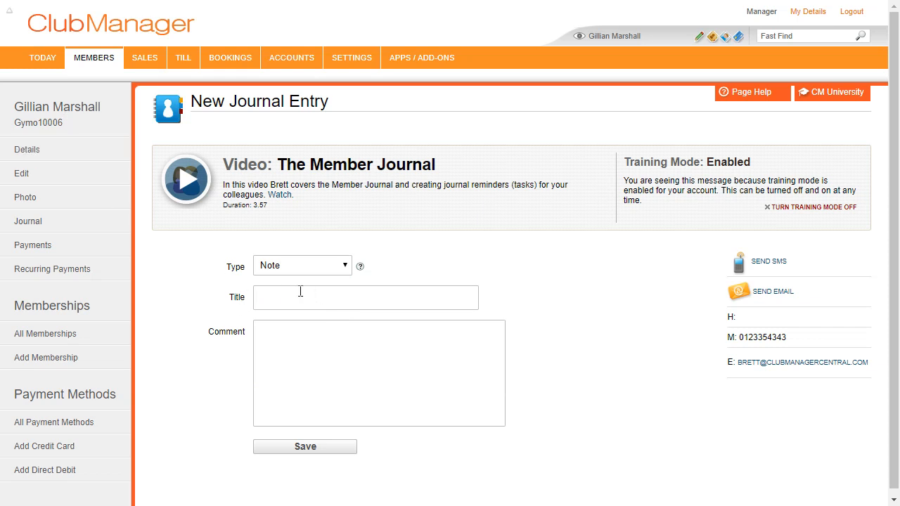
left_click(340, 292)
left_click(47, 149)
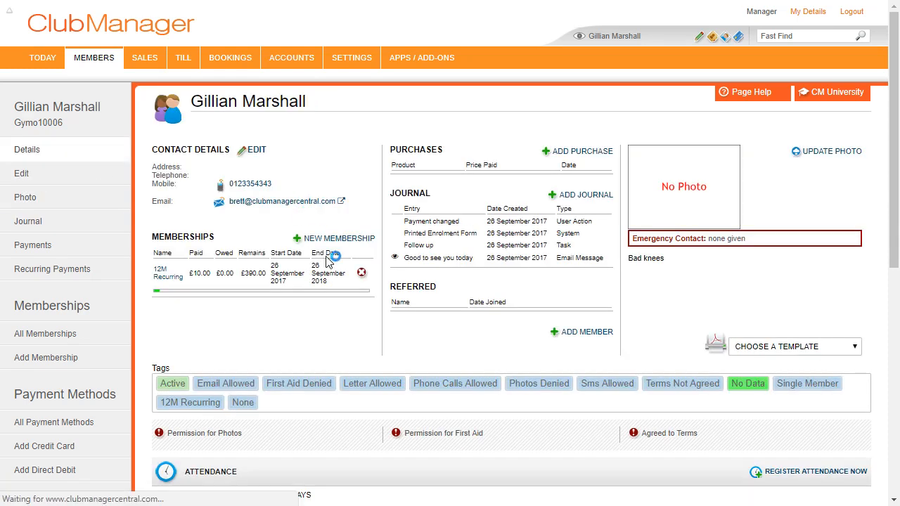
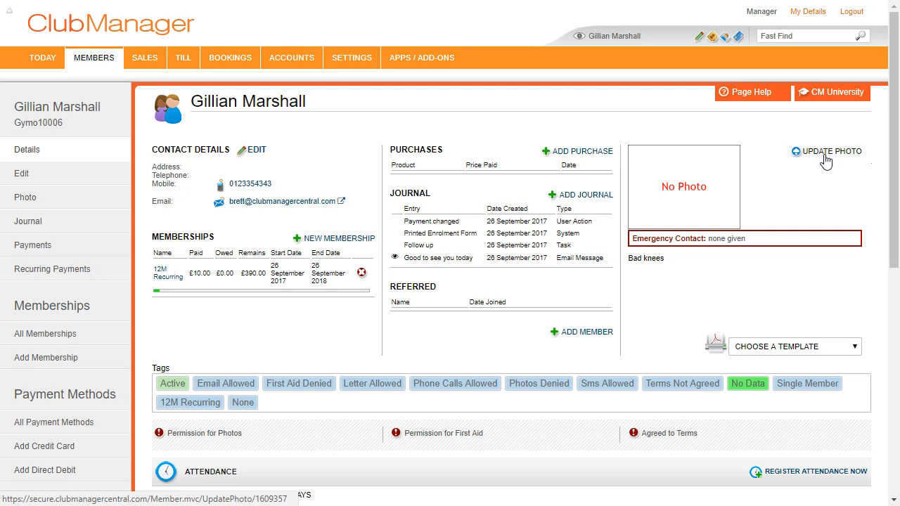
- Create a custom 'Diet club' tag on the member's profile, next to the system tags
left_click(309, 400)
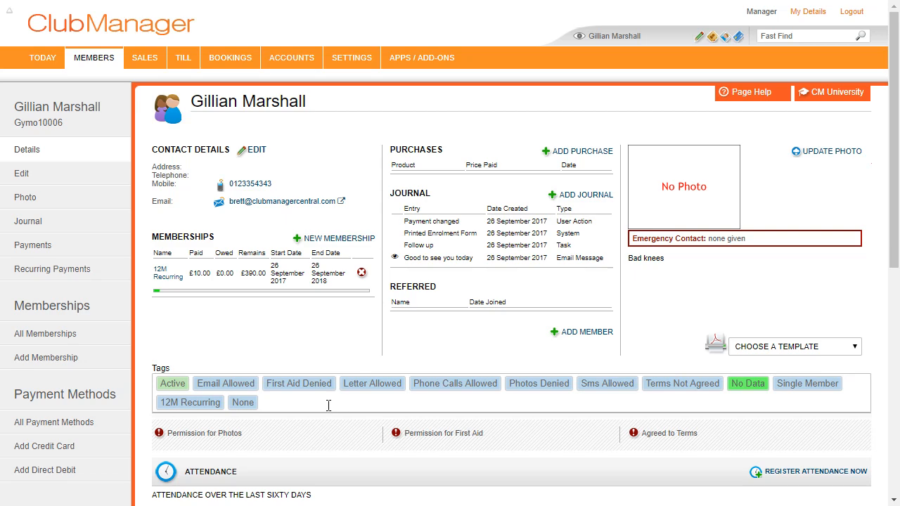
scroll(328, 406, "down", 6)
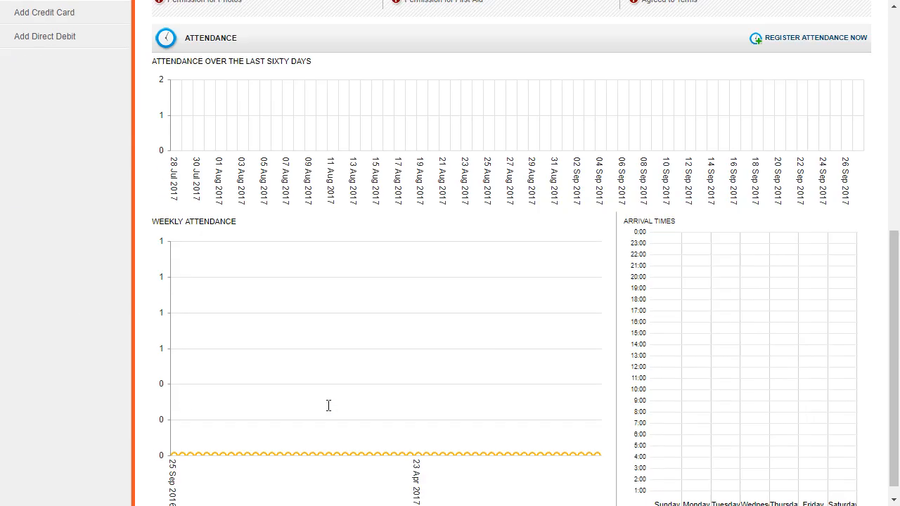
scroll(370, 353, "up", 6)
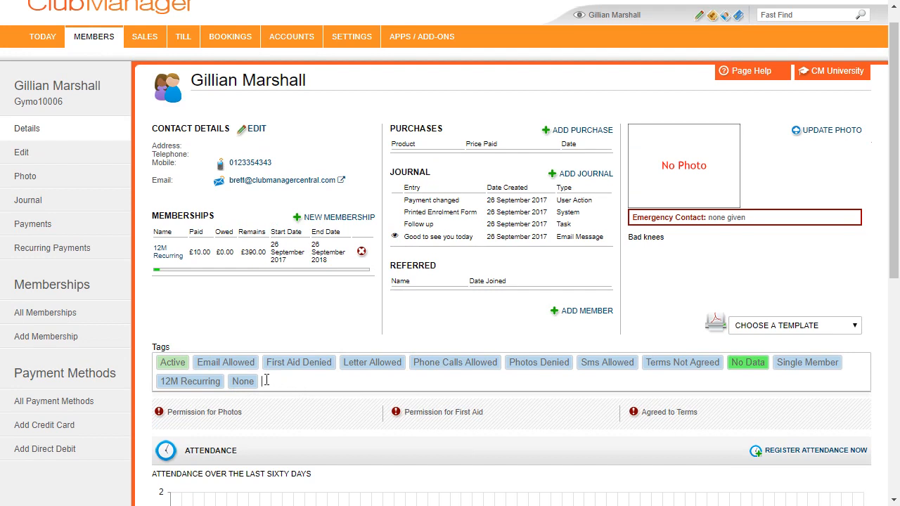
type("Diet club")
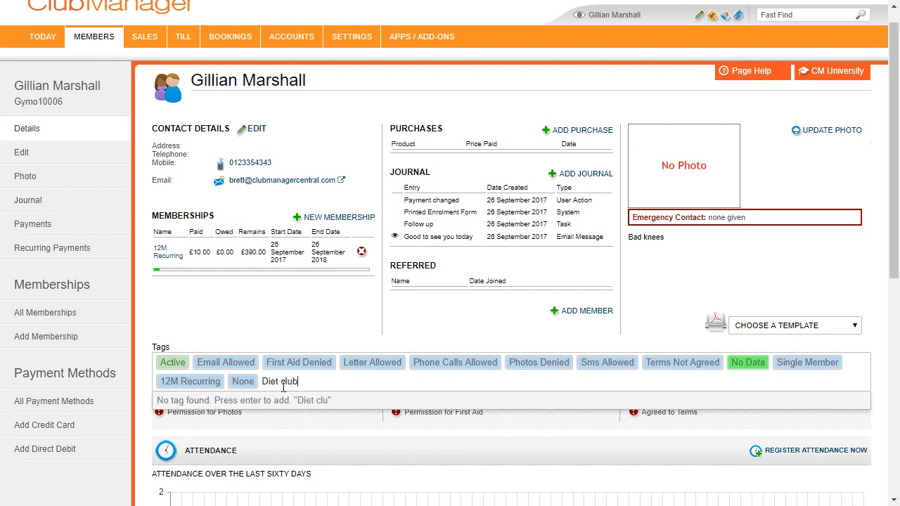
key("Return")
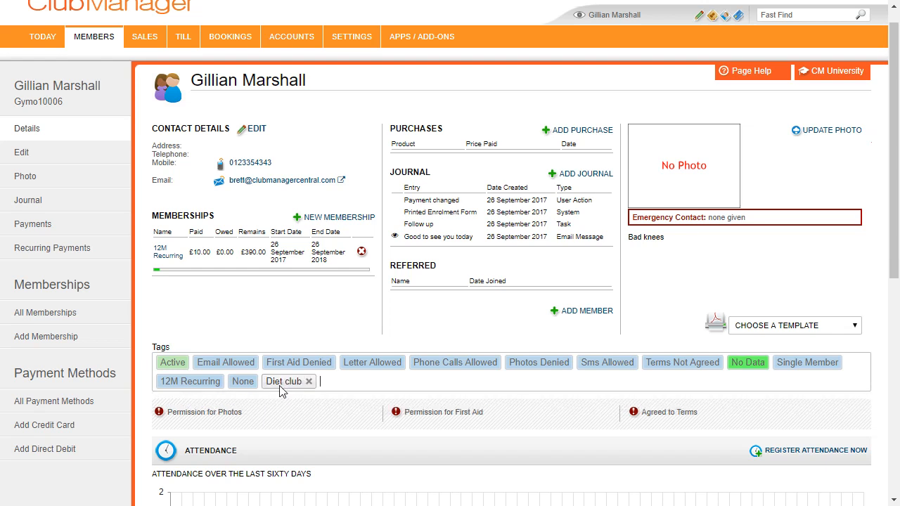
left_click(346, 379)
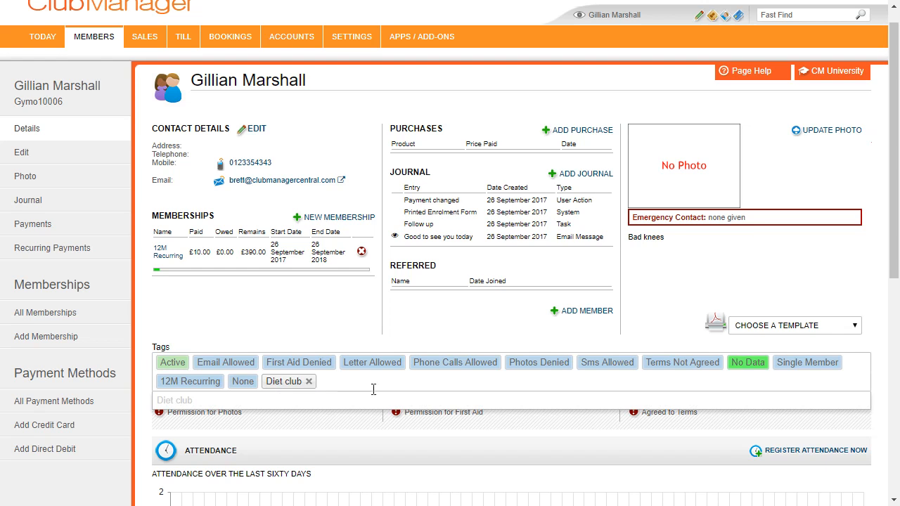
left_click(295, 319)
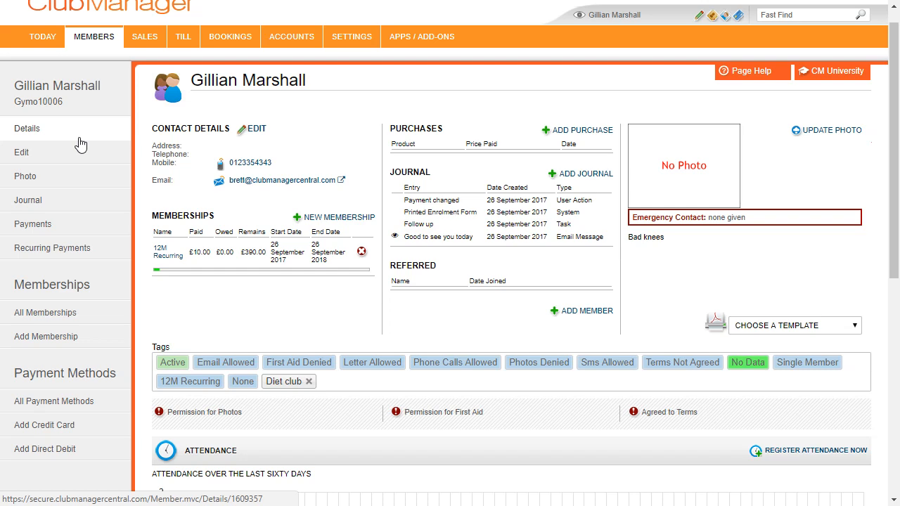
- Open All Members and filter by All, Prospective, Lost, Active, Expired and Cancelled, ending on Active
mouse_move(95, 43)
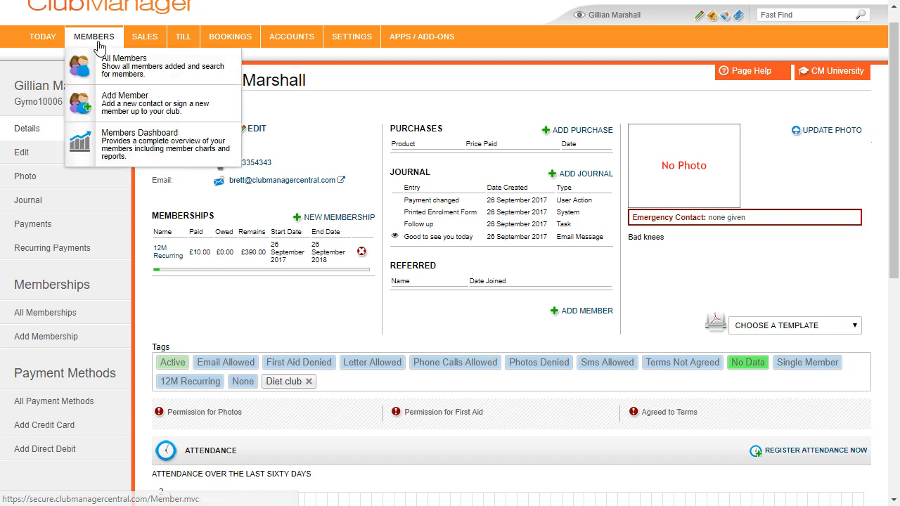
left_click(109, 69)
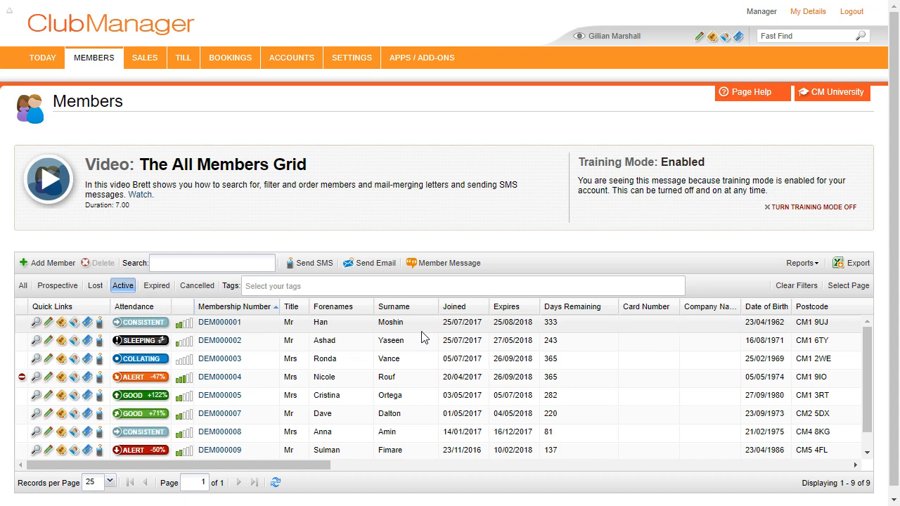
left_click(23, 286)
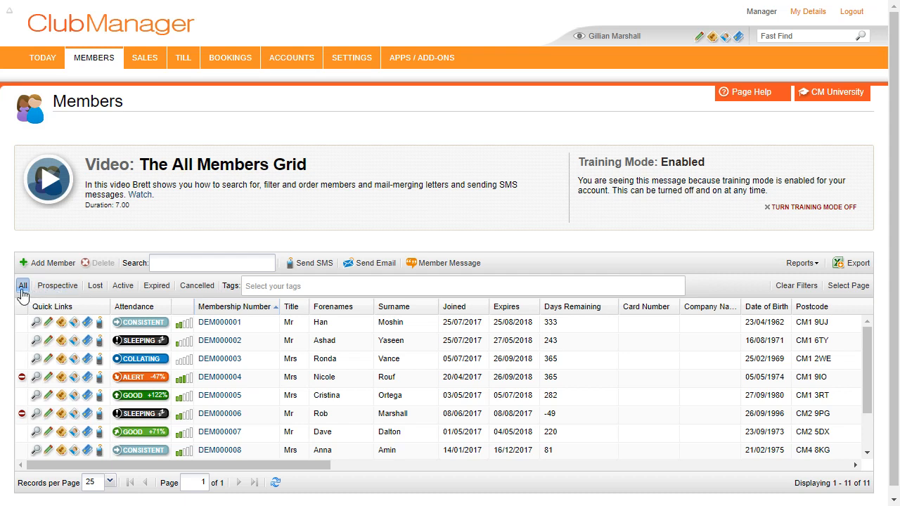
left_click(55, 287)
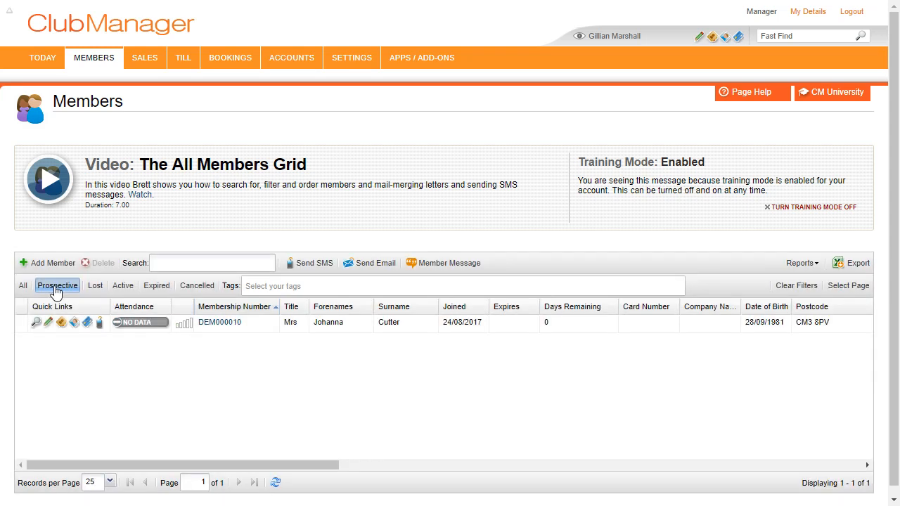
left_click(95, 288)
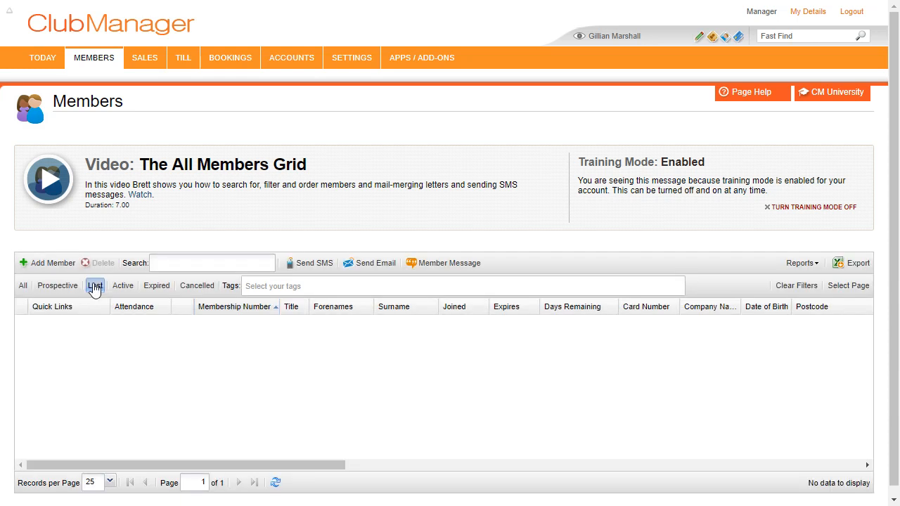
left_click(120, 288)
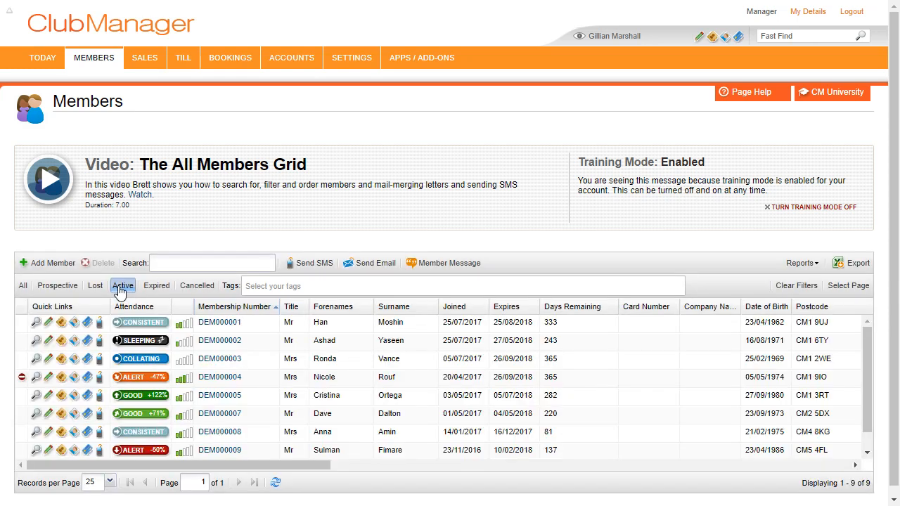
left_click(156, 288)
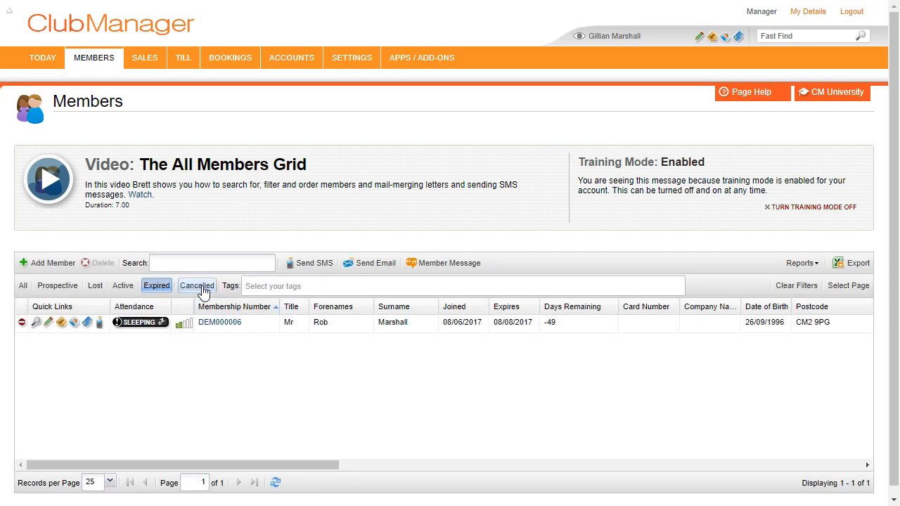
left_click(200, 288)
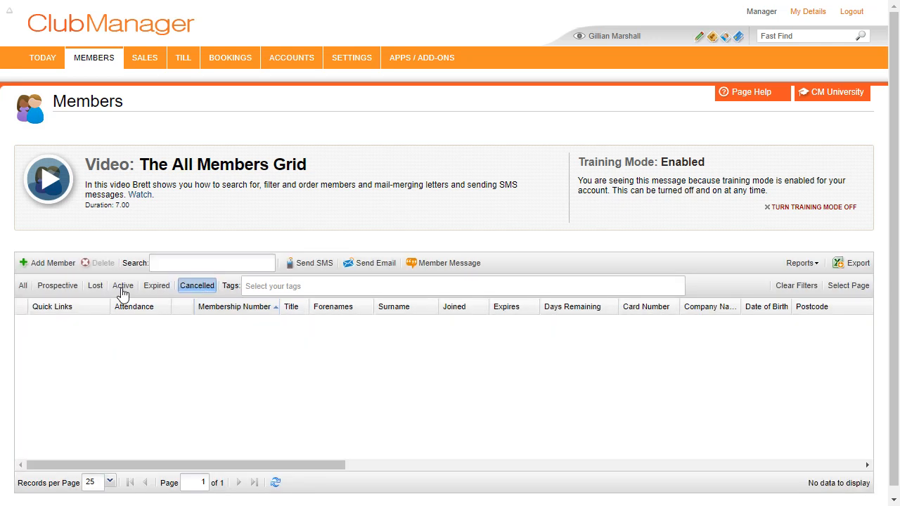
left_click(122, 289)
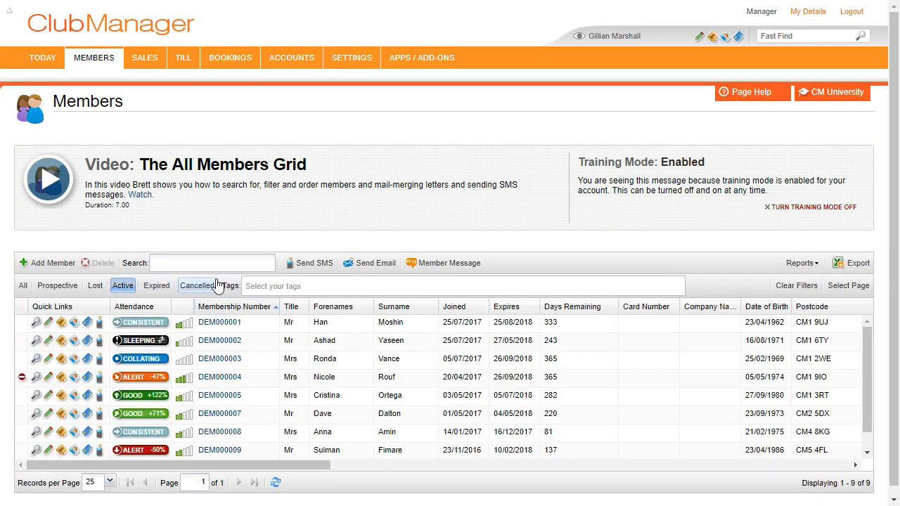
left_click(214, 263)
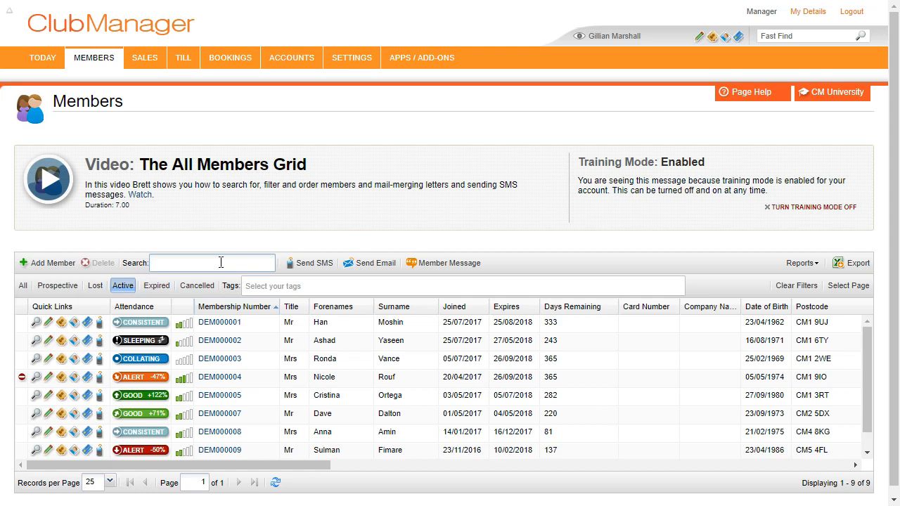
type("ha")
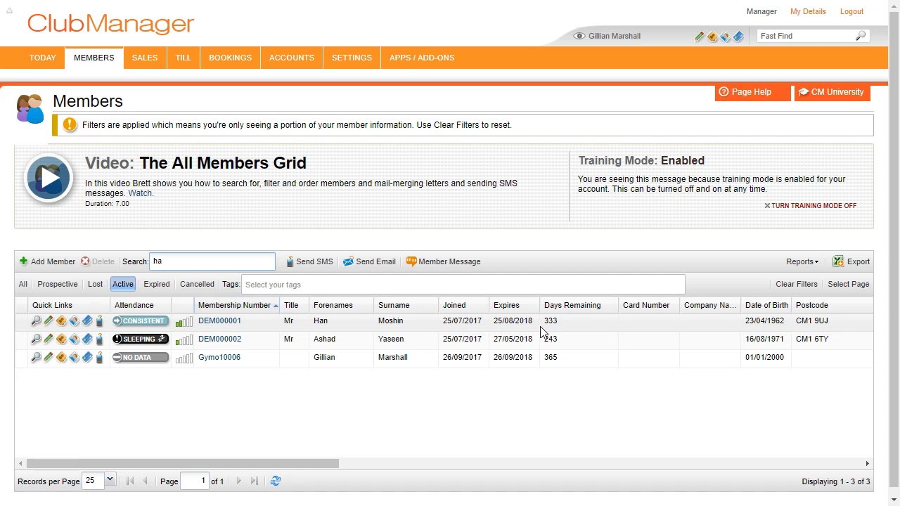
double_click(156, 261)
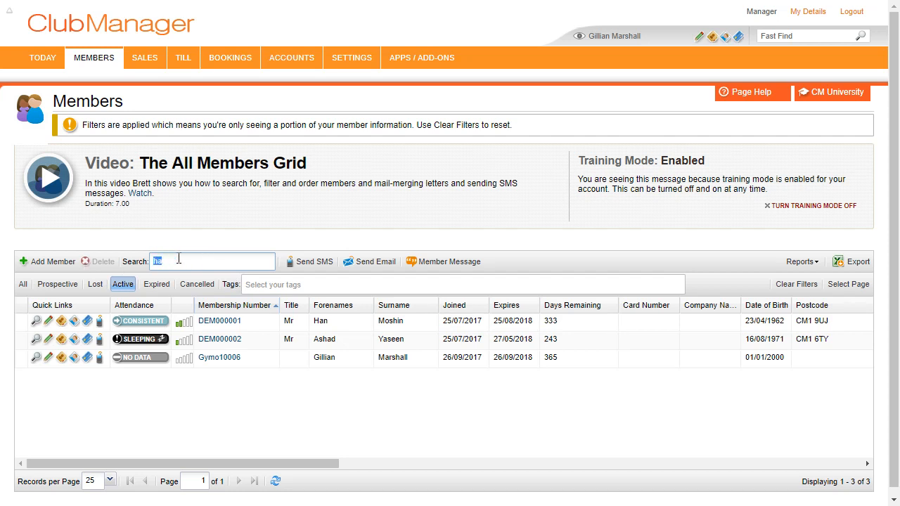
type("129")
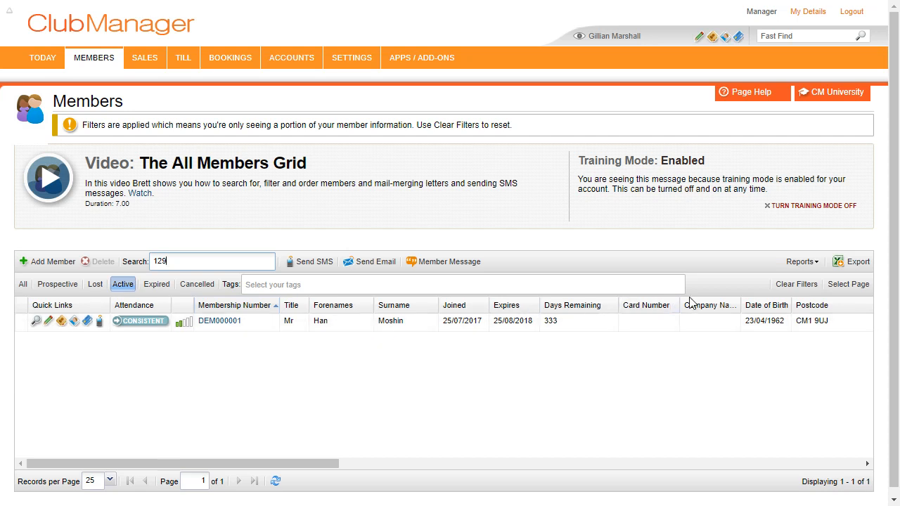
left_click(805, 285)
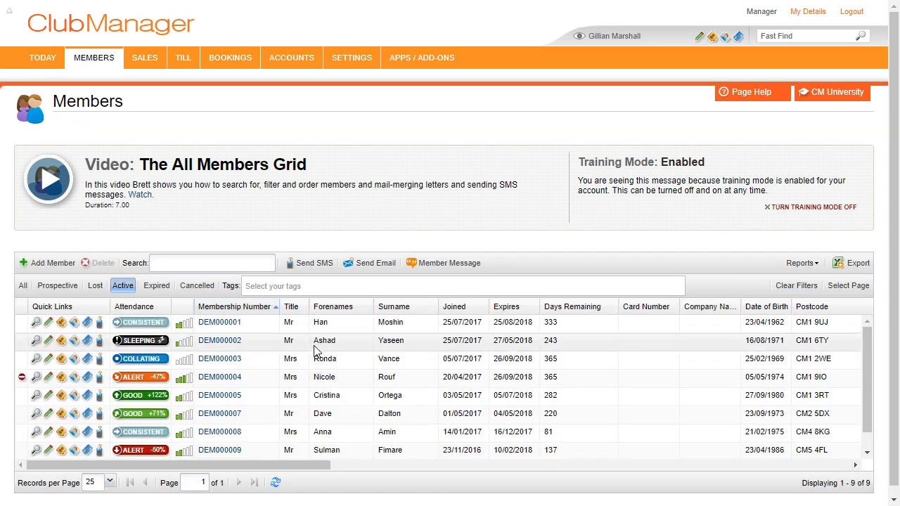
scroll(393, 352, "down", 3)
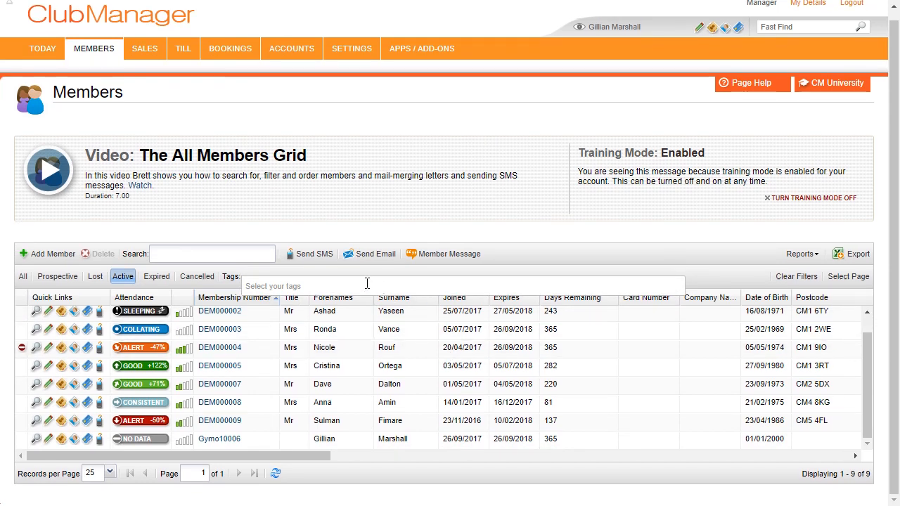
scroll(351, 281, "up", 1)
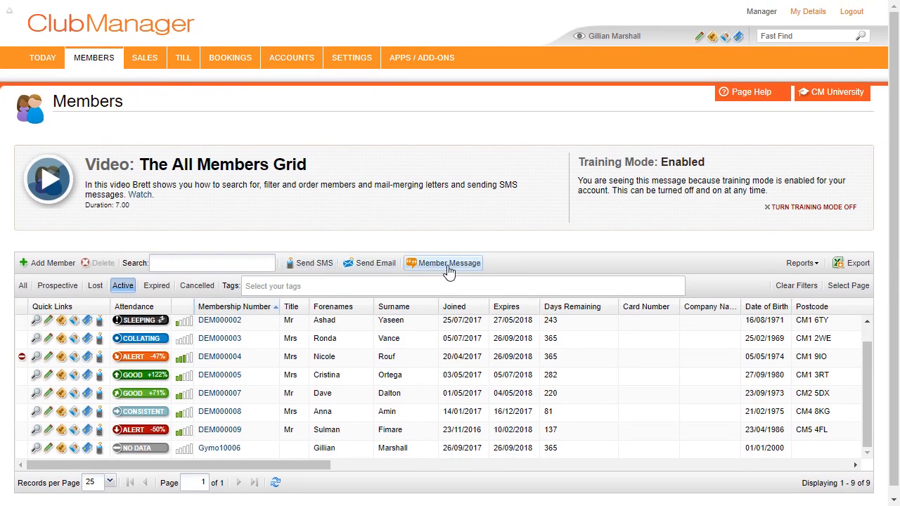
left_click(23, 286)
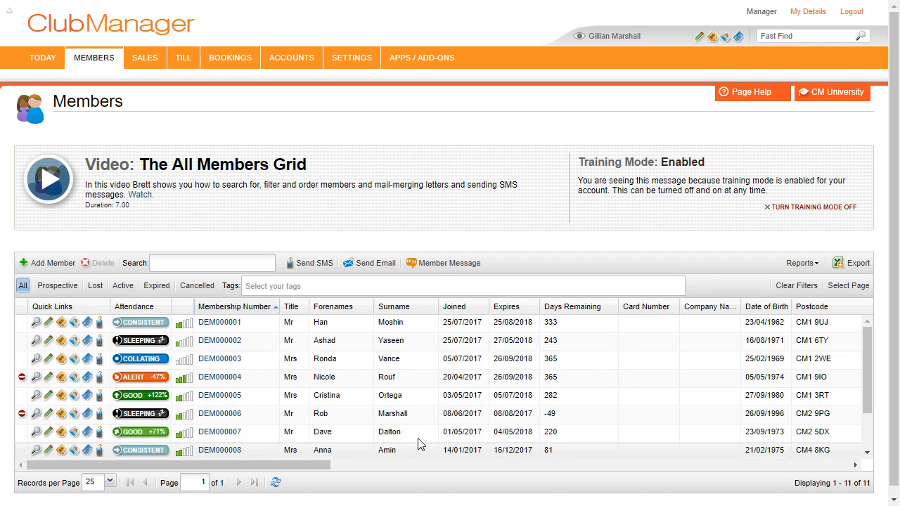
left_click(323, 270)
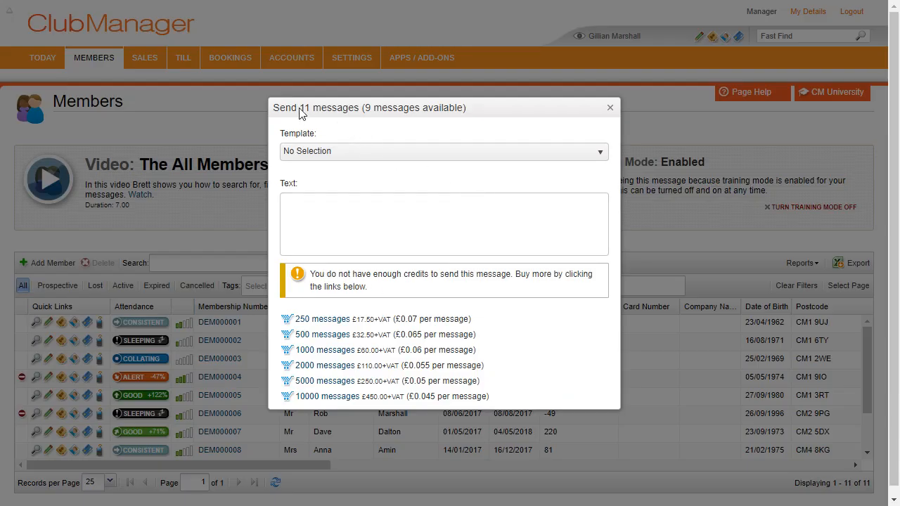
left_click(609, 107)
left_click(121, 285)
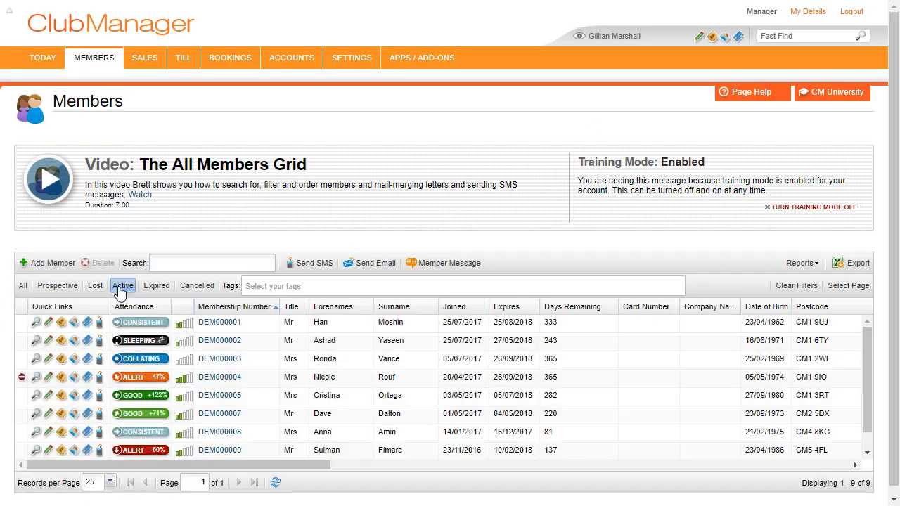
left_click(314, 265)
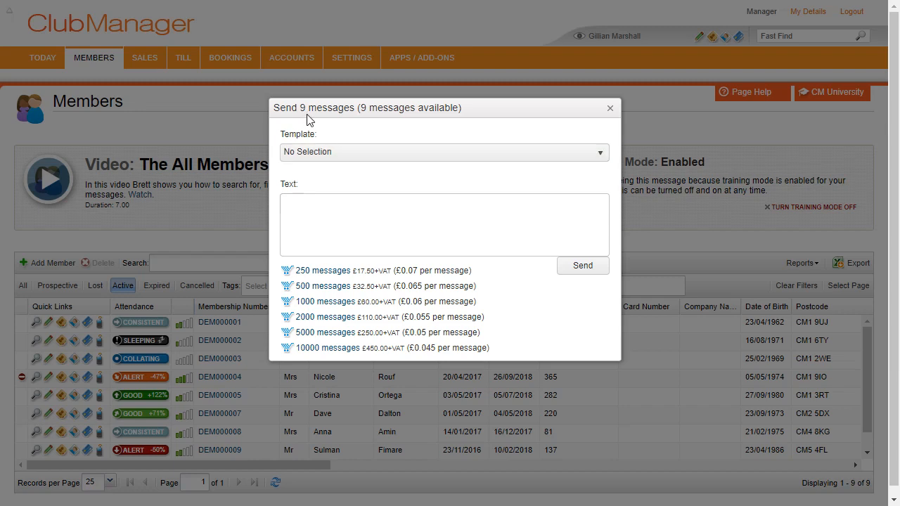
left_click(610, 109)
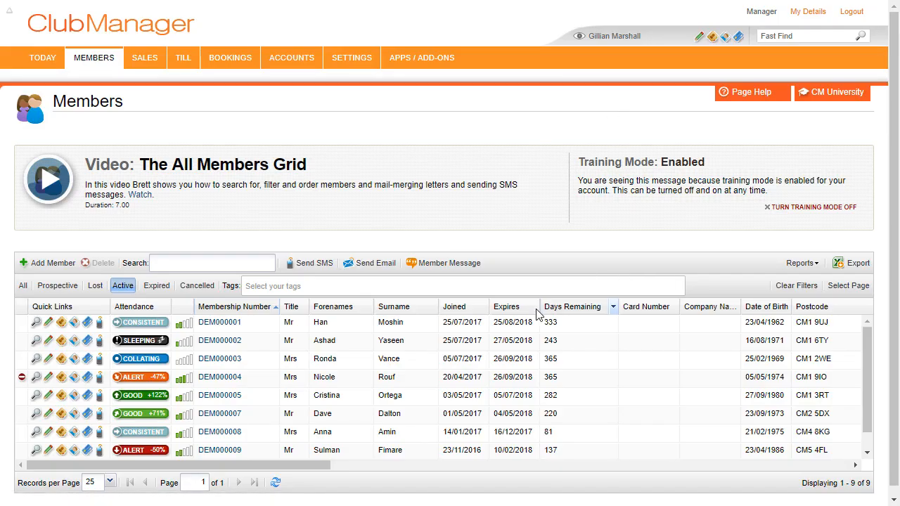
- Filter the members list by a July 2017 Joined date
left_click(485, 311)
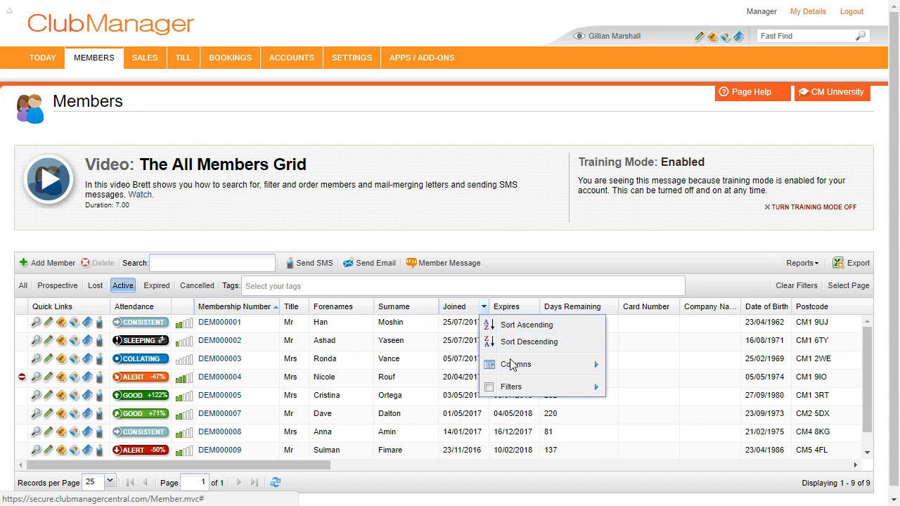
mouse_move(520, 388)
mouse_move(654, 394)
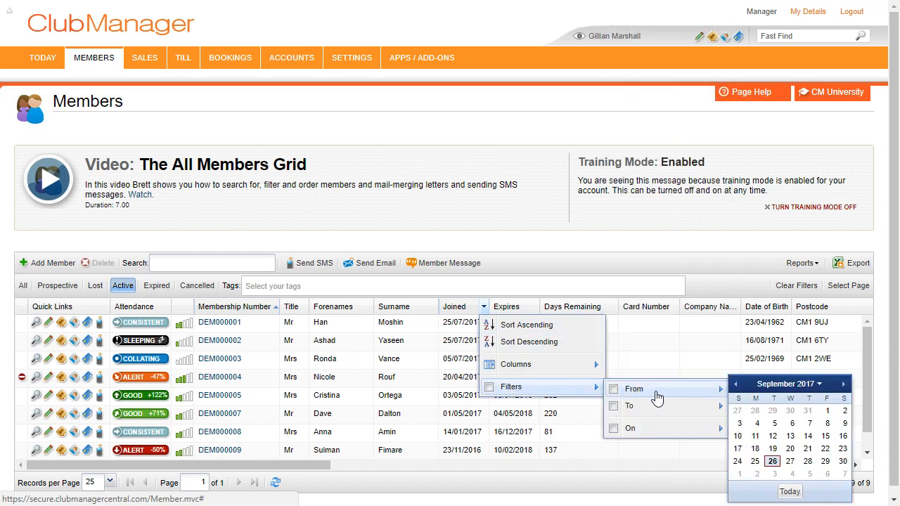
left_click(736, 385)
left_click(735, 385)
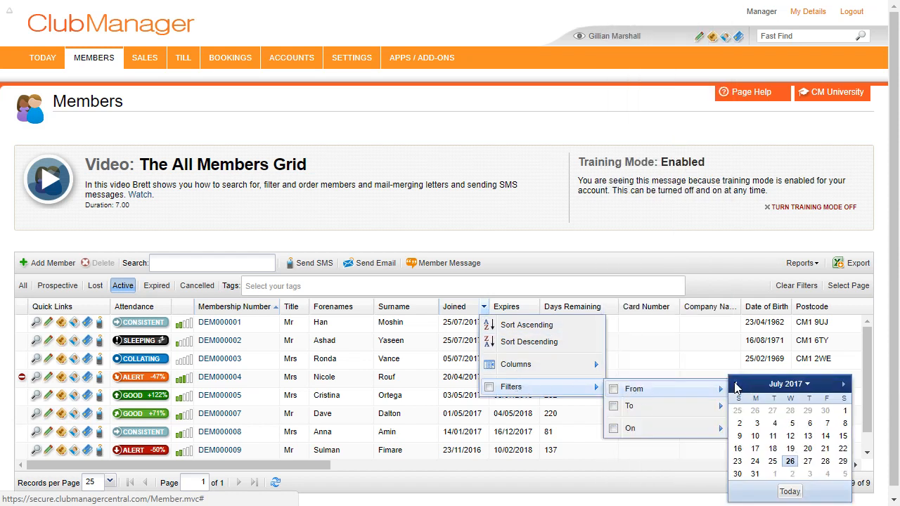
left_click(844, 410)
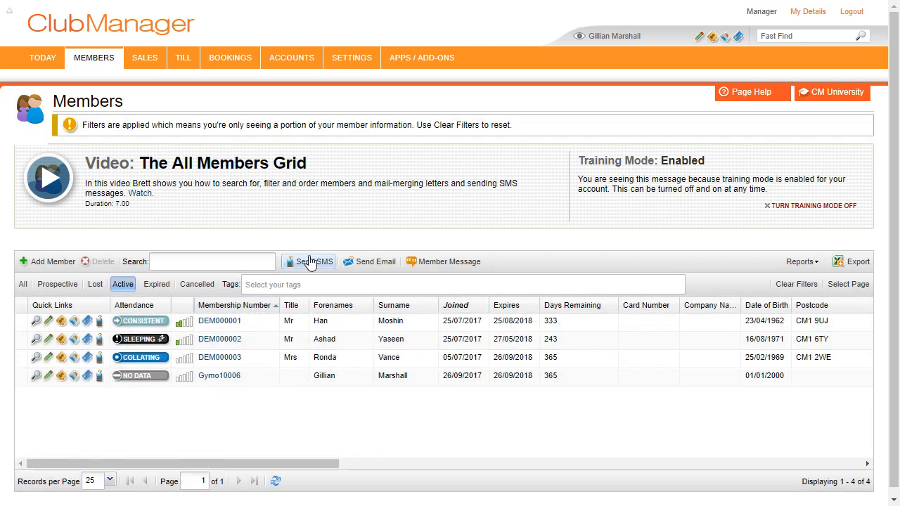
- Open and close a text message, clear all filters, and start an email to all 9 members
left_click(310, 261)
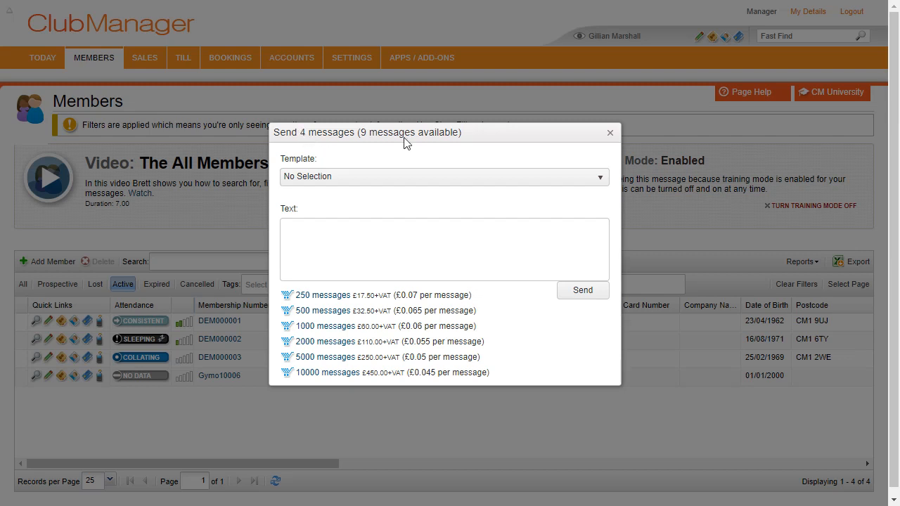
left_click(610, 134)
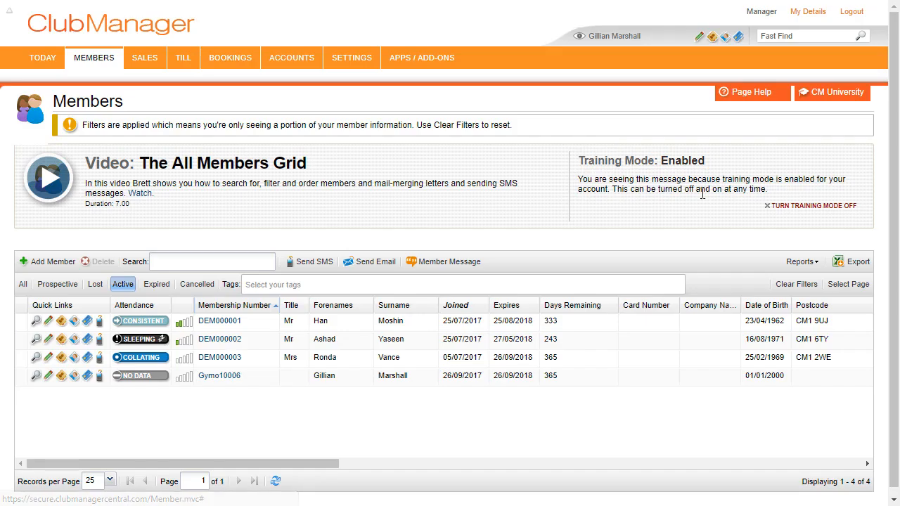
left_click(789, 291)
left_click(373, 261)
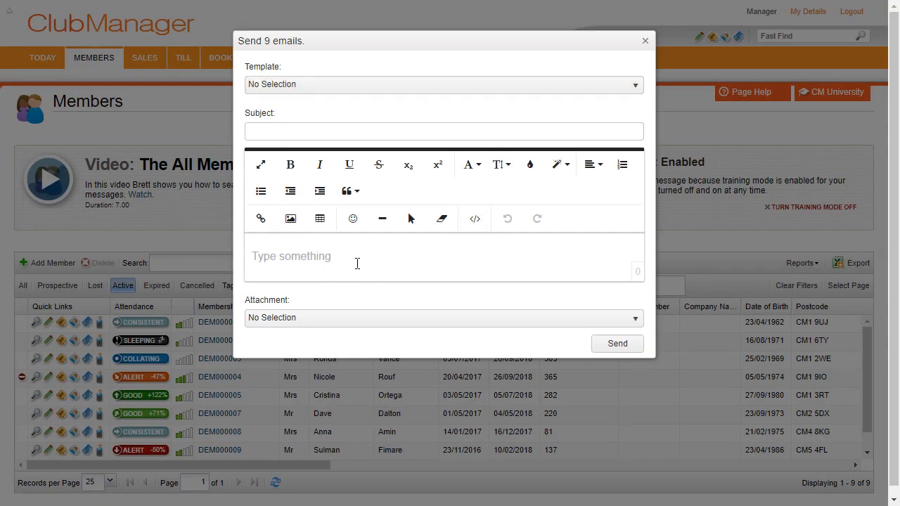
- Close the email, select four members, and open then close a text message to them
left_click(644, 41)
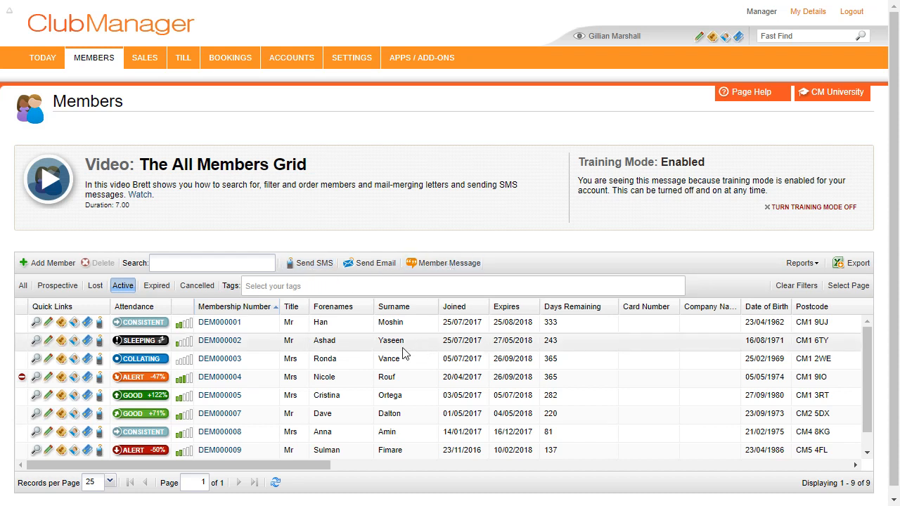
scroll(399, 369, "down", 1)
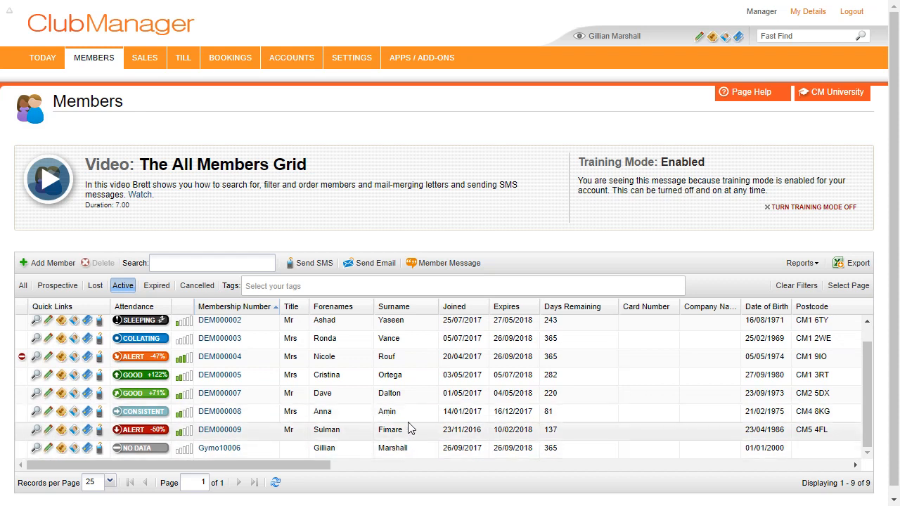
left_click(404, 451)
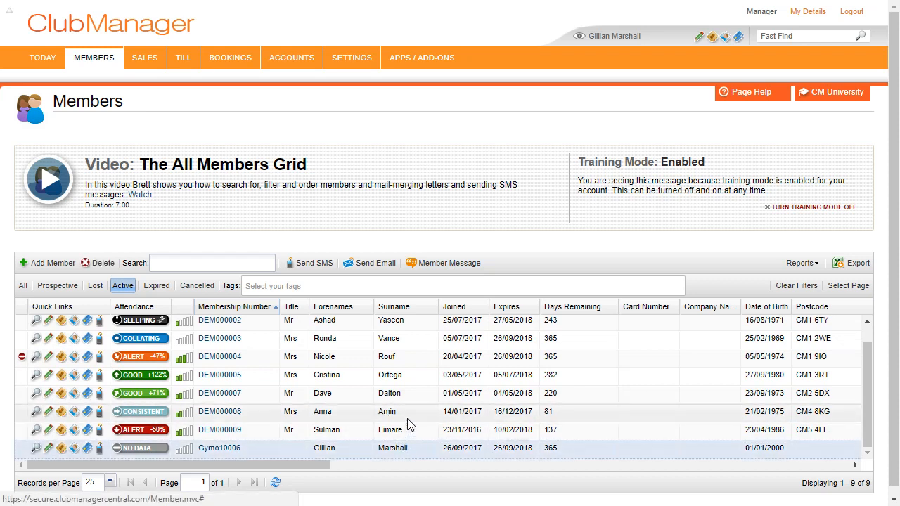
left_click(407, 415, "ctrl")
left_click(408, 398, "ctrl")
left_click(383, 380, "ctrl")
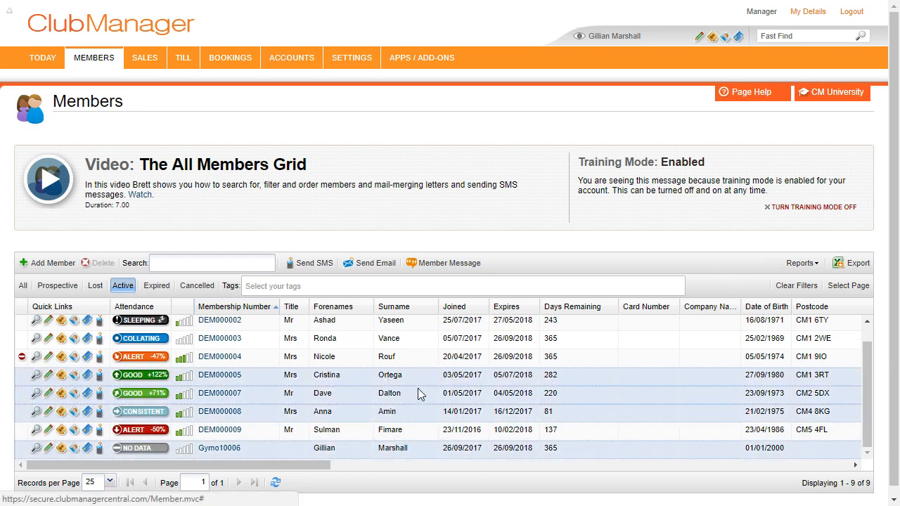
left_click(294, 262)
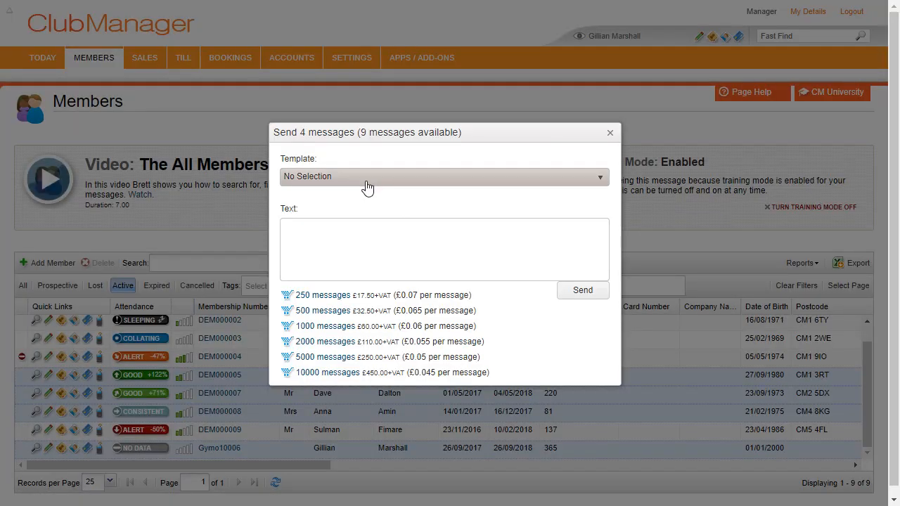
left_click(610, 134)
- Start a text message to one member reading 'Hi' plus the Member.Forenames placeholder
left_click(399, 453)
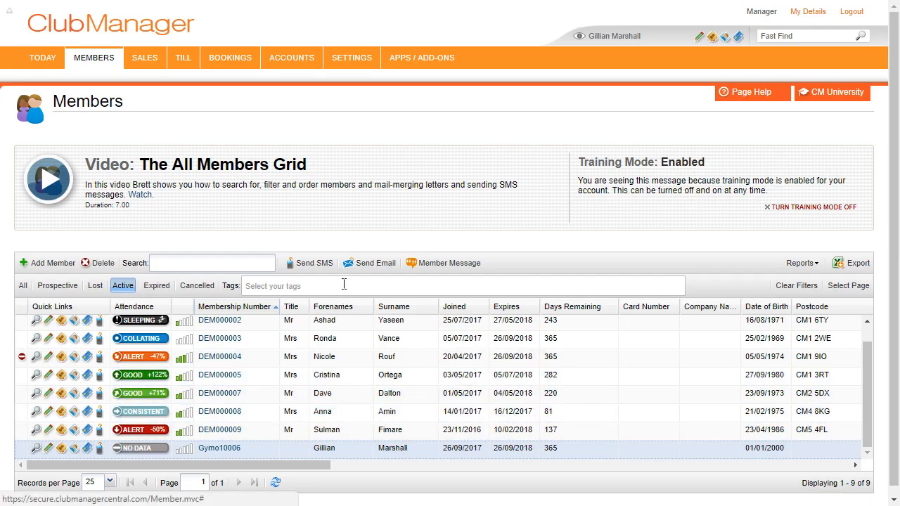
left_click(312, 262)
left_click(402, 245)
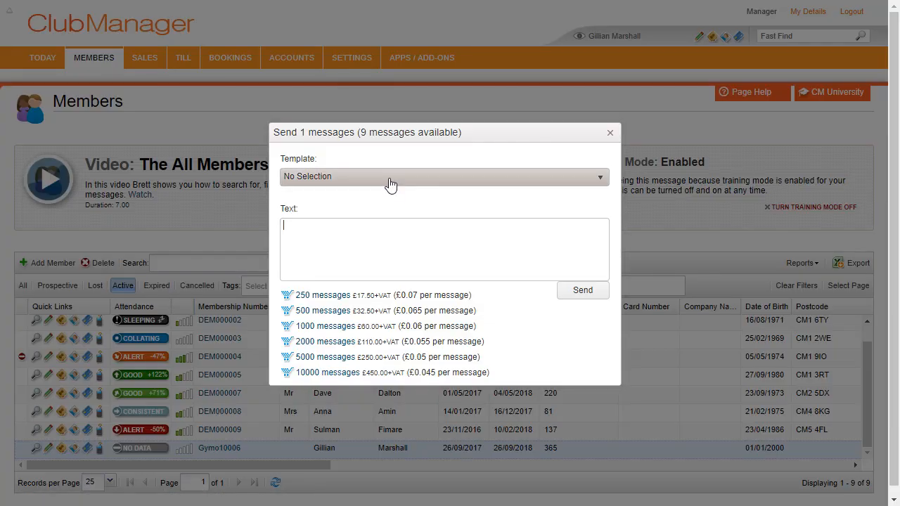
left_click(390, 179)
left_click(378, 232)
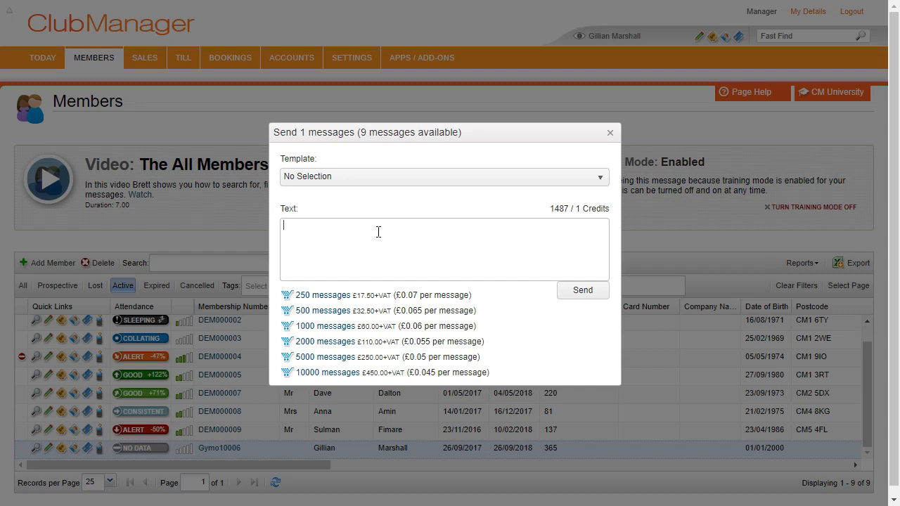
type("Hi {{Member")
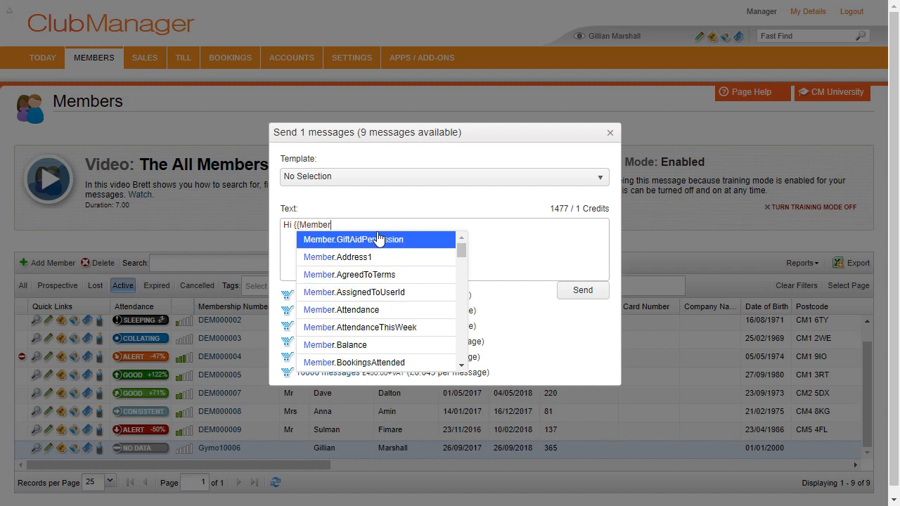
type(".Forename")
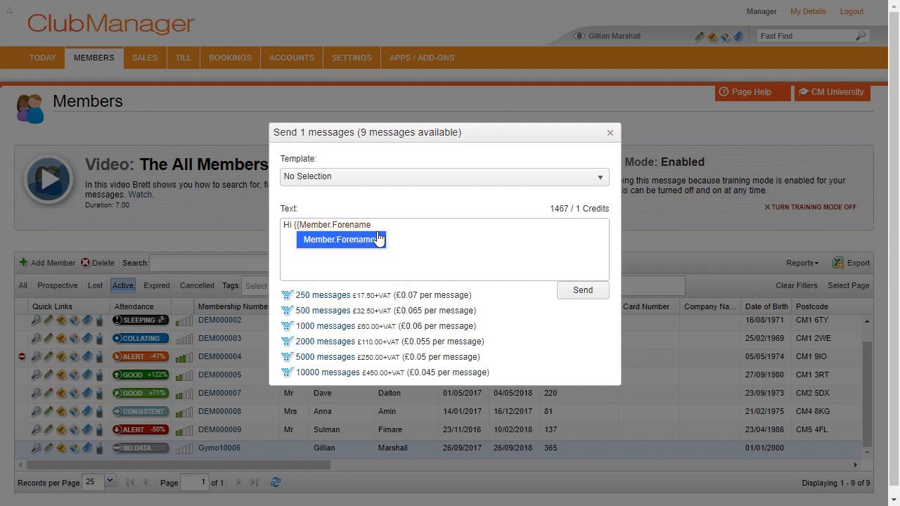
left_click(378, 239)
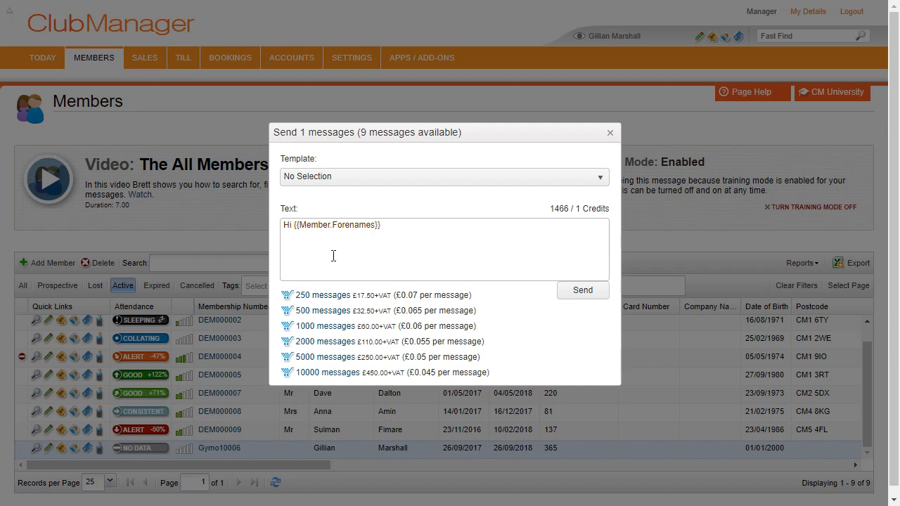
- Discard the text message and select member DEM000009, the one with the -50% alert
left_click(610, 134)
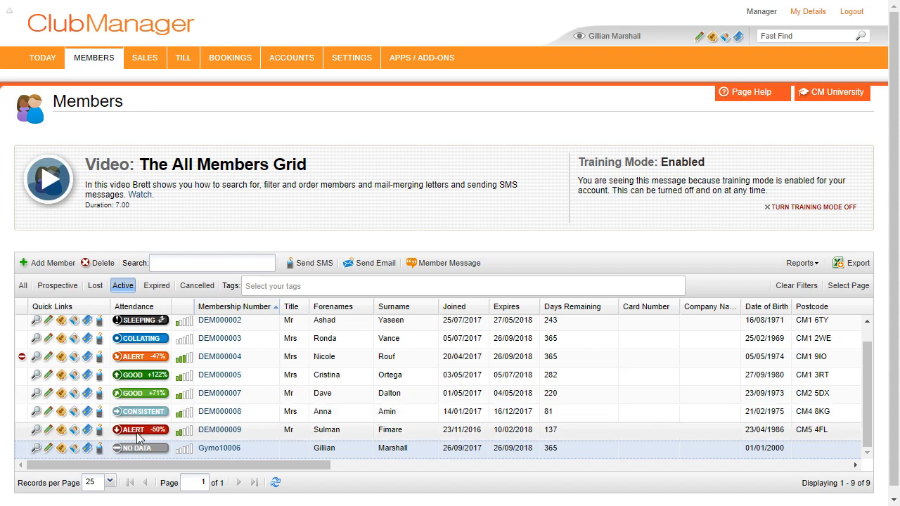
left_click(331, 433)
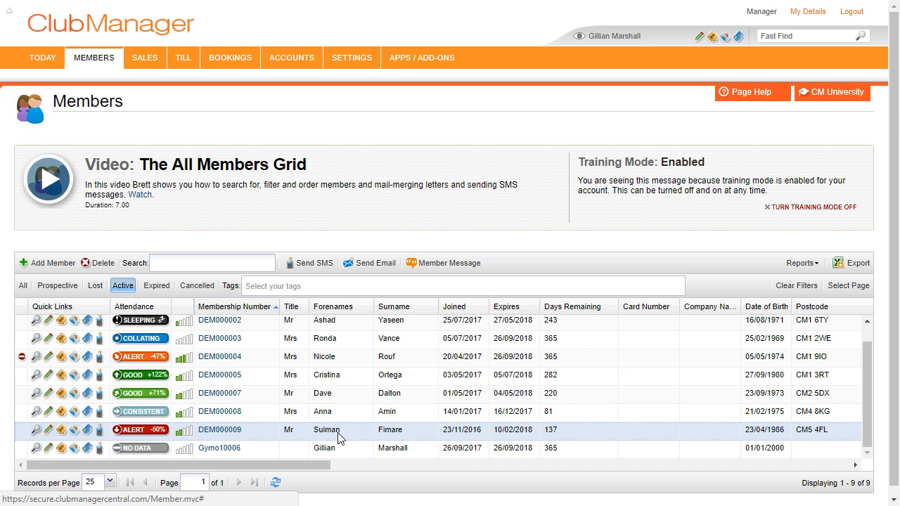
scroll(315, 404, "up", 1)
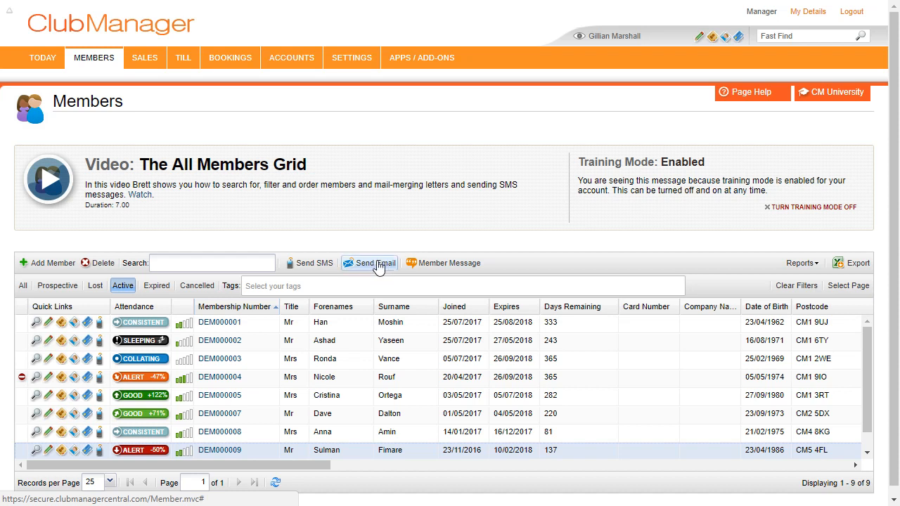
- Select several members, clear the selection, and start a Member Message to all 9 members
left_click(393, 322)
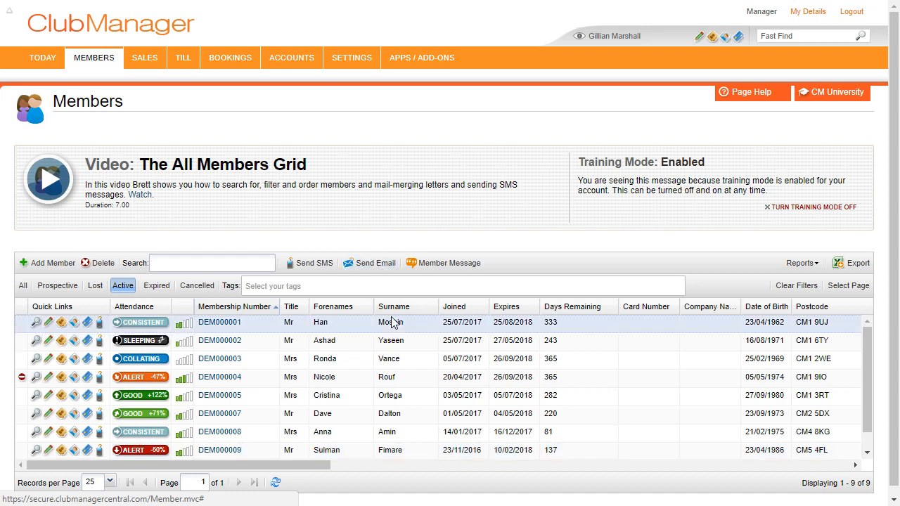
left_click(405, 370, "ctrl")
left_click(402, 381, "ctrl")
left_click(401, 396, "ctrl")
left_click(402, 416, "ctrl")
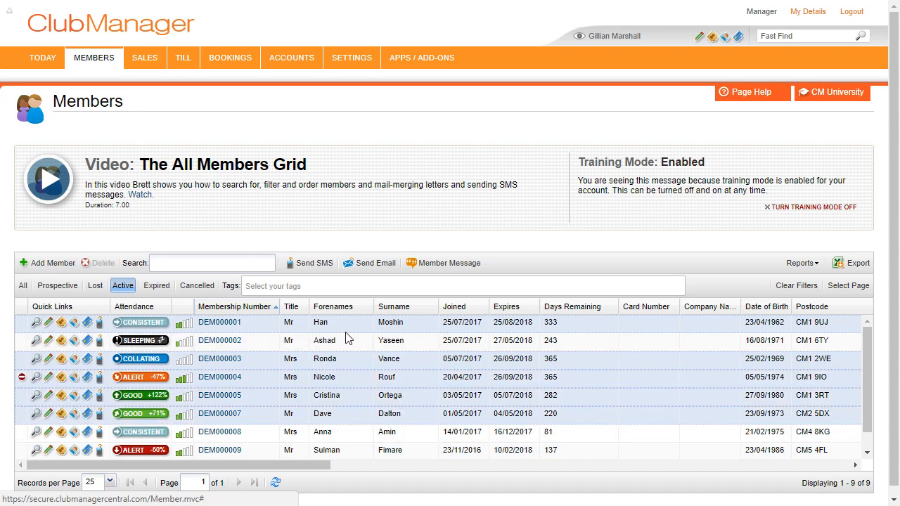
left_click(417, 361)
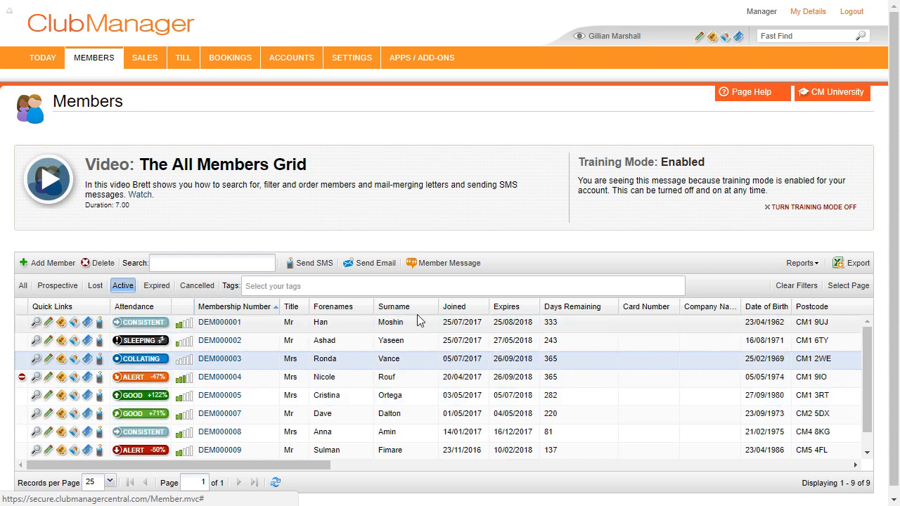
left_click(402, 362)
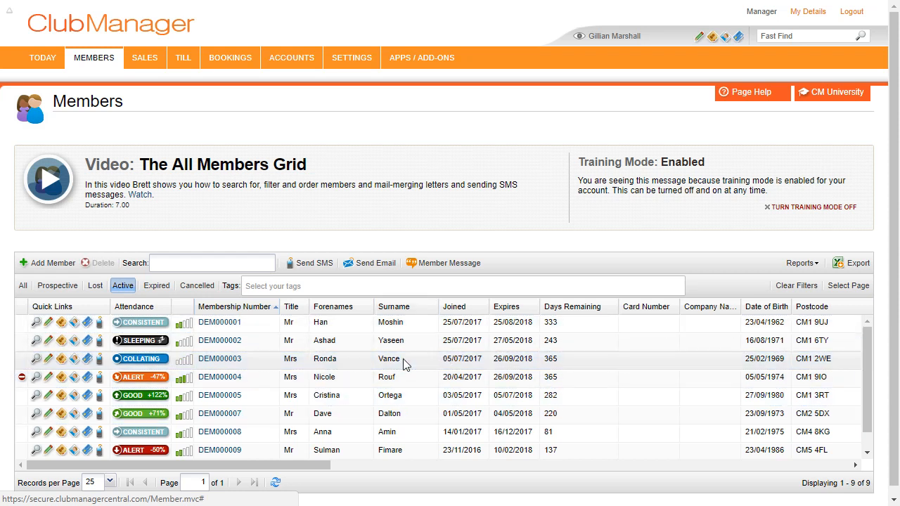
left_click(443, 271)
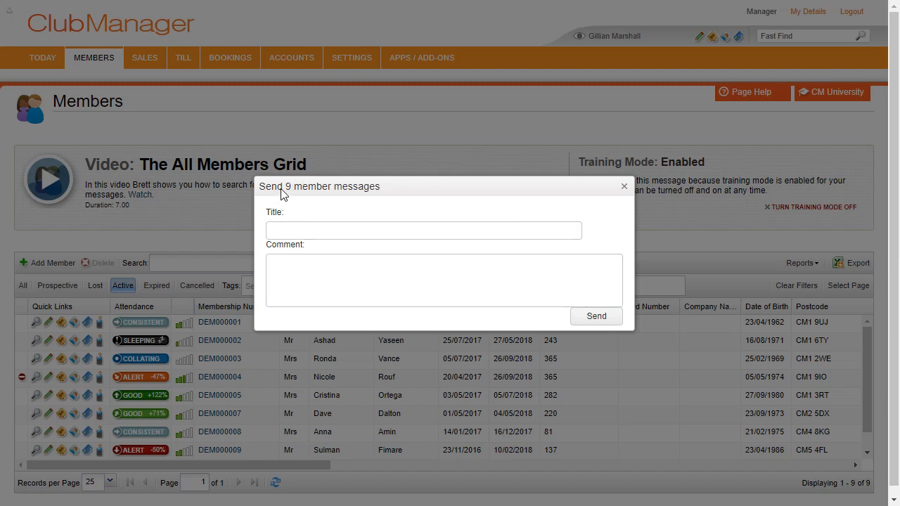
- Close the blank 'Send 9 member messages' window without sending it
left_click(319, 229)
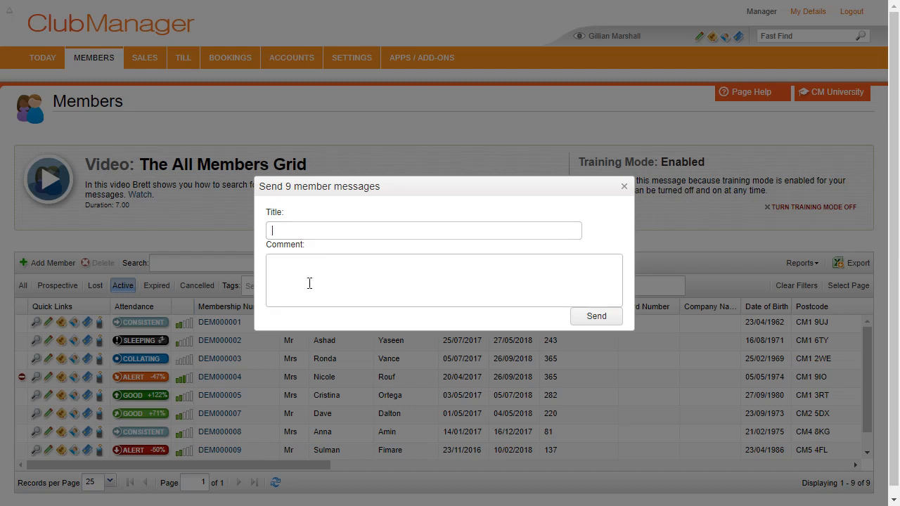
left_click(624, 186)
scroll(388, 394, "down", 1)
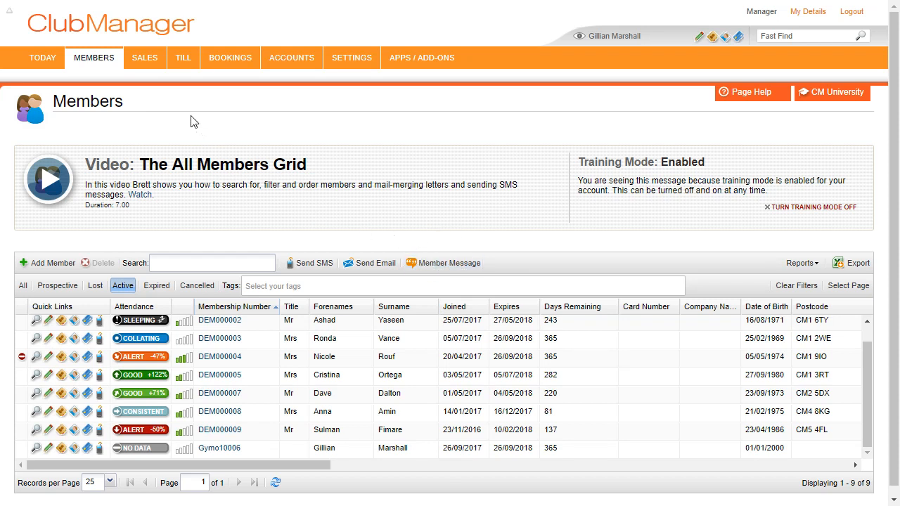
mouse_move(188, 67)
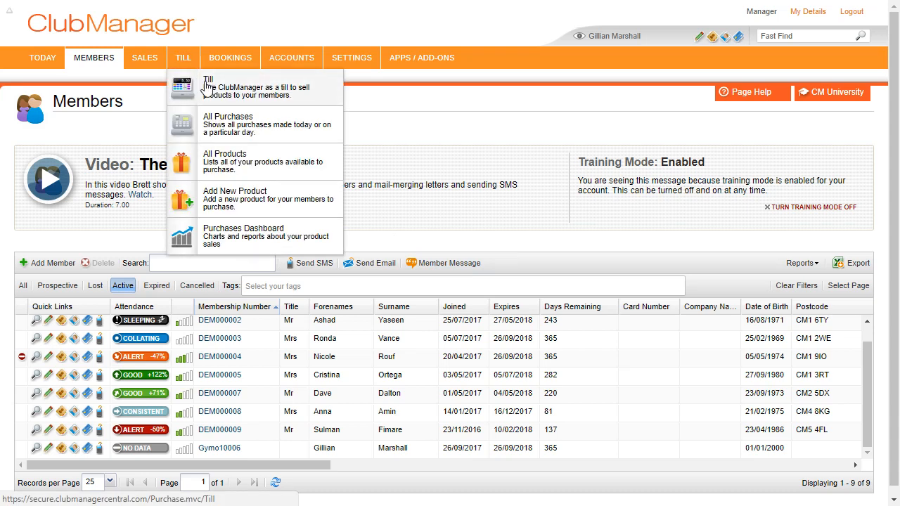
- Sell an Energy Bar and a T Shirt to the looked-up member on the Till, paid in cash
left_click(206, 86)
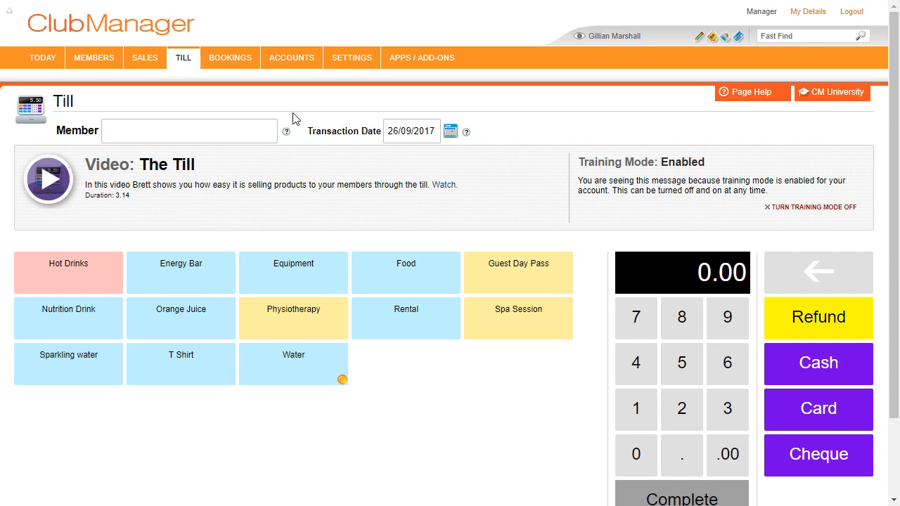
left_click(229, 134)
type("gilli")
left_click(201, 154)
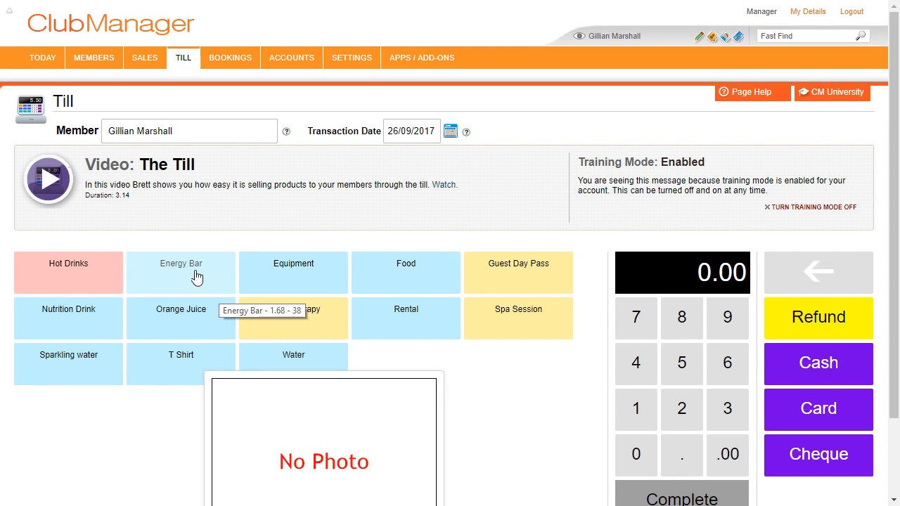
left_click(218, 266)
left_click(191, 359)
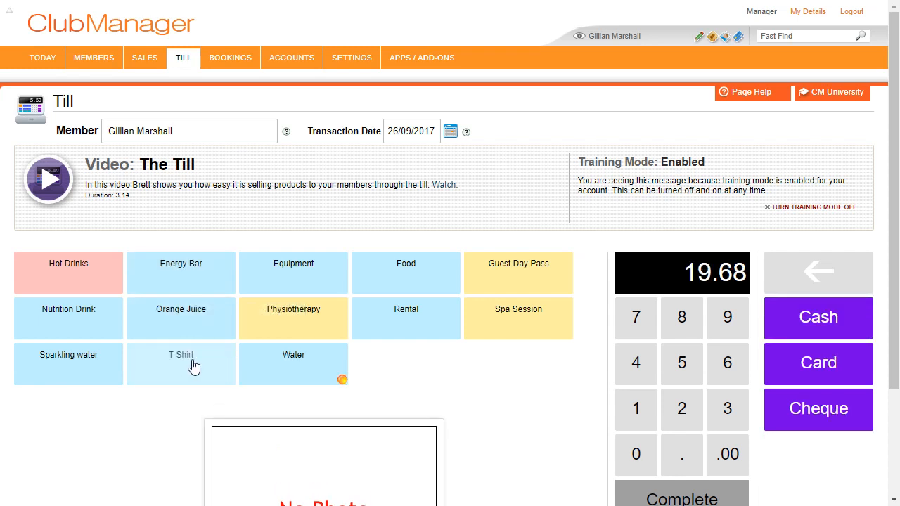
left_click(786, 333)
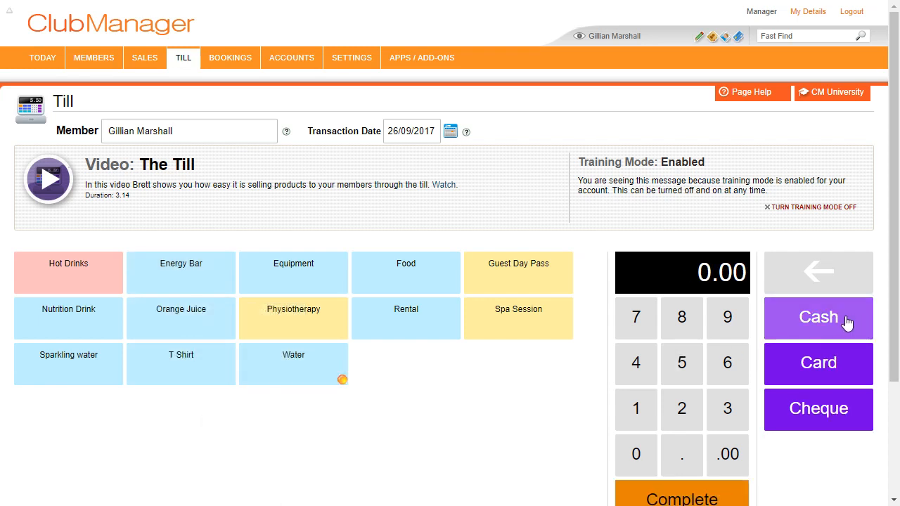
left_click(691, 498)
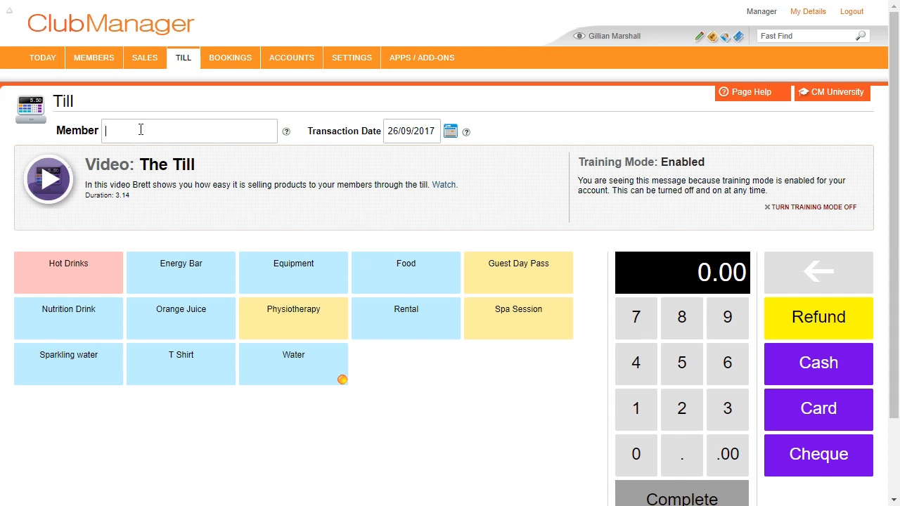
- Ring up a Food item and a Rental as a cash sale and complete it
left_click(386, 271)
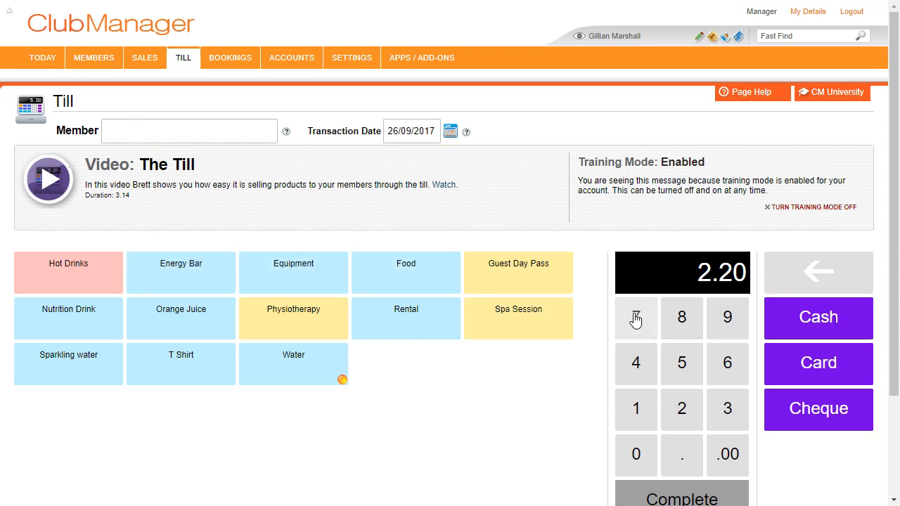
left_click(434, 313)
left_click(830, 342)
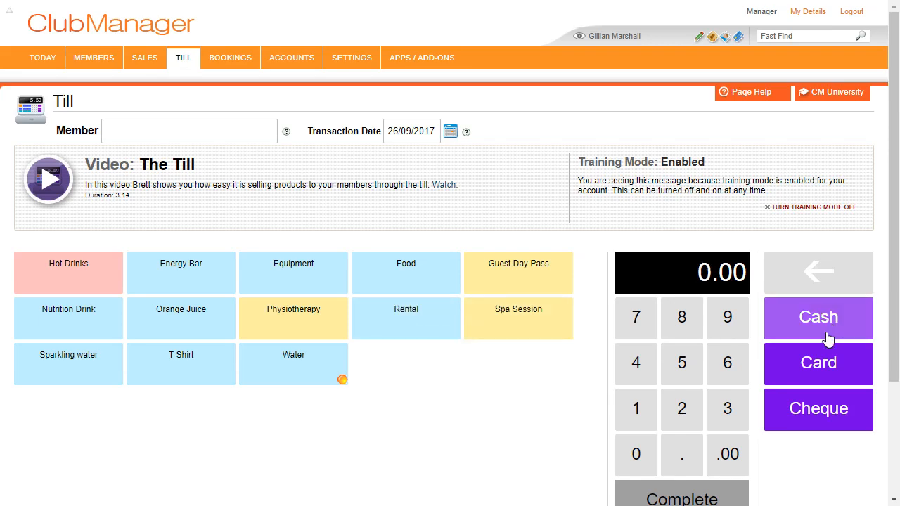
left_click(706, 486)
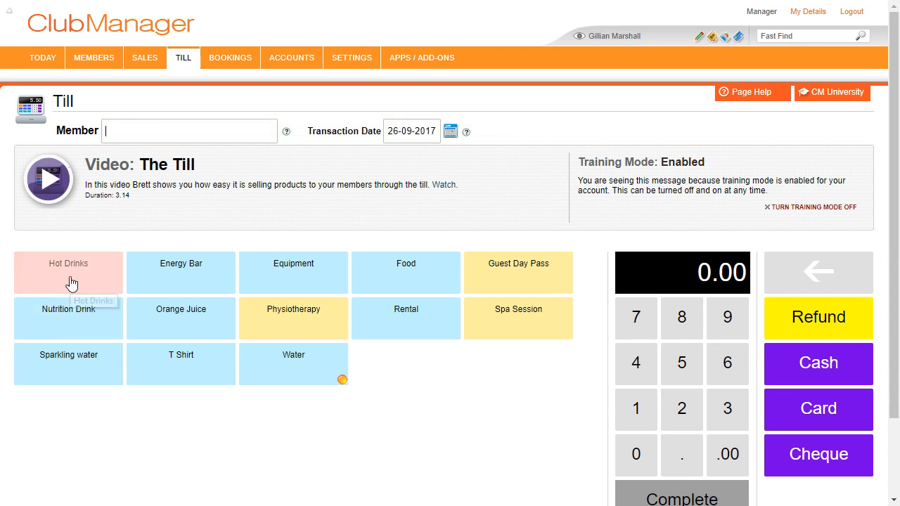
- Browse the Hot Drinks subcategory, then return to the full product grid
left_click(92, 283)
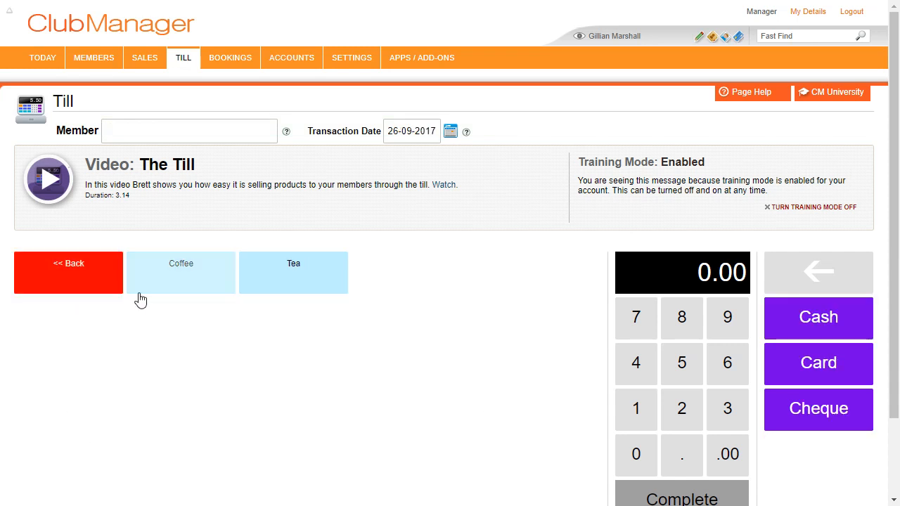
left_click(72, 286)
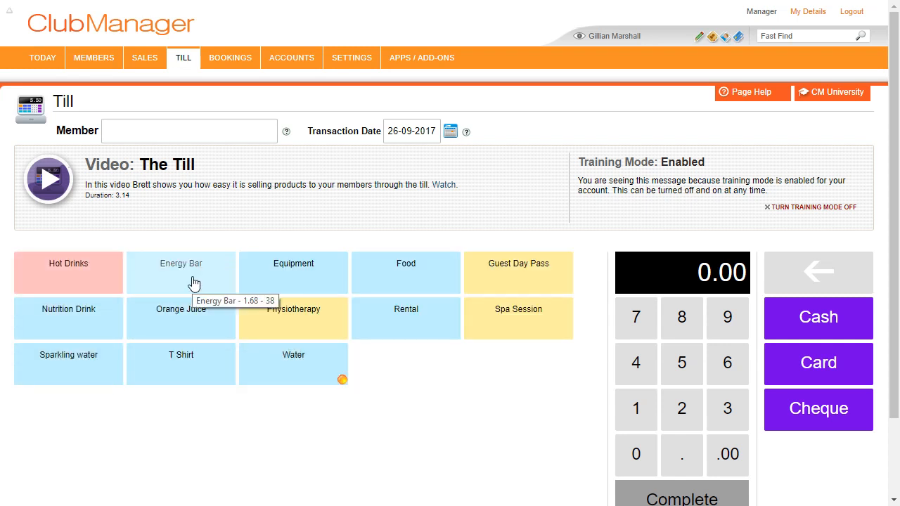
mouse_move(193, 59)
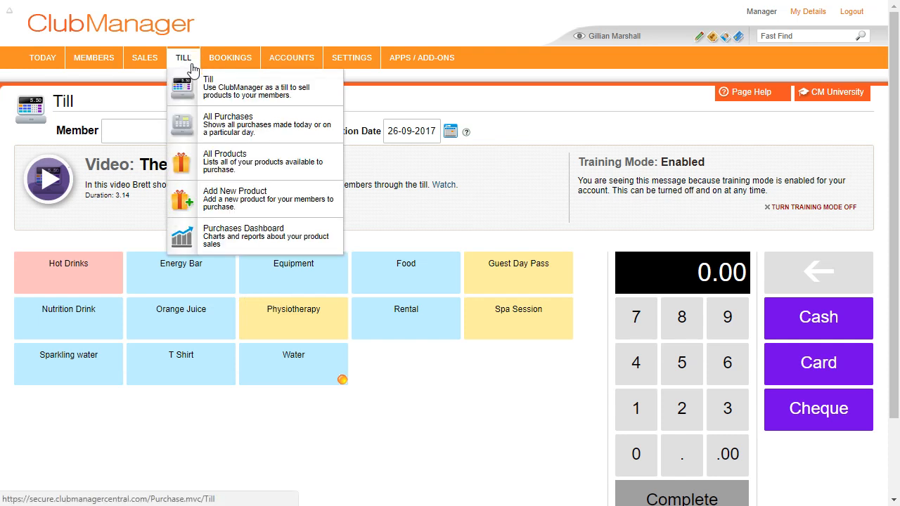
left_click(208, 162)
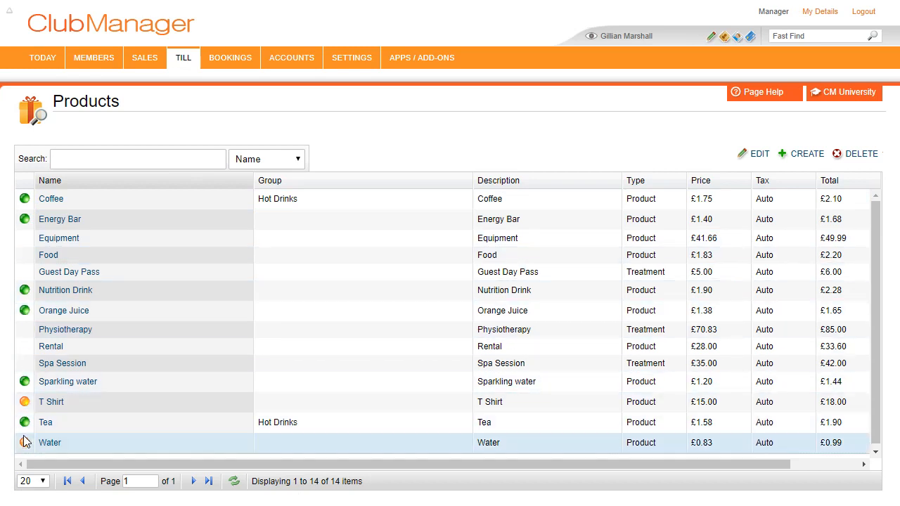
mouse_move(184, 57)
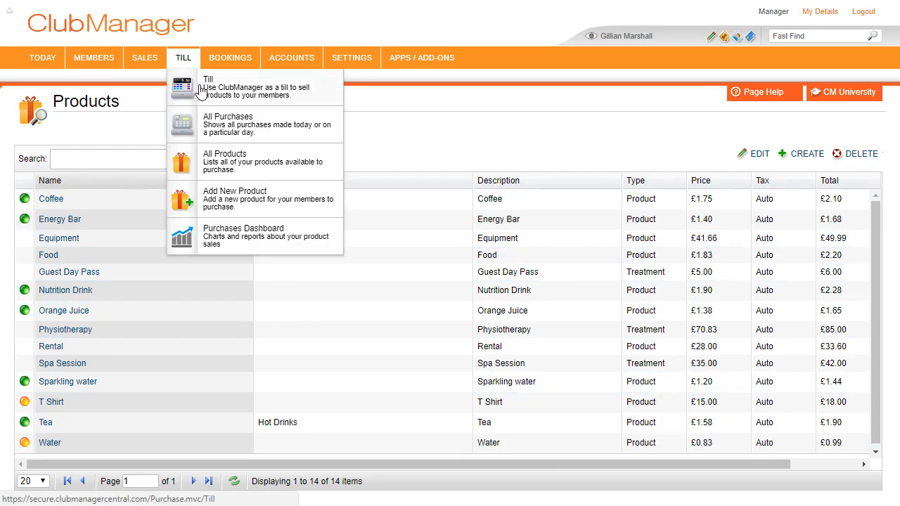
left_click(201, 89)
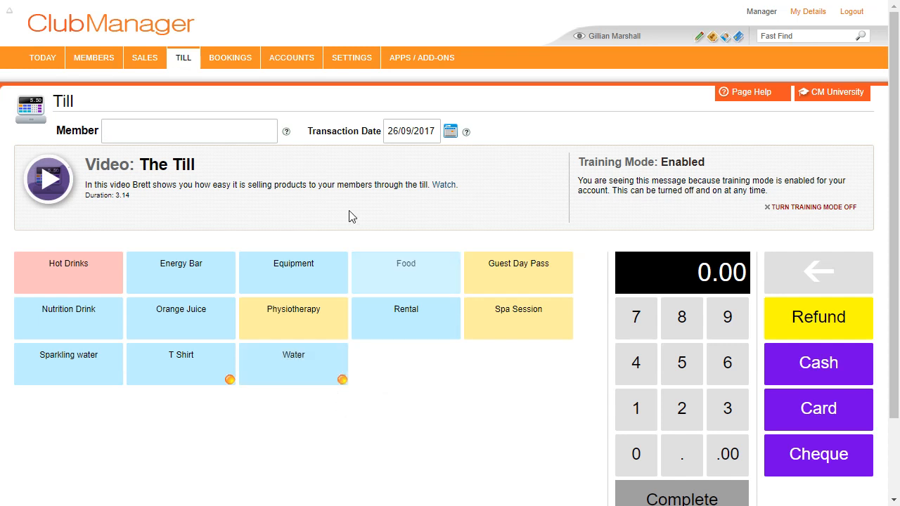
mouse_move(237, 69)
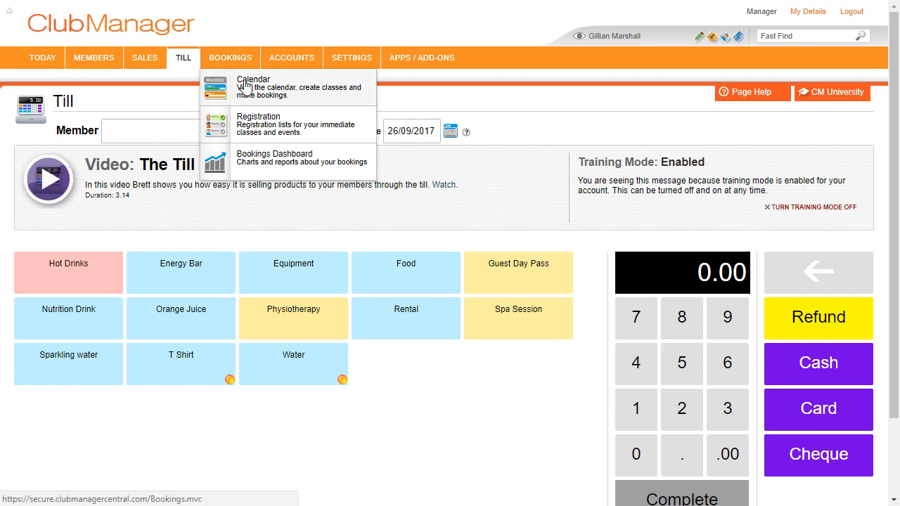
- Create a booking titled 'Spinning' on Thursday 7 September 2017 in the bookings calendar
left_click(245, 85)
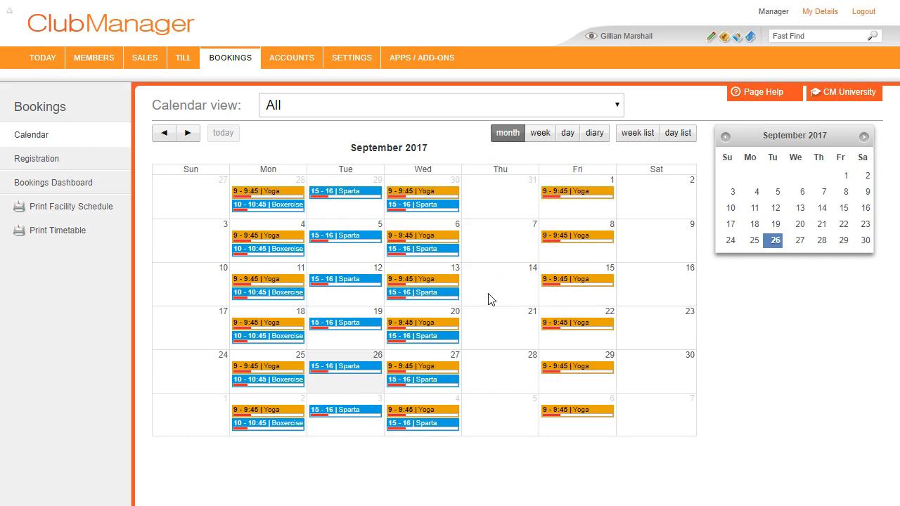
left_click(512, 248)
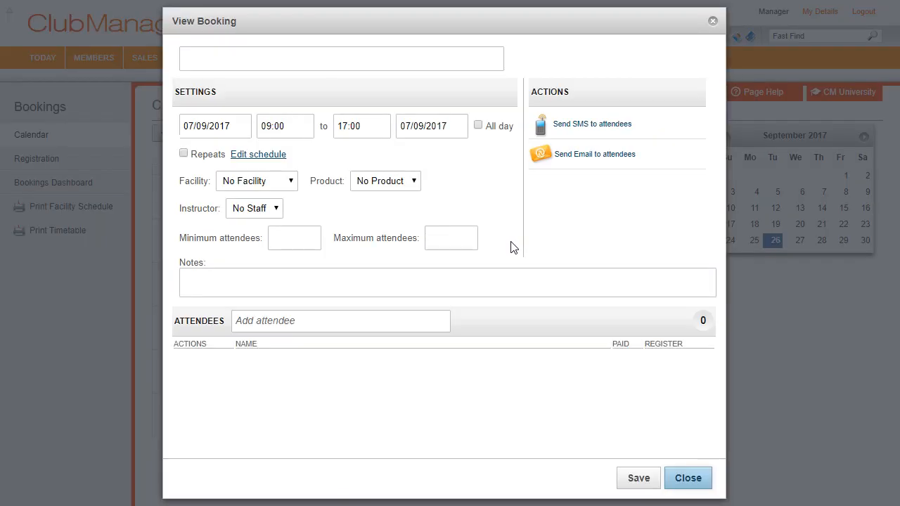
left_click(293, 66)
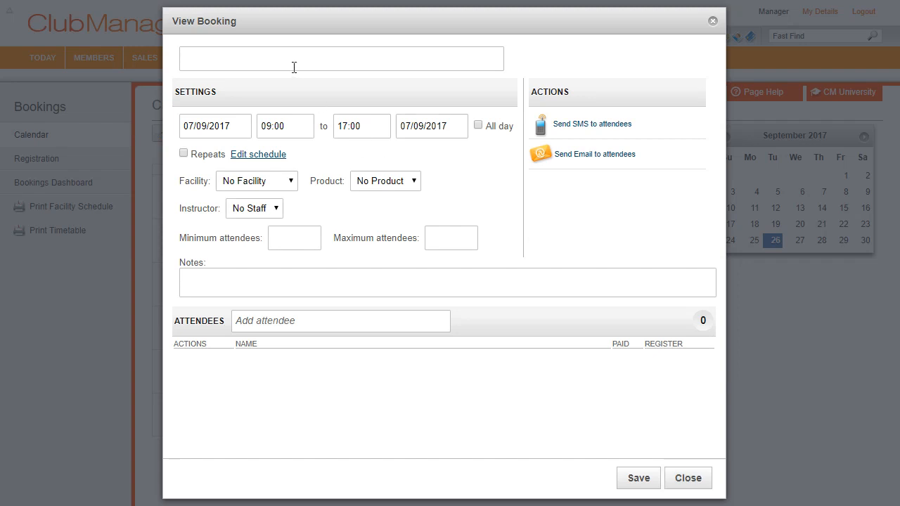
type("Spinning")
- Set the Spinning booking to run 13:00–13:45 and turn on its repeat schedule
left_click(271, 132)
scroll(287, 199, "down", 3)
scroll(286, 200, "down", 7)
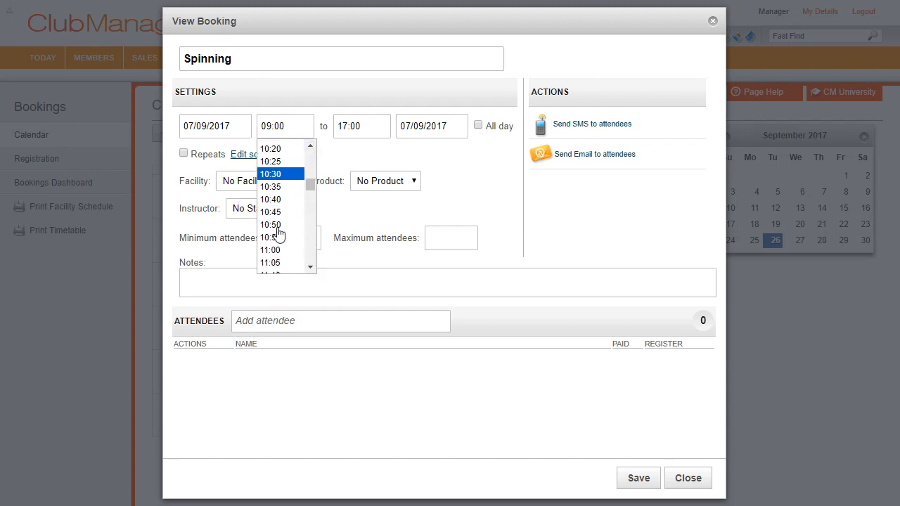
scroll(282, 180, "up", 1)
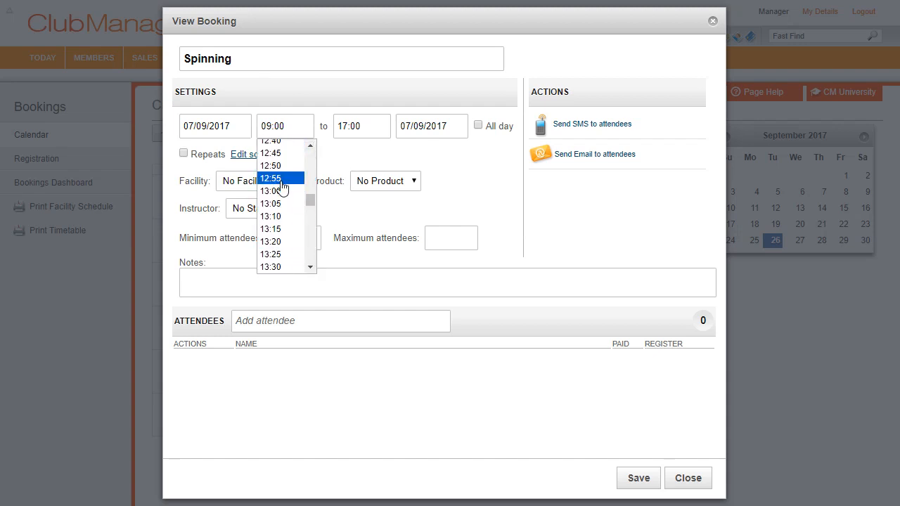
left_click(283, 188)
left_click(358, 130)
scroll(364, 205, "down", 1)
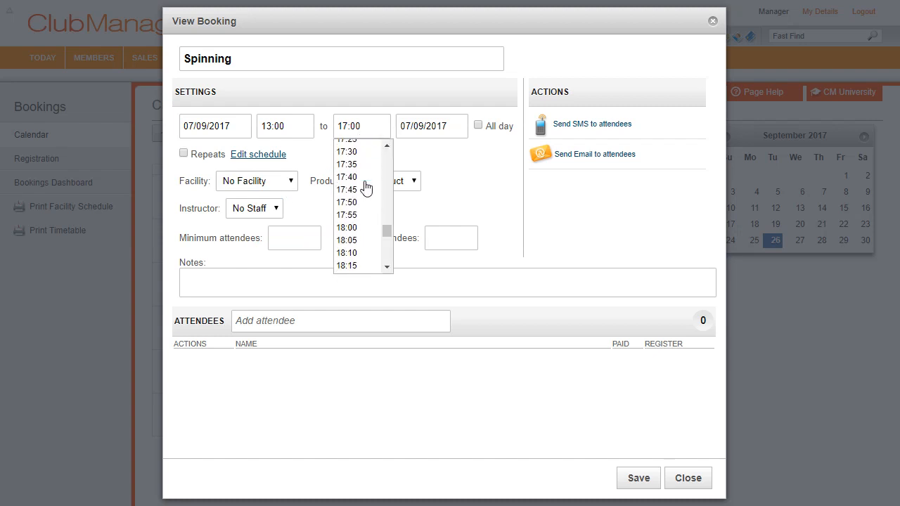
scroll(363, 204, "up", 8)
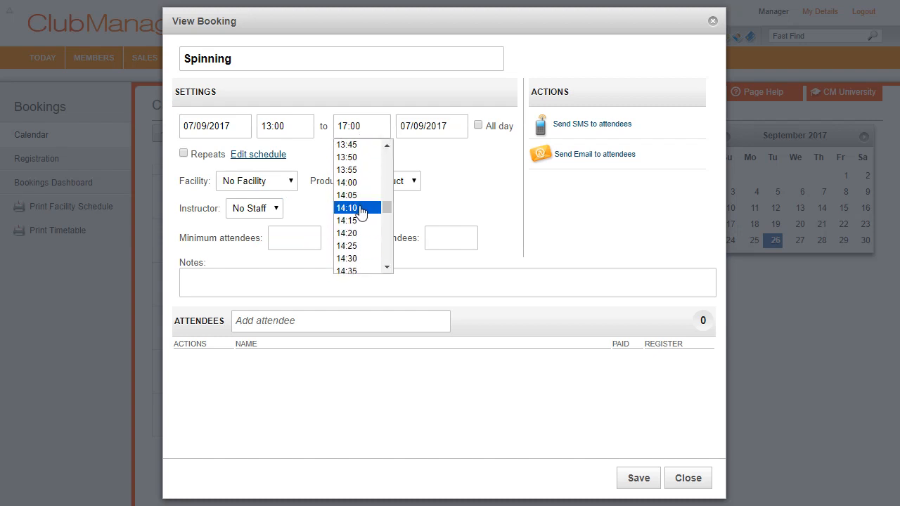
left_click(349, 145)
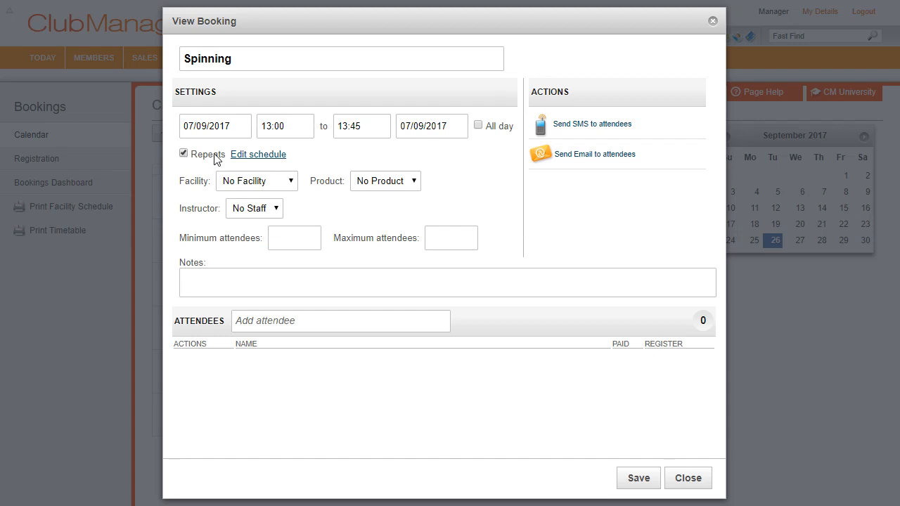
left_click(260, 154)
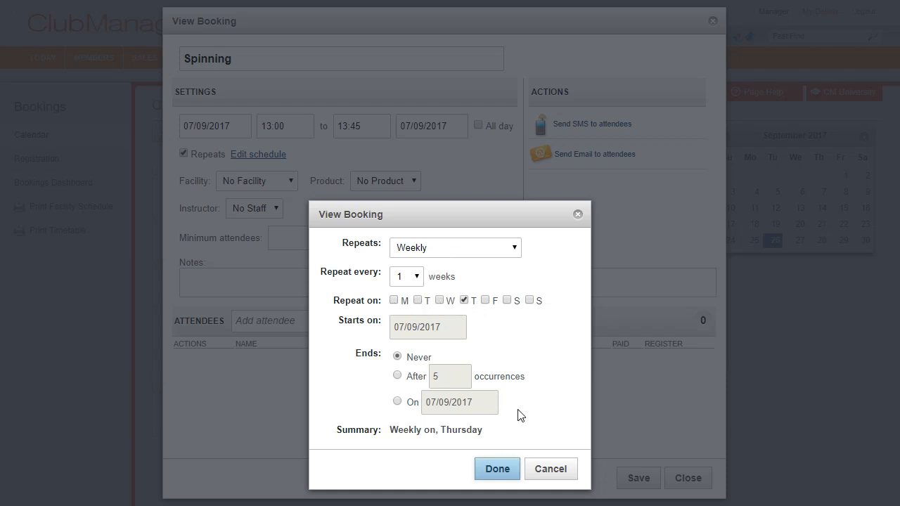
- Accept the weekly Thursday repeat and hold the class in Class Room 2, with no product linked
left_click(503, 471)
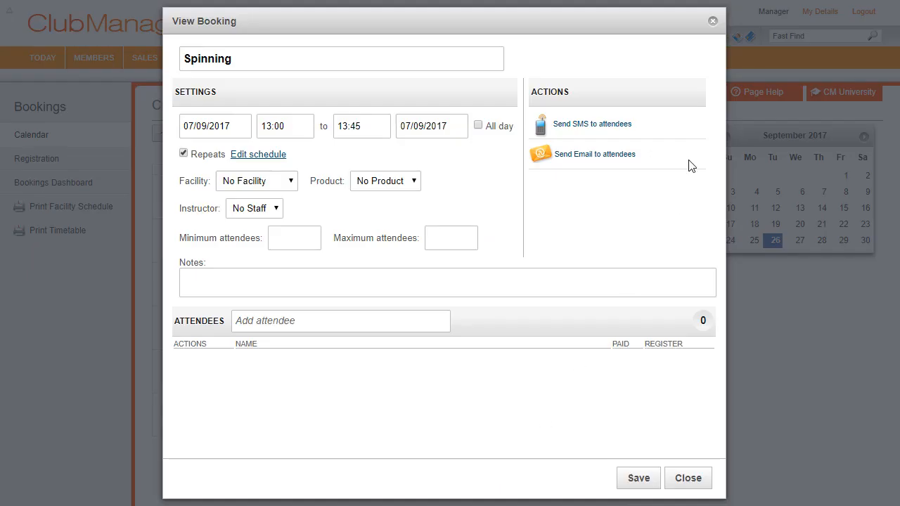
left_click(251, 183)
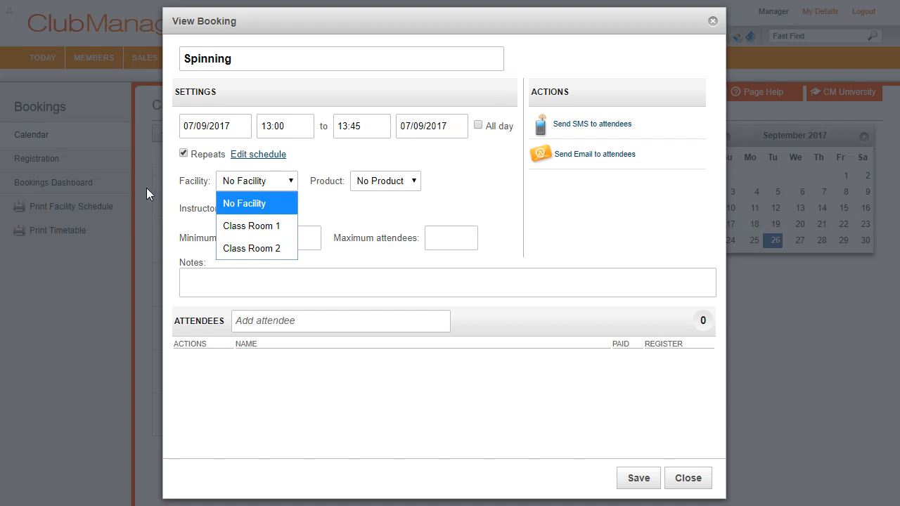
left_click(267, 247)
left_click(392, 183)
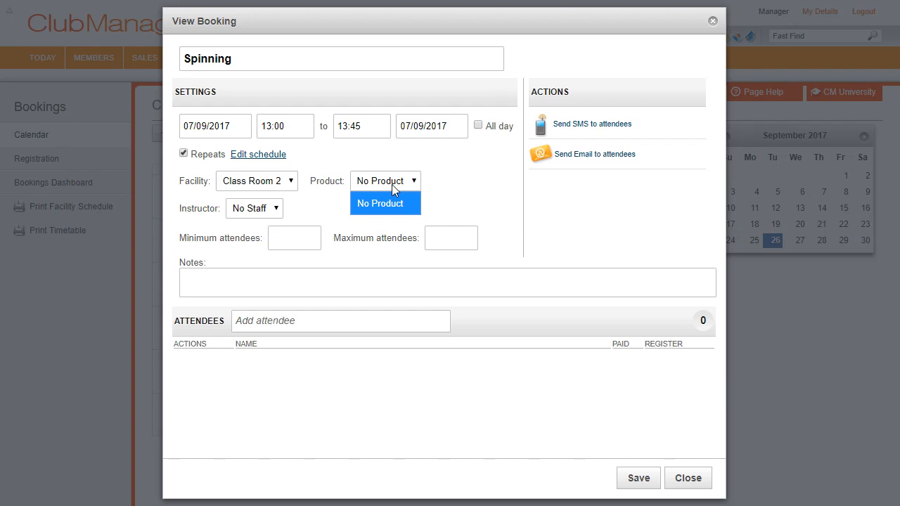
left_click(503, 218)
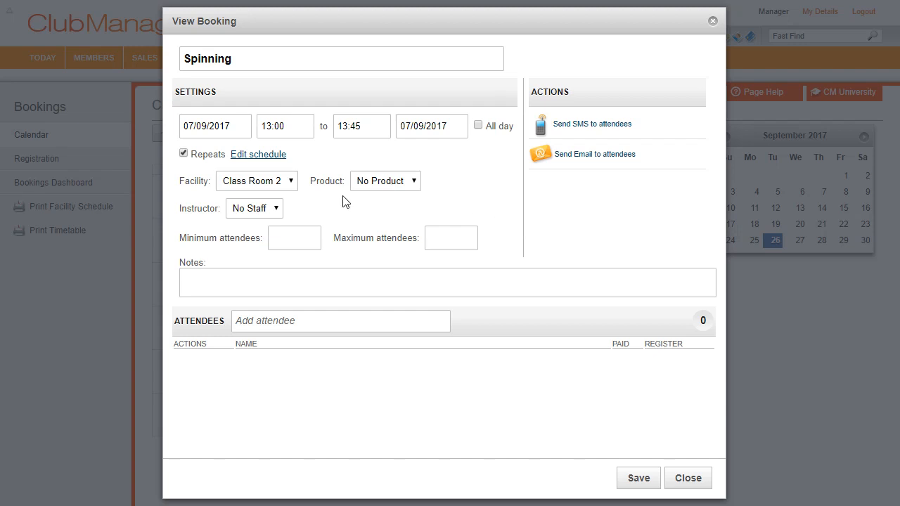
- With no instructor, set attendees to minimum 5 and maximum 20, then save and close the booking
left_click(249, 209)
left_click(318, 227)
type("5")
left_click(460, 236)
type("20")
left_click(642, 482)
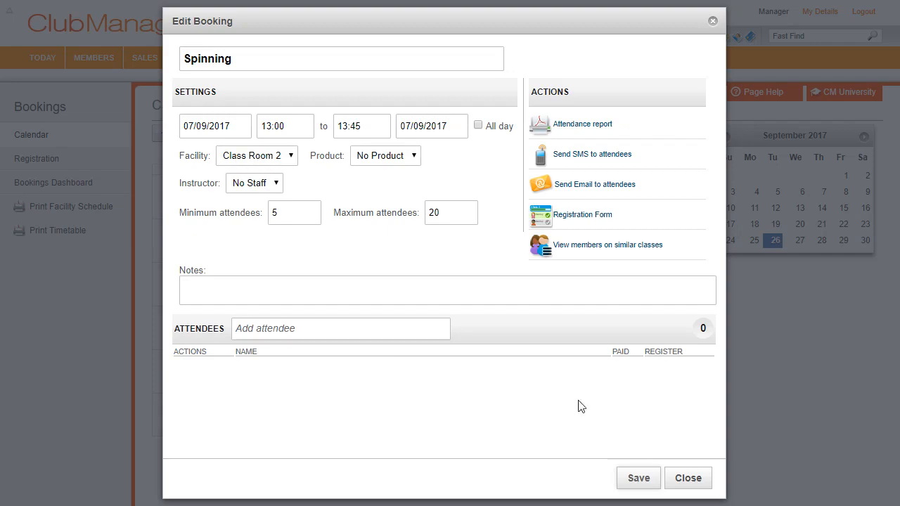
left_click(685, 478)
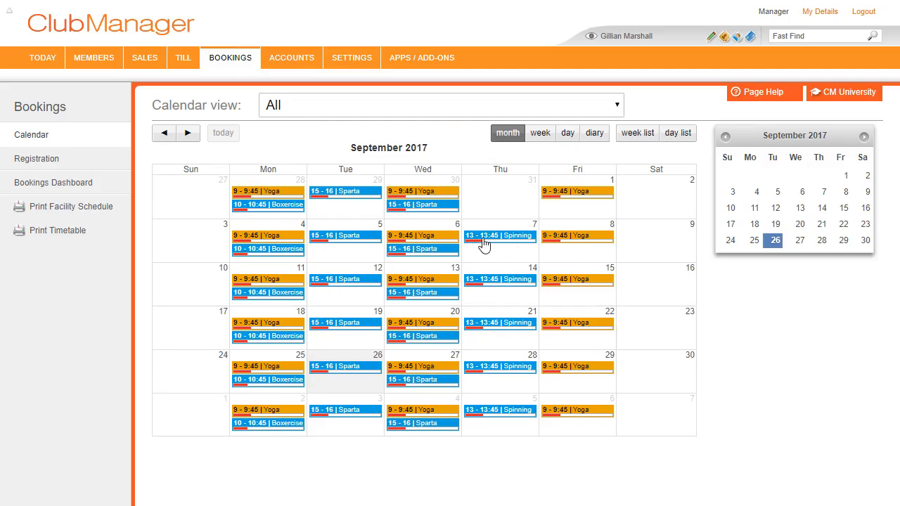
- Switch the calendar's room filter from Class Room 2 to All, then open the Thursday 7 September Spinning booking
left_click(478, 105)
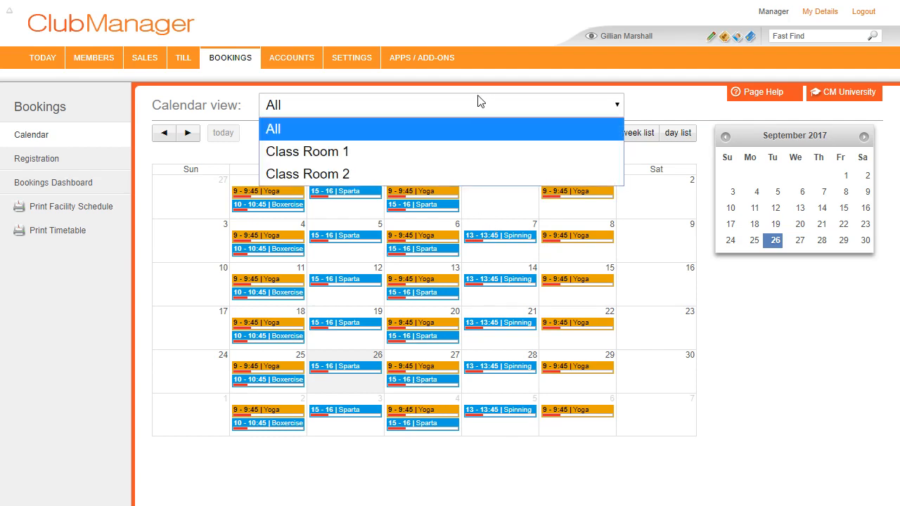
left_click(412, 173)
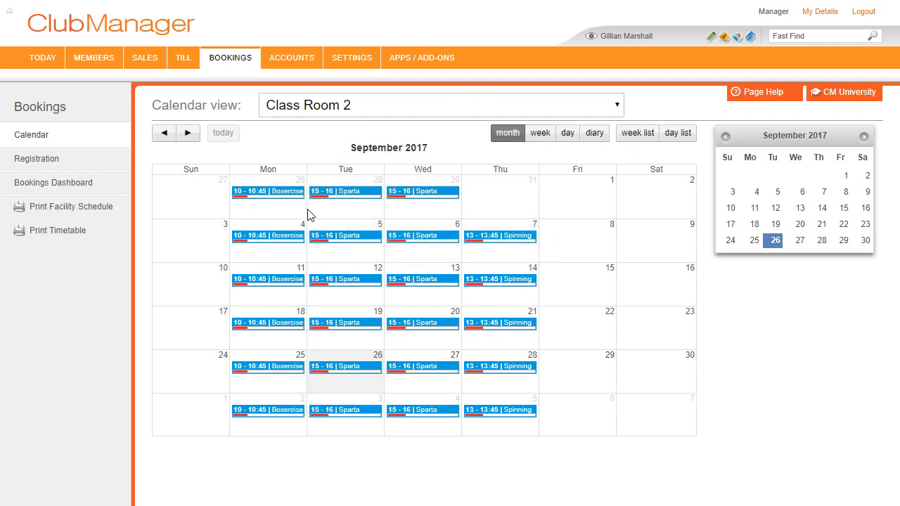
left_click(499, 105)
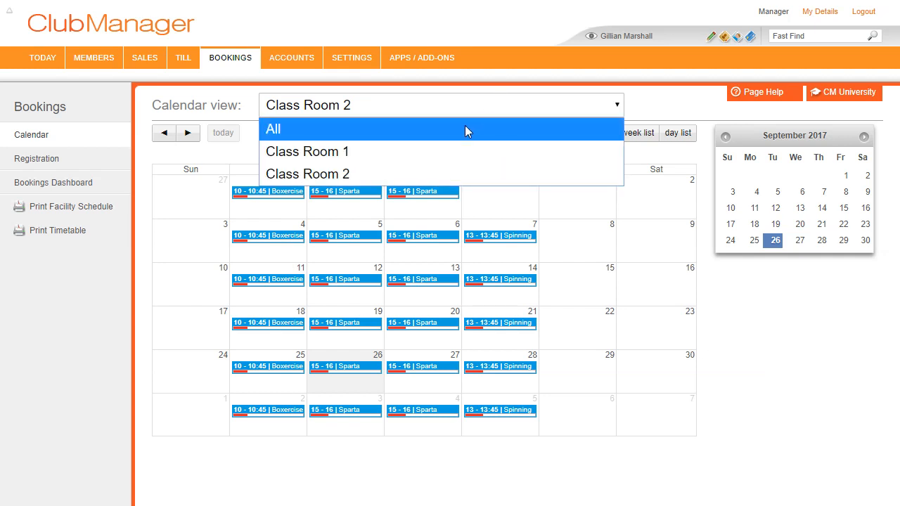
left_click(464, 127)
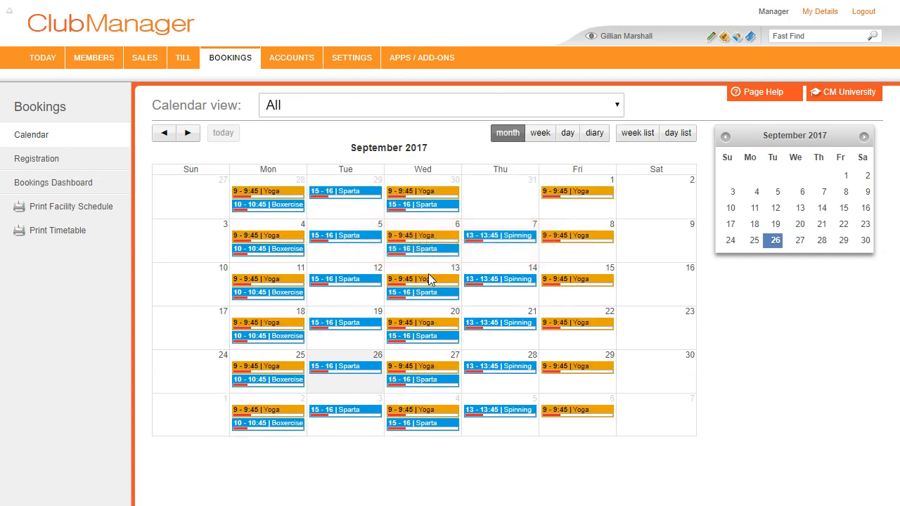
left_click(494, 237)
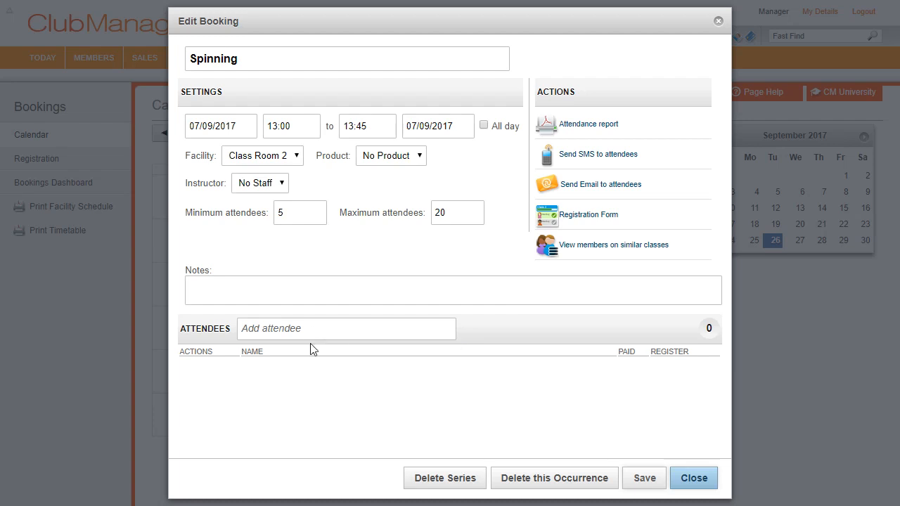
- Add five members as attendees by typing part of each name and picking the suggestion
left_click(311, 331)
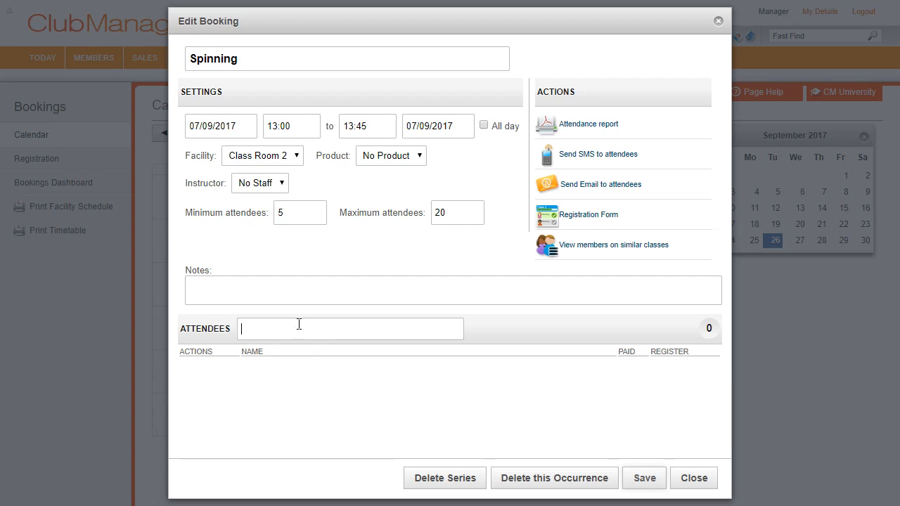
type("nna")
left_click(293, 349)
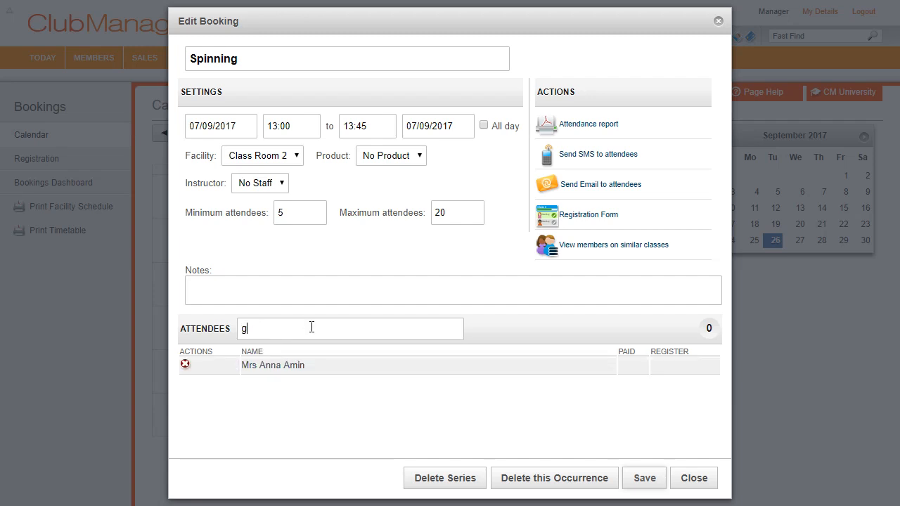
type("gilli")
left_click(300, 348)
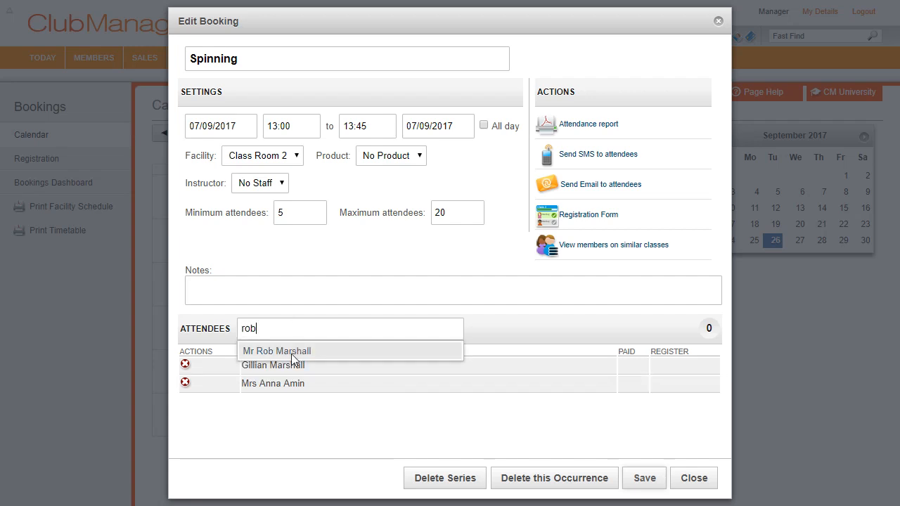
left_click(293, 348)
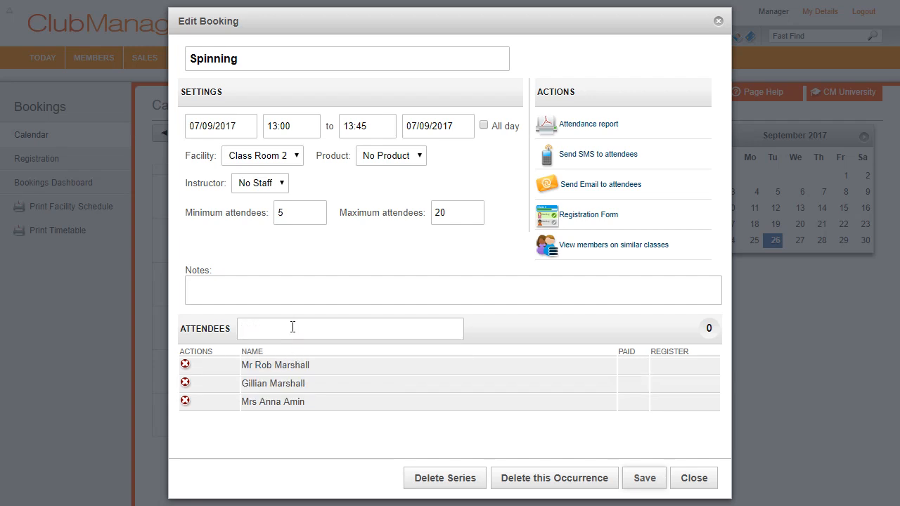
type("han")
left_click(292, 349)
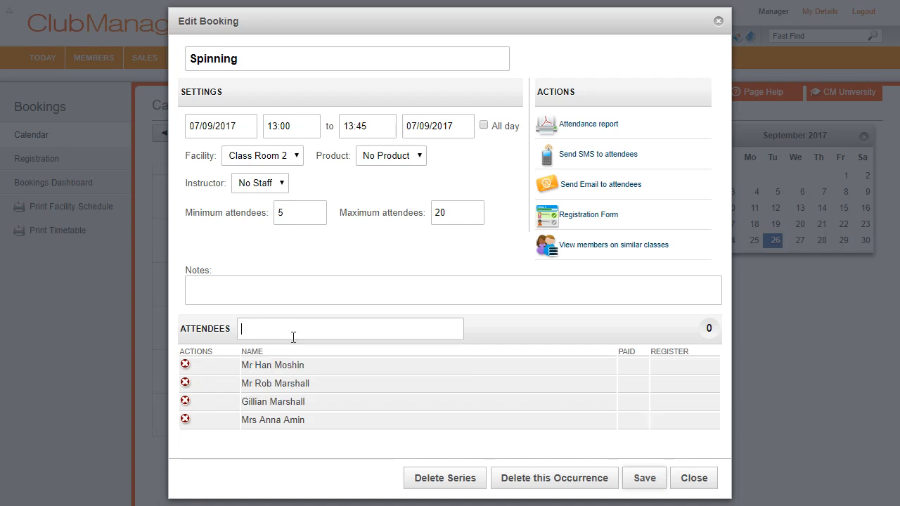
type("joh")
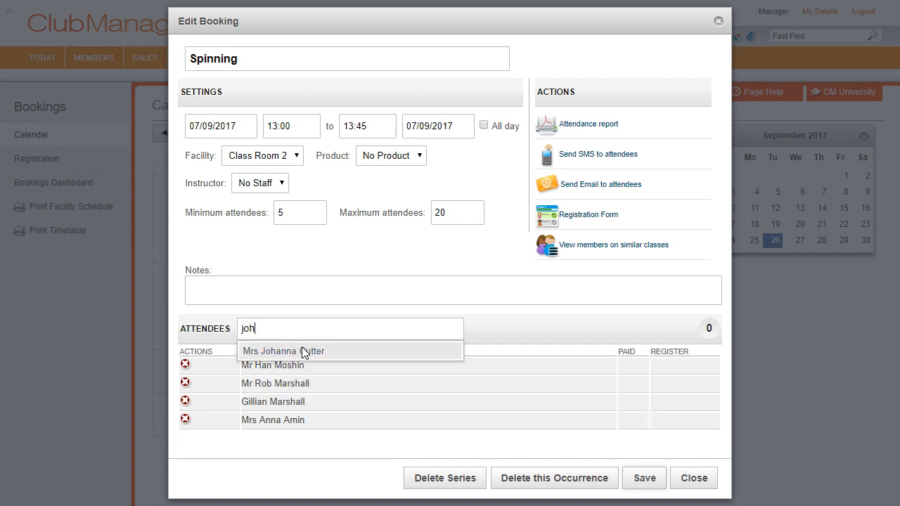
left_click(302, 351)
- Save the attendee changes for only this occurrence and return to the calendar
left_click(653, 483)
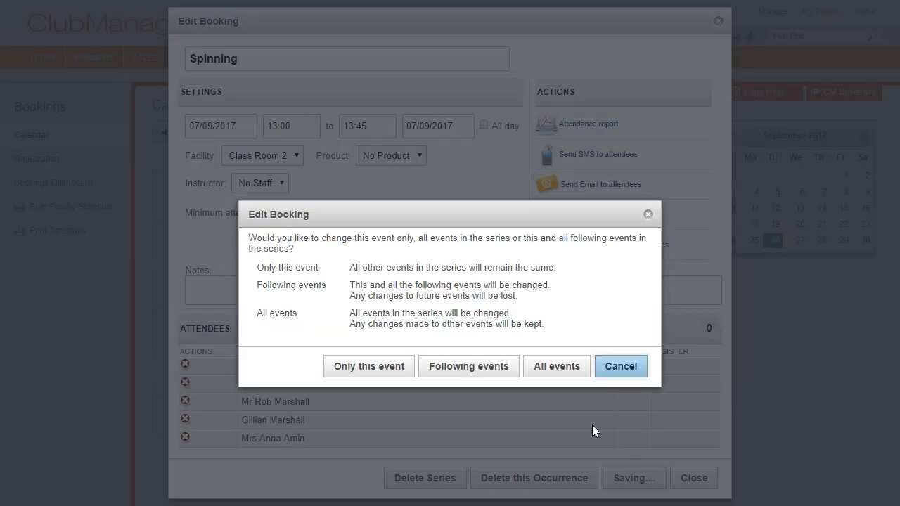
left_click(380, 369)
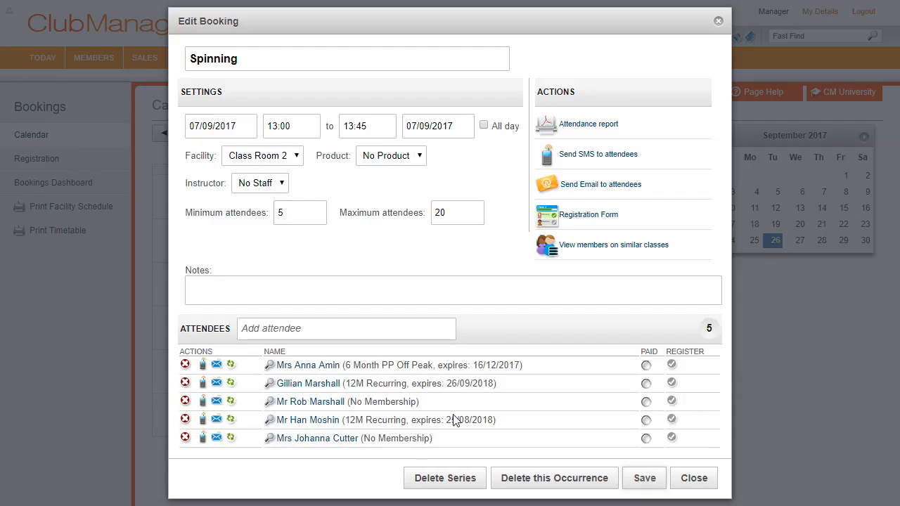
left_click(694, 479)
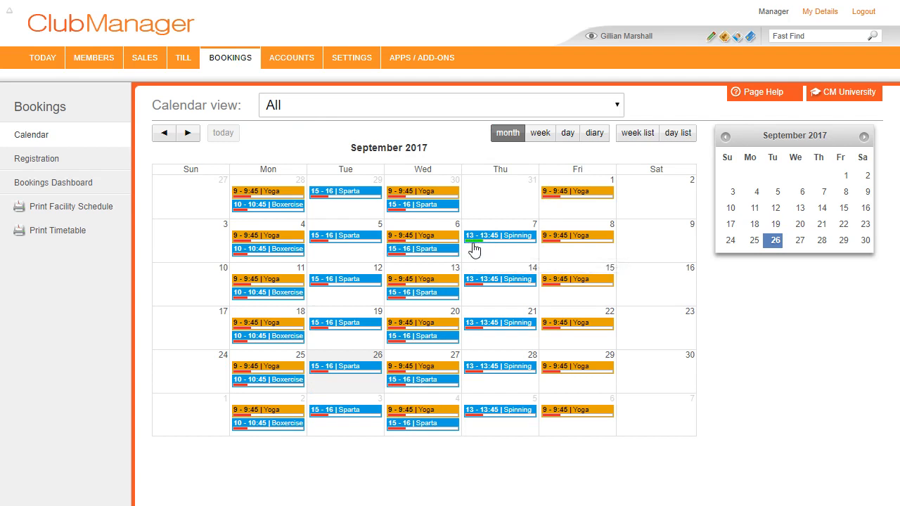
- Check the 7 September Spinning entry's attendee count of 5, then reopen its booking
mouse_move(476, 249)
mouse_move(523, 246)
left_click(513, 246)
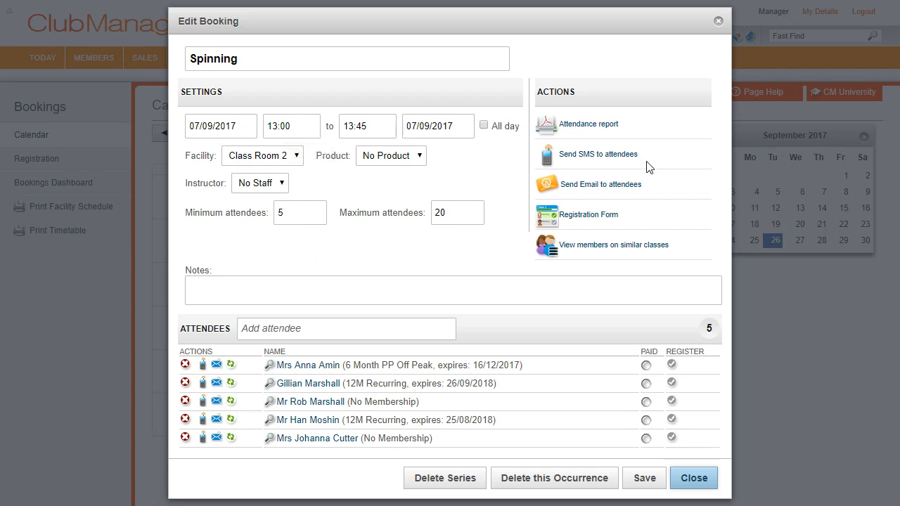
left_click(611, 159)
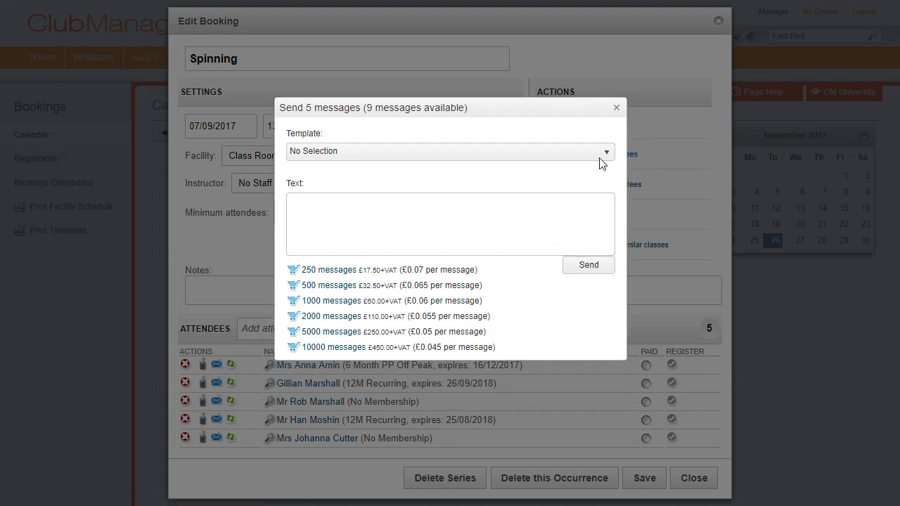
left_click(617, 107)
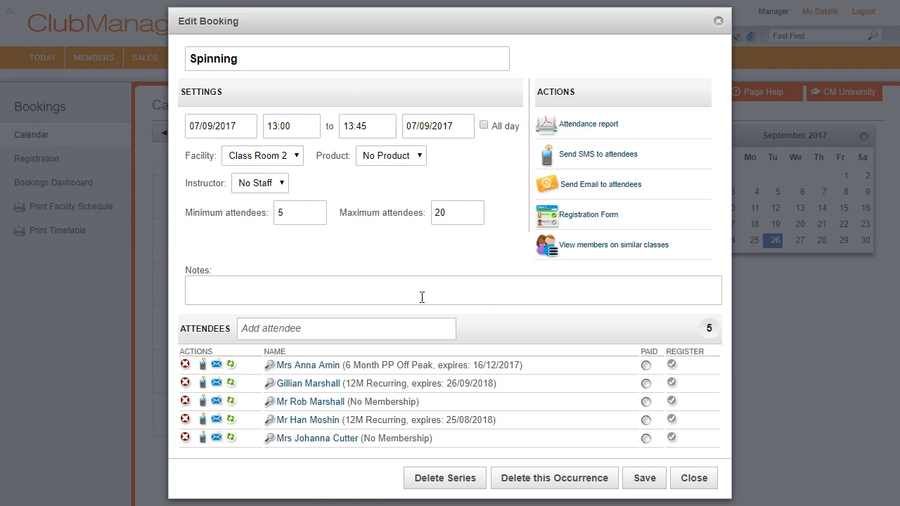
left_click(594, 218)
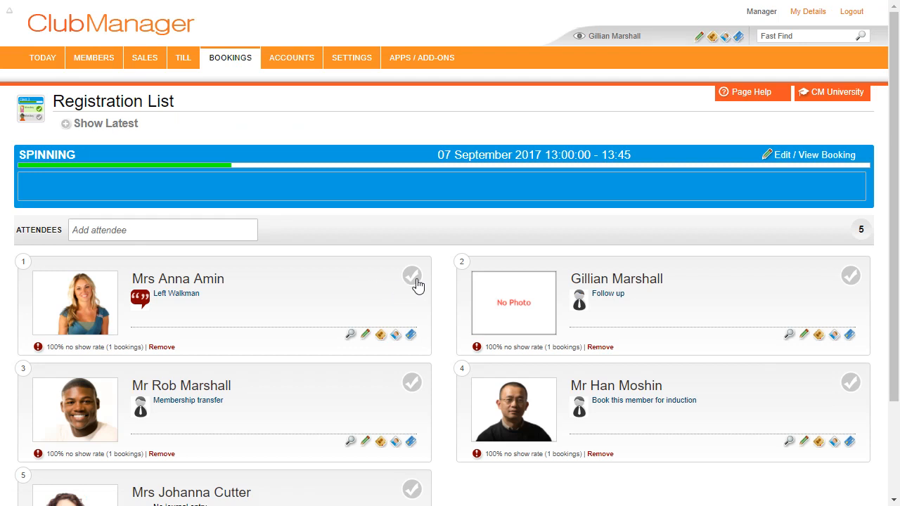
- Mark four of the five Spinning attendees as present and open the fifth attendee's record for editing
scroll(305, 287, "down", 2)
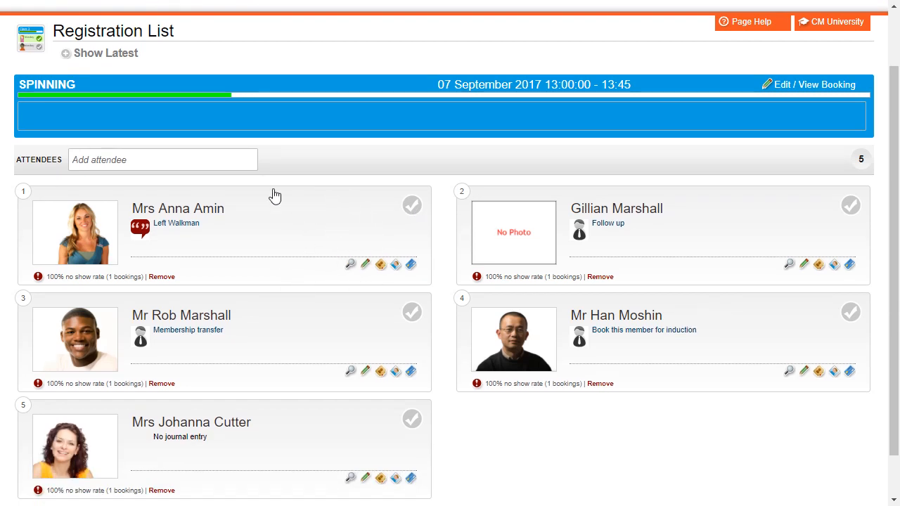
left_click(301, 226)
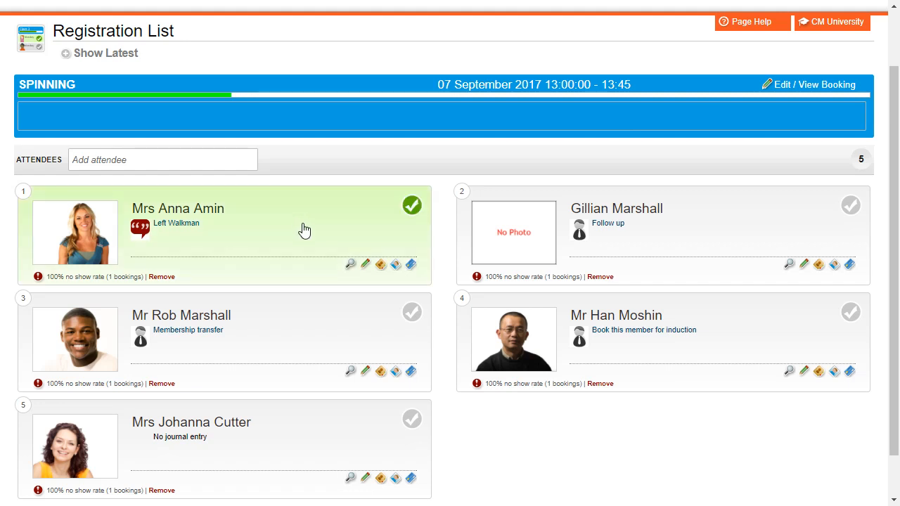
left_click(711, 218)
left_click(653, 323)
left_click(332, 350)
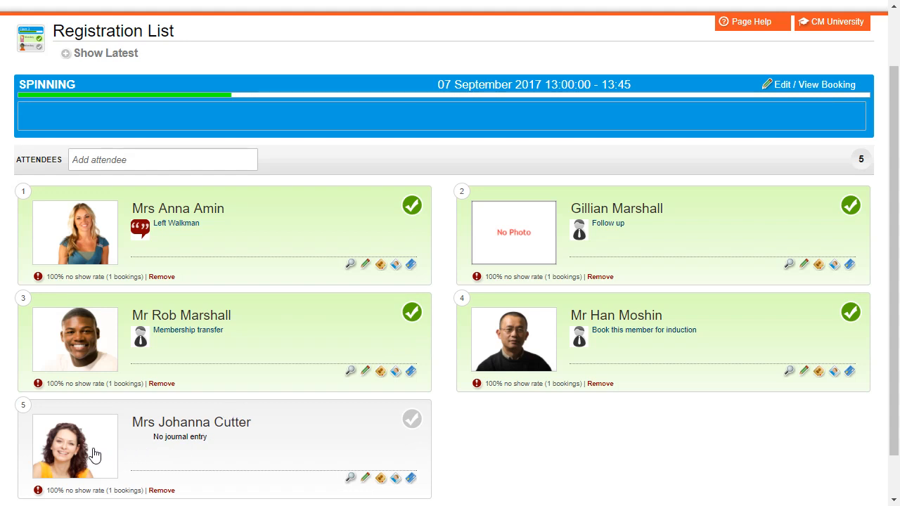
left_click(366, 478)
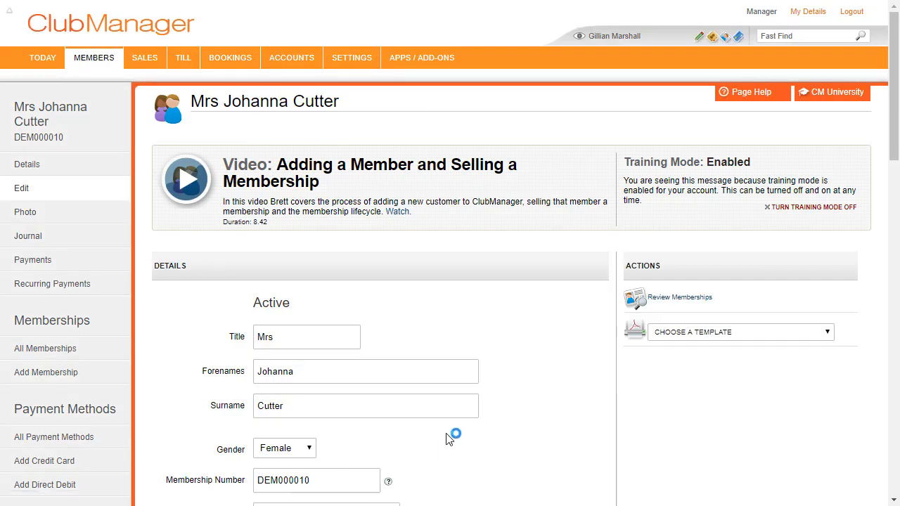
- Tick Banned from Booking on the fifth attendee's member record and save it
scroll(449, 432, "down", 1)
scroll(446, 421, "down", 9)
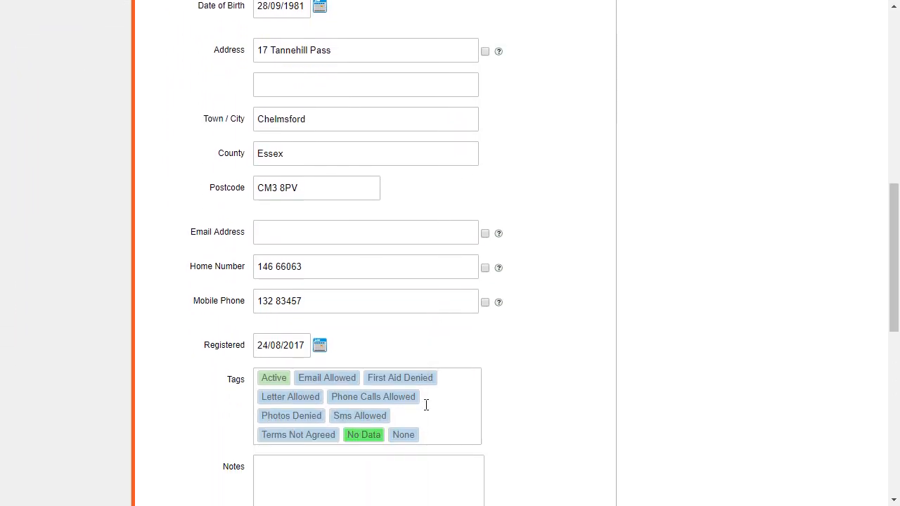
scroll(424, 410, "down", 3)
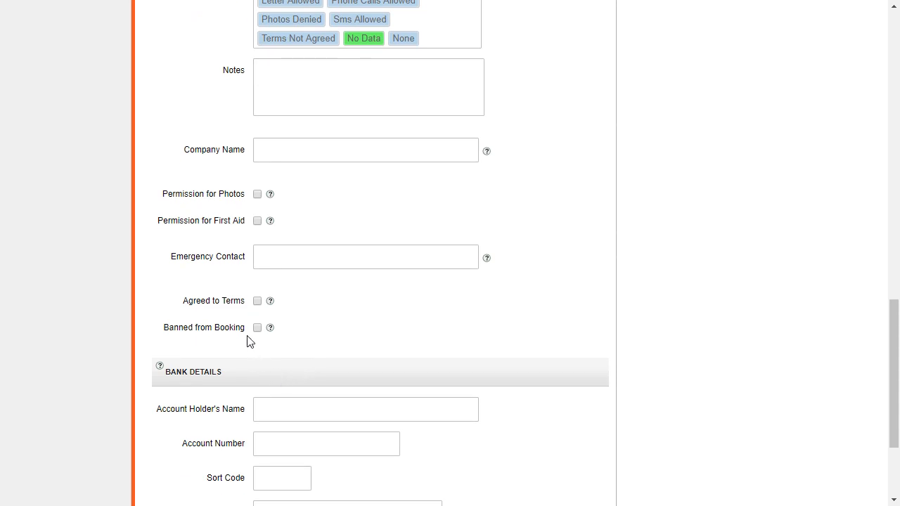
left_click(258, 329)
scroll(386, 351, "down", 2)
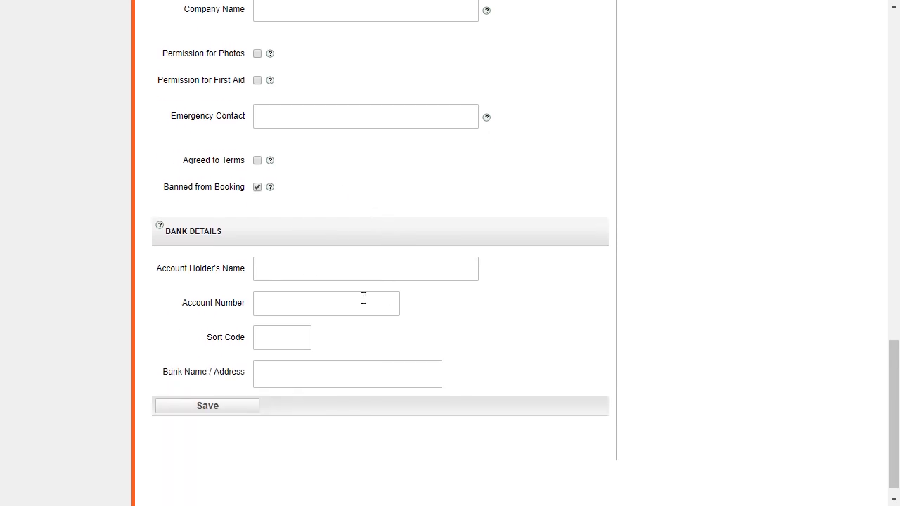
left_click(227, 406)
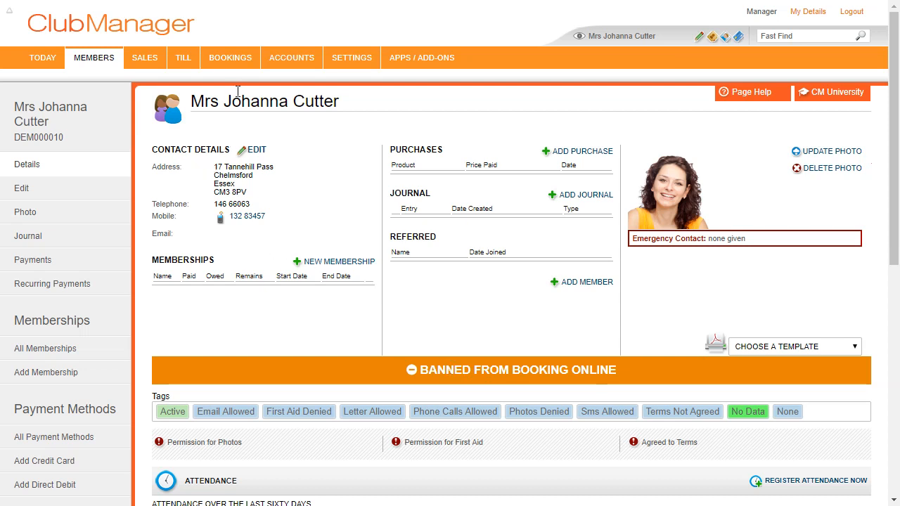
- Go to MEMBERS > Members Dashboard from the top menu bar
mouse_move(234, 69)
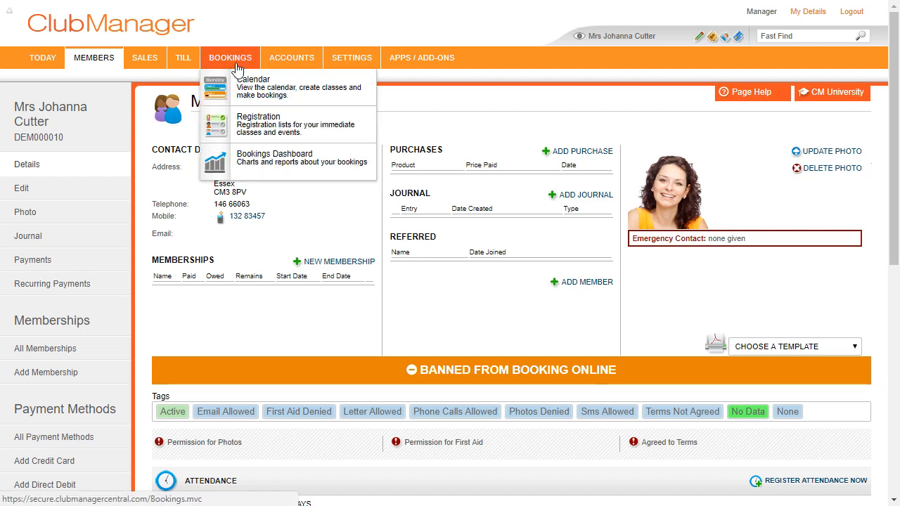
mouse_move(144, 63)
mouse_move(105, 64)
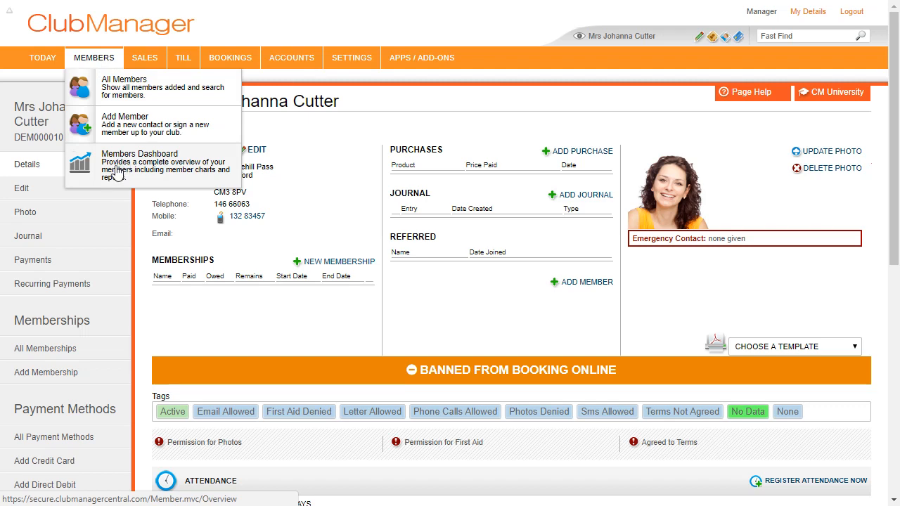
mouse_move(193, 59)
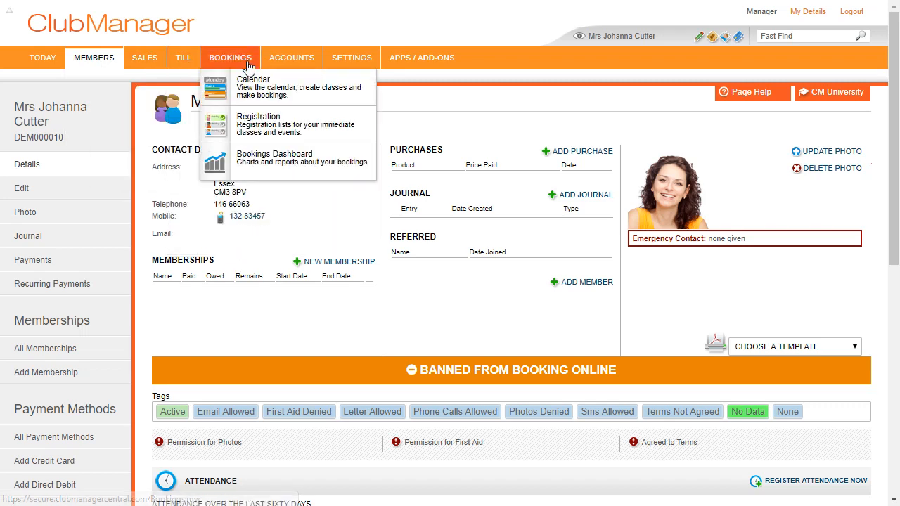
mouse_move(292, 59)
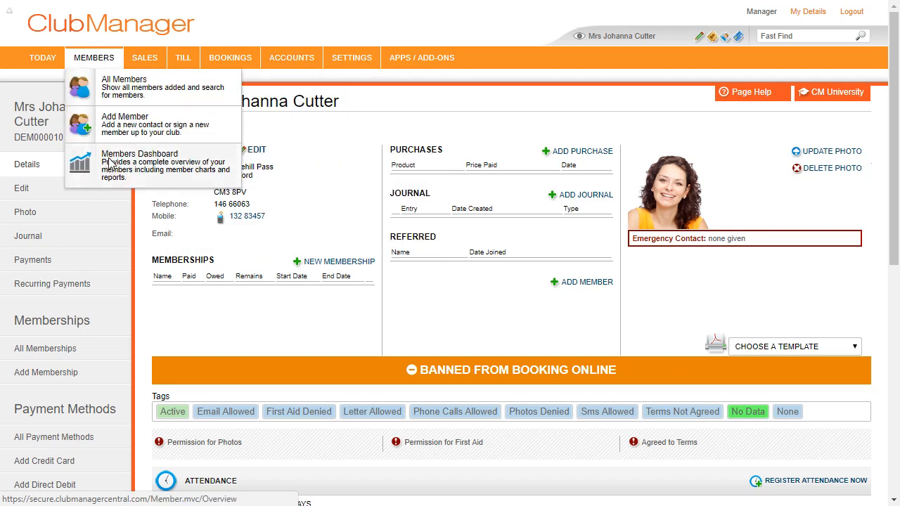
left_click(109, 163)
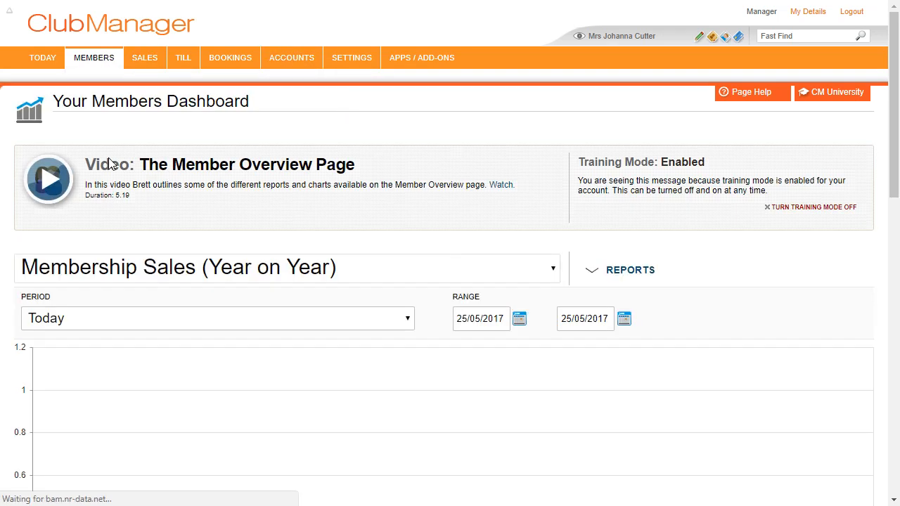
- Keep the year-on-year membership sales chart and set its period to Year To Date
scroll(325, 177, "down", 1)
scroll(325, 177, "down", 1)
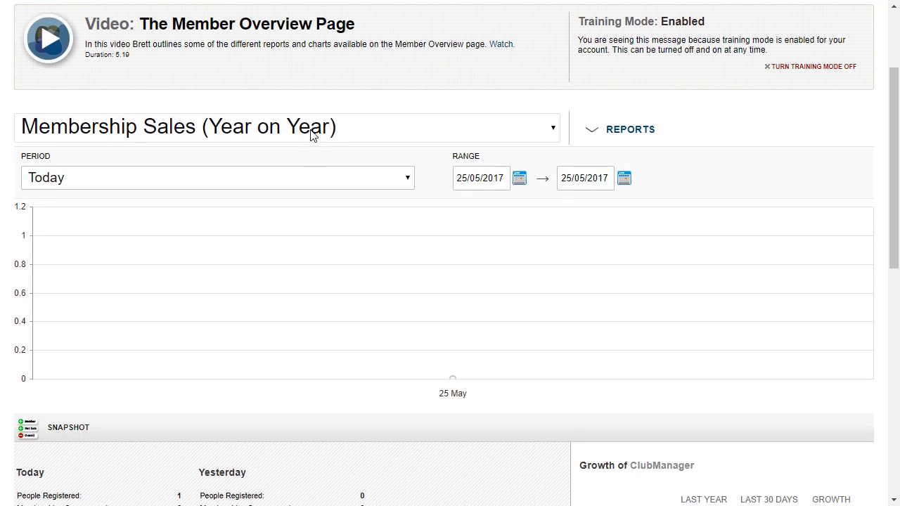
left_click(176, 128)
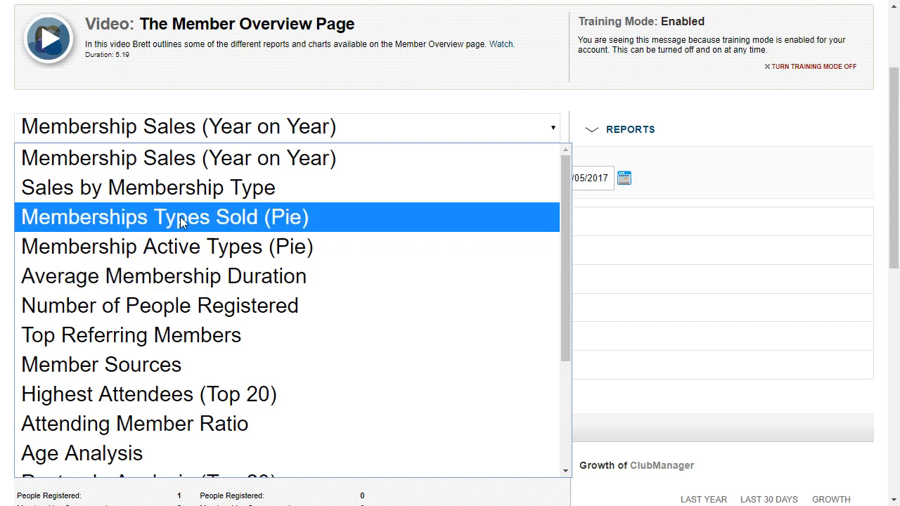
left_click(210, 158)
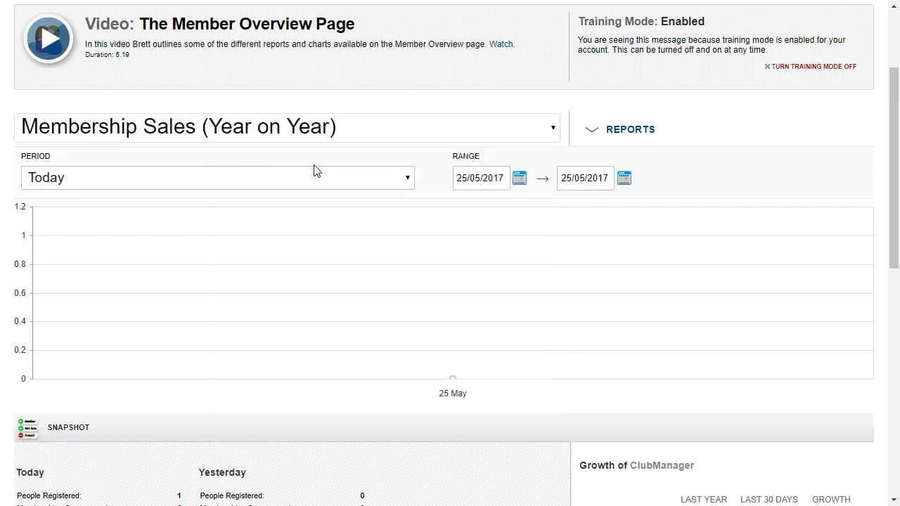
left_click(591, 129)
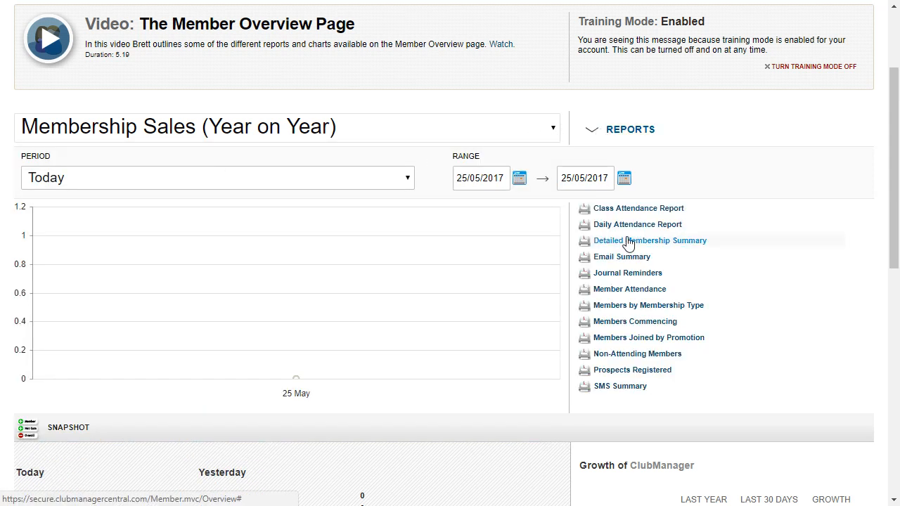
left_click(330, 177)
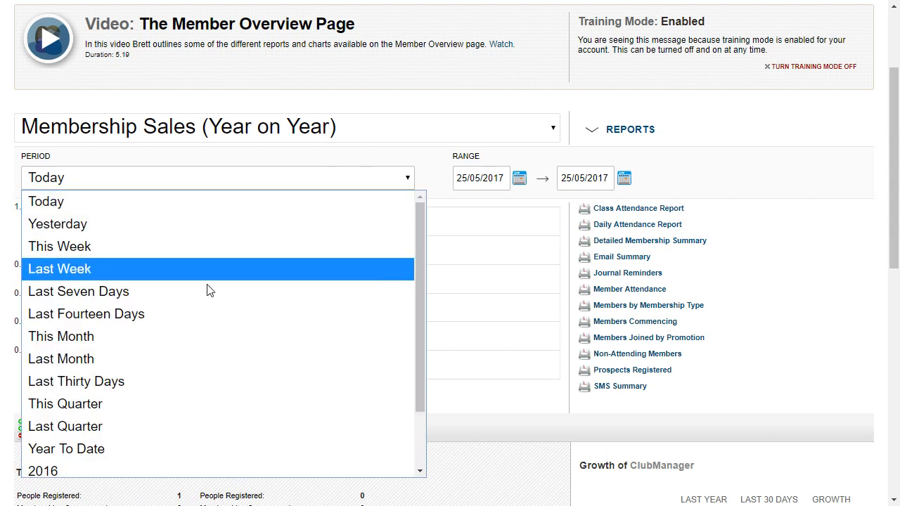
left_click(132, 449)
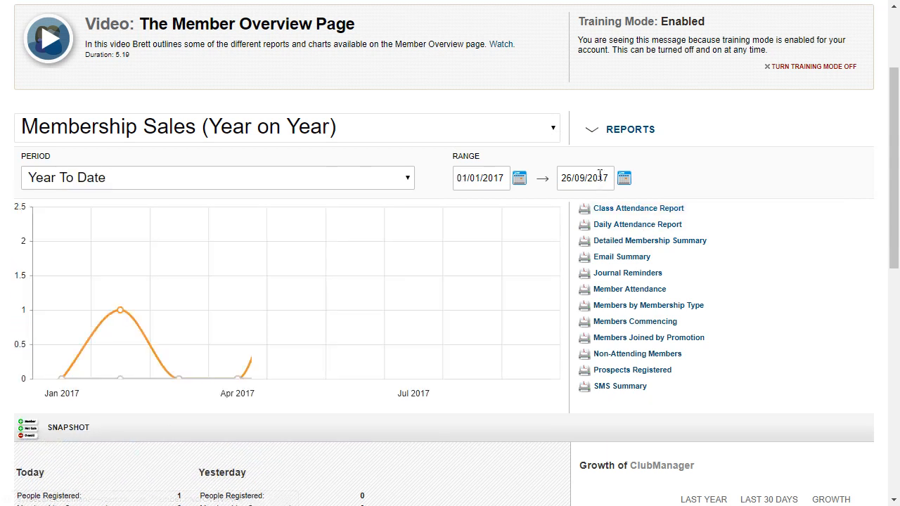
left_click(617, 132)
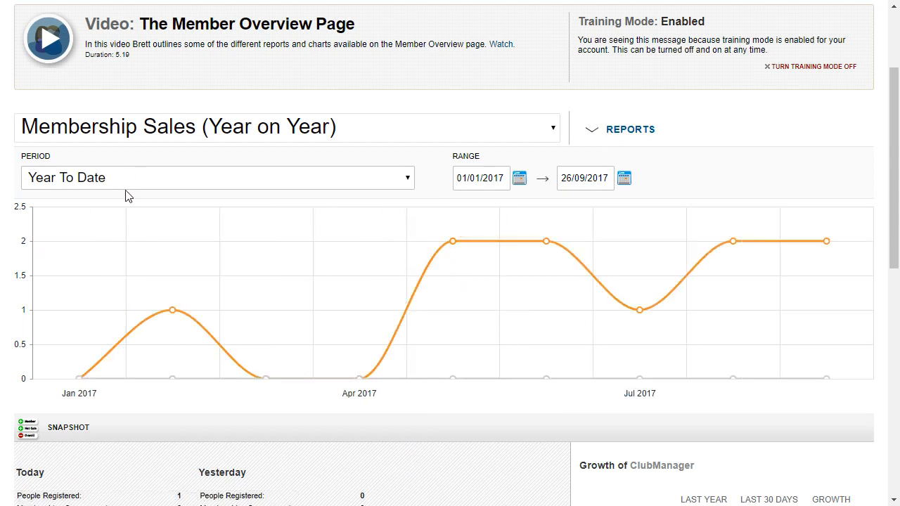
mouse_move(431, 257)
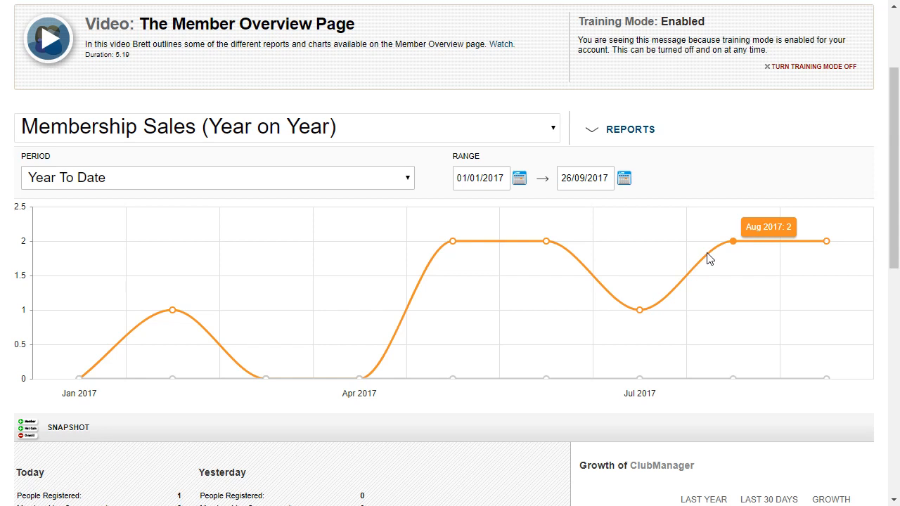
- Switch the chart to Member Sources, then to Highest Attendees (Top 20)
left_click(525, 133)
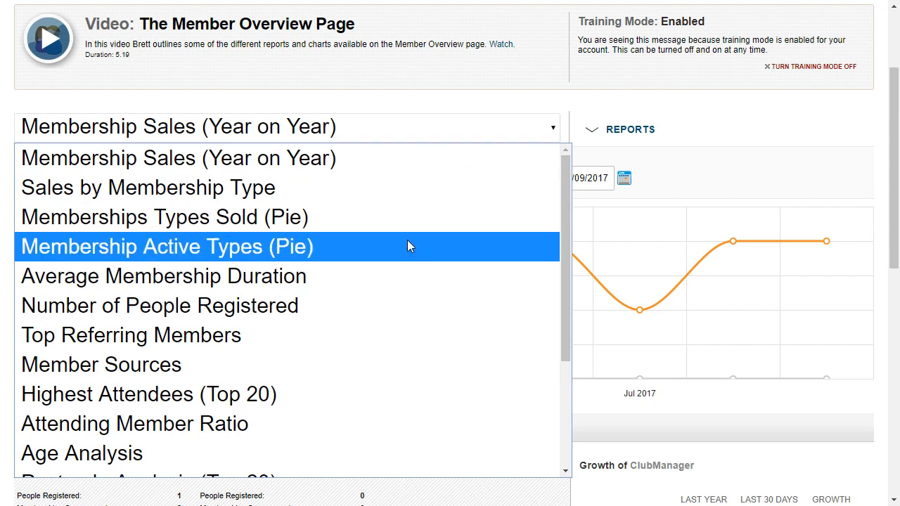
left_click(184, 360)
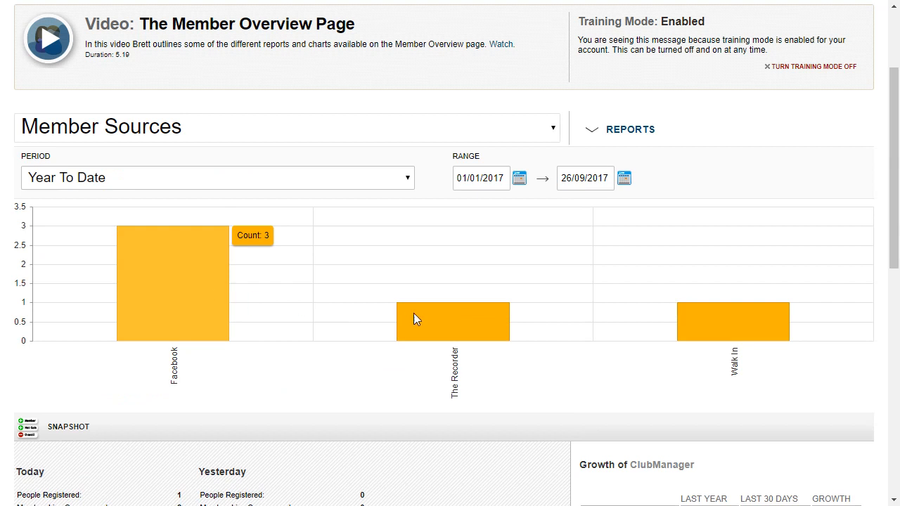
mouse_move(425, 312)
mouse_move(740, 313)
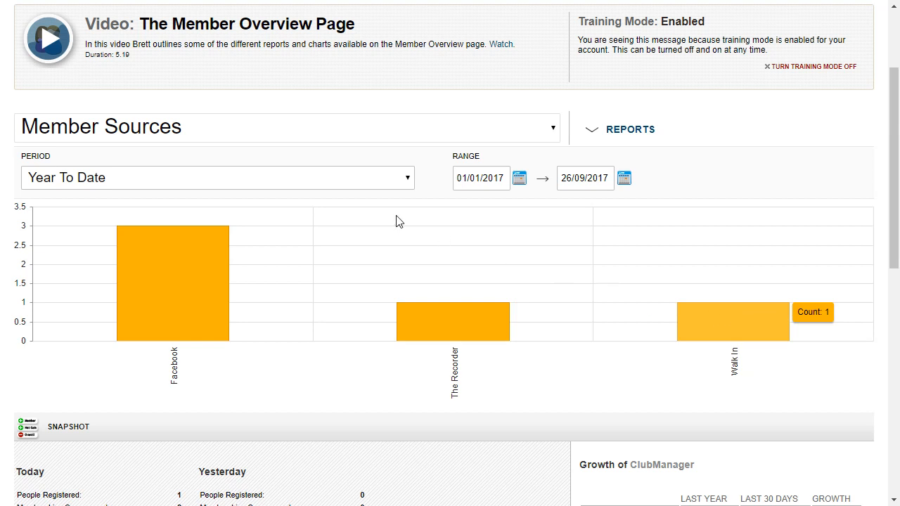
left_click(219, 123)
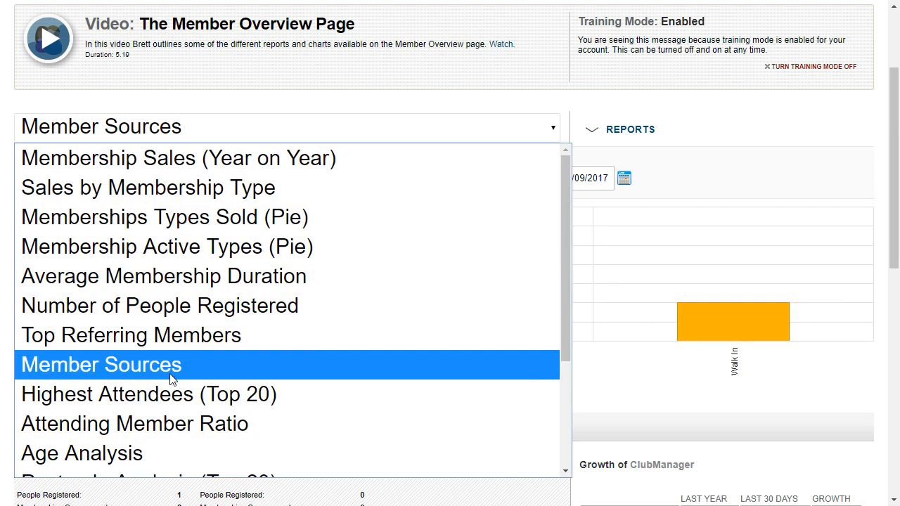
left_click(171, 395)
mouse_move(69, 260)
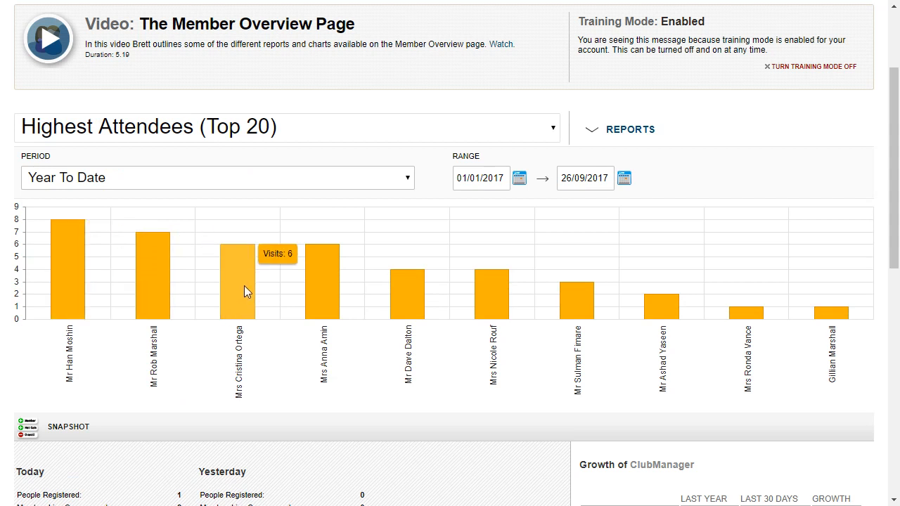
- Limit the chart period to This Month and switch the chart to Age Analysis
left_click(256, 183)
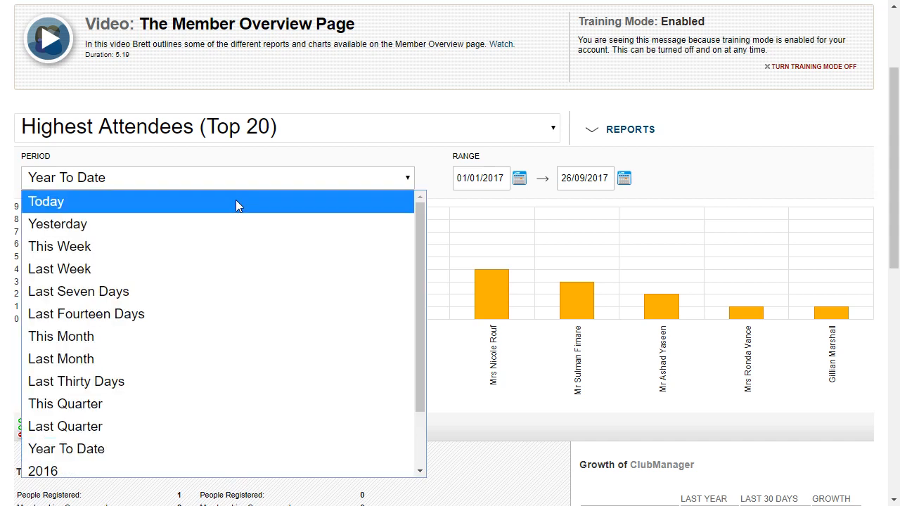
left_click(147, 338)
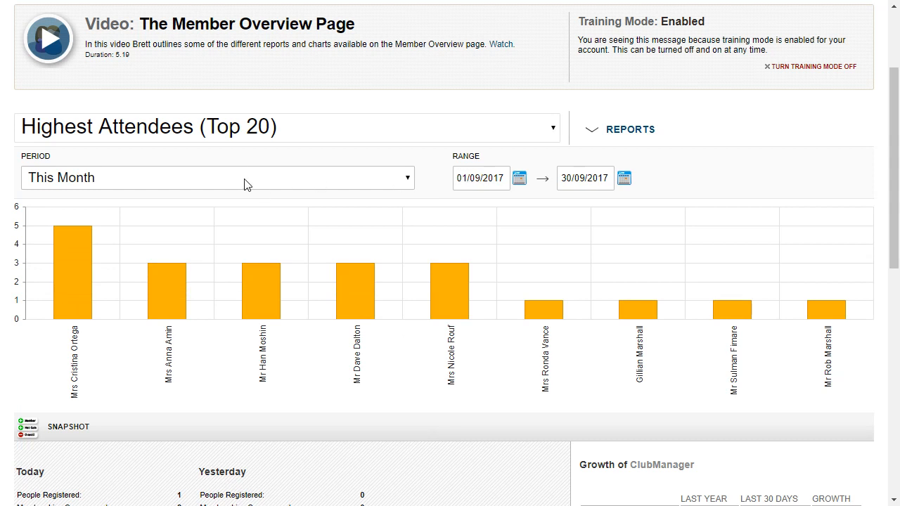
left_click(239, 131)
scroll(242, 193, "down", 3)
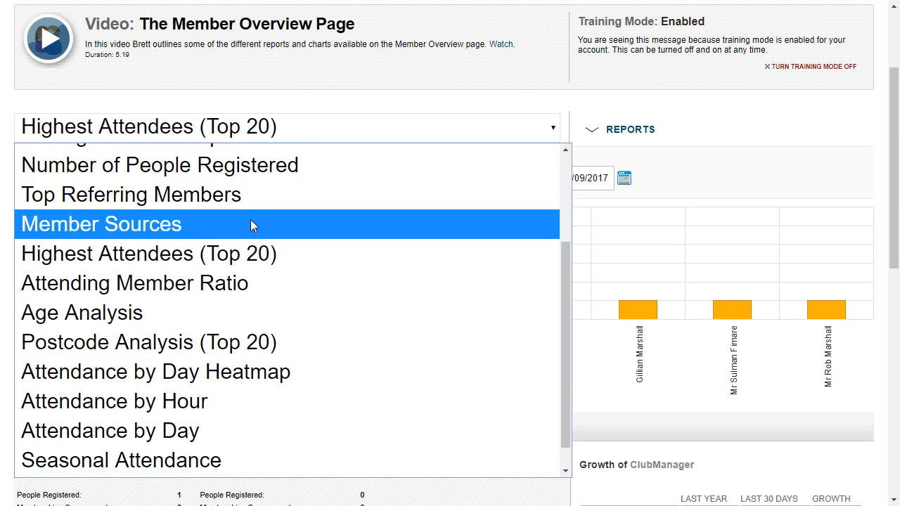
left_click(161, 317)
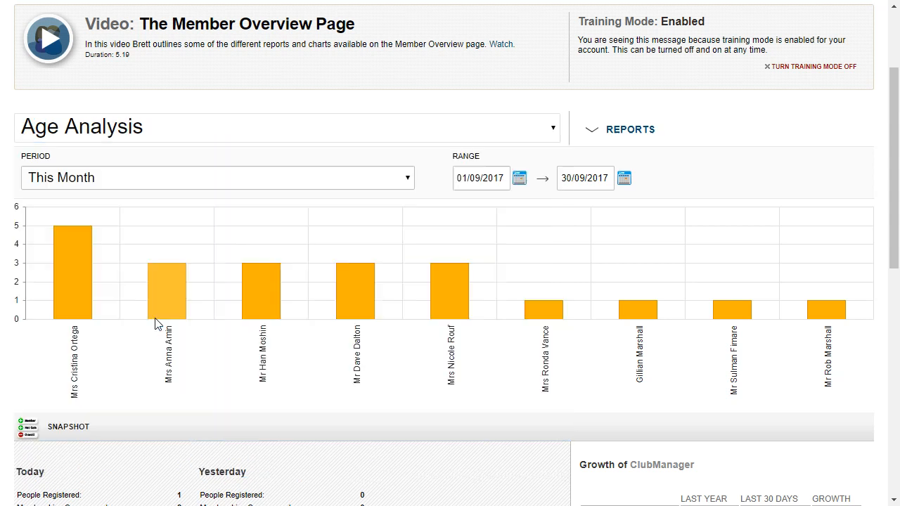
mouse_move(185, 281)
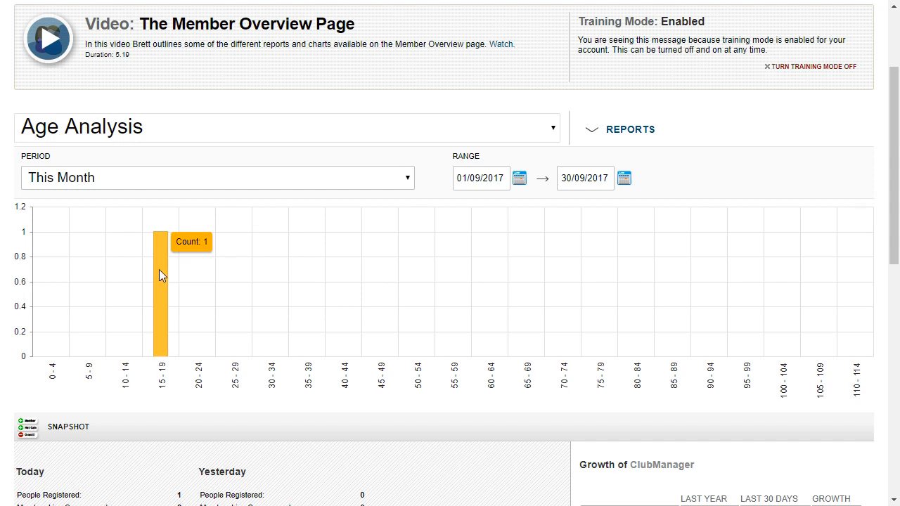
- Widen the period to Year To Date and switch the chart to Attending Member Ratio
left_click(184, 180)
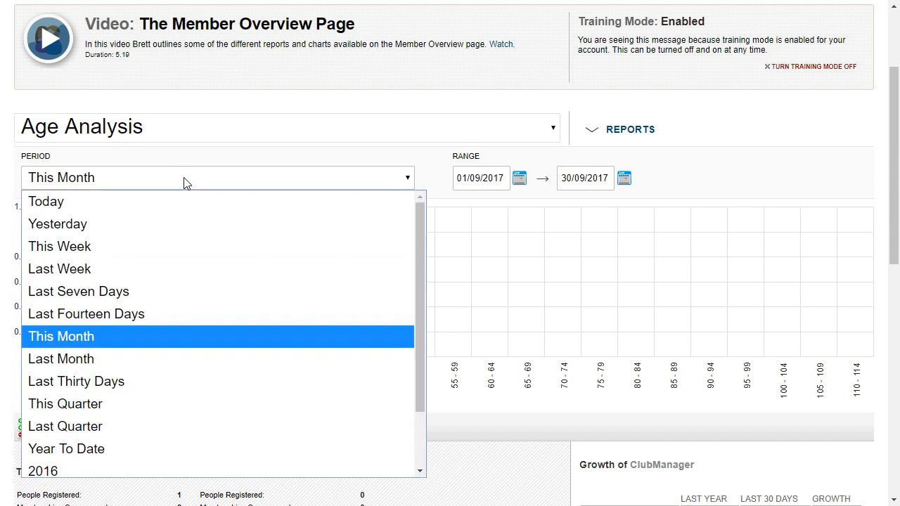
left_click(101, 447)
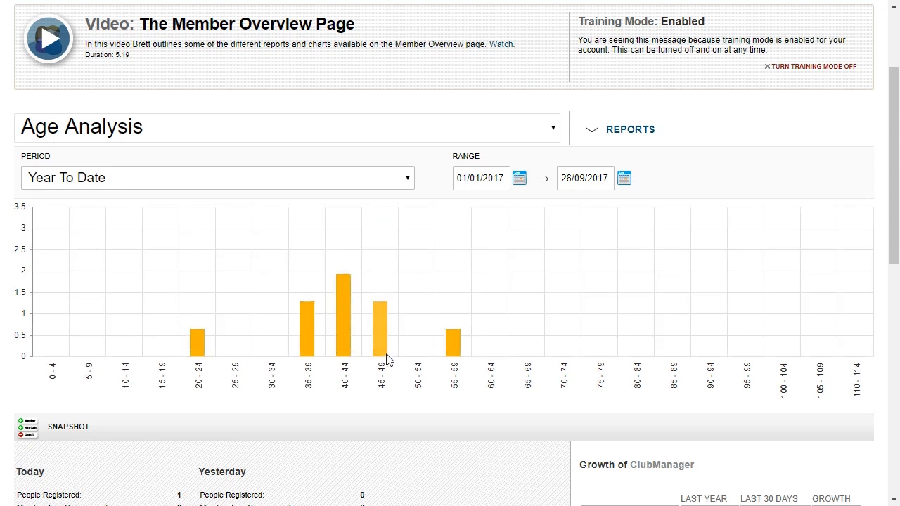
mouse_move(392, 303)
mouse_move(336, 285)
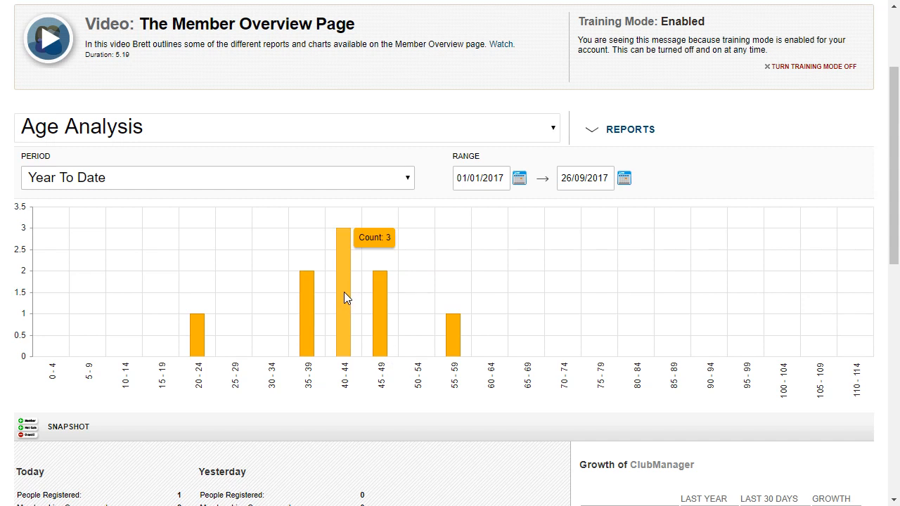
left_click(397, 131)
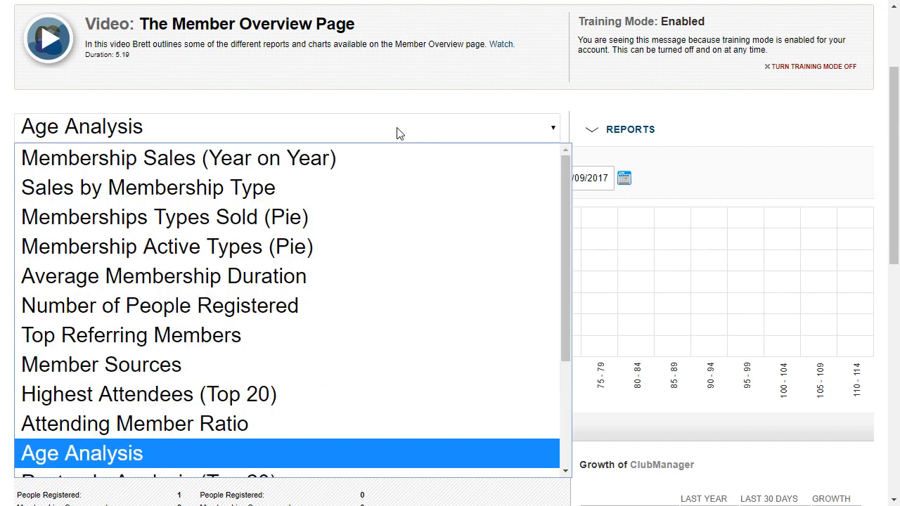
scroll(324, 264, "down", 3)
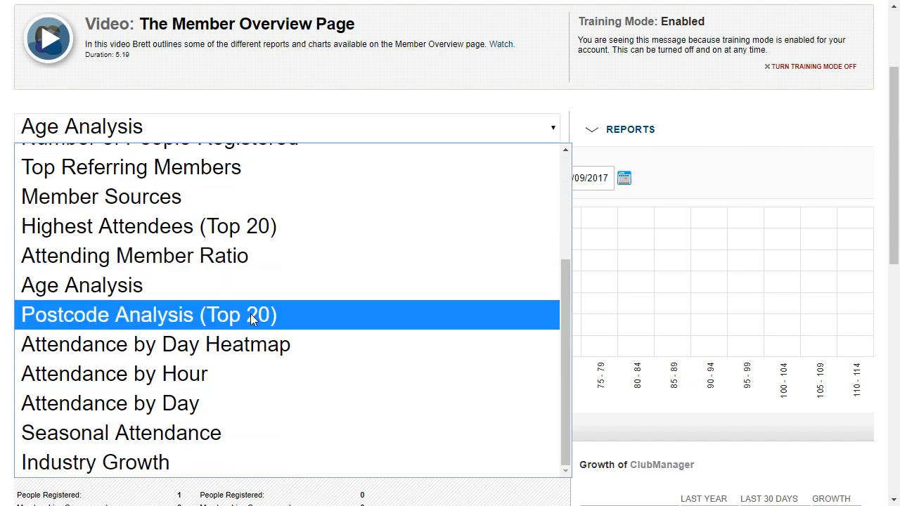
left_click(212, 256)
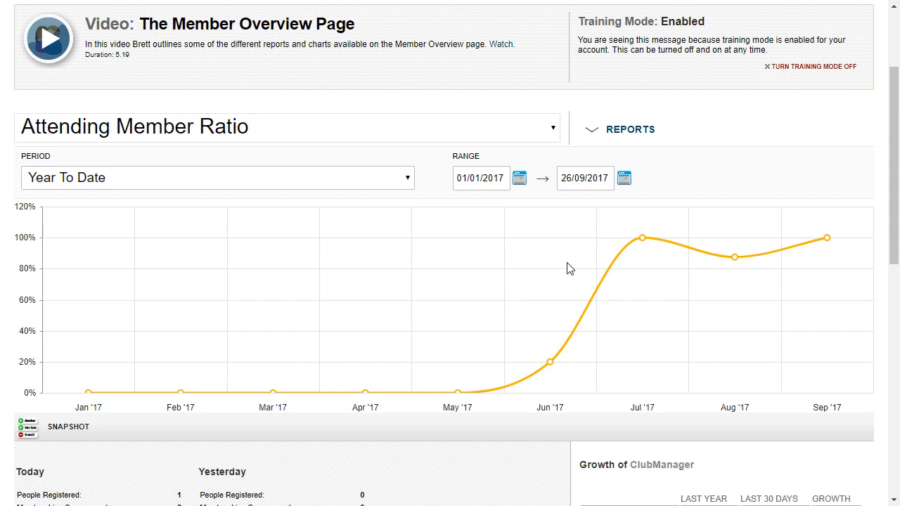
mouse_move(642, 251)
mouse_move(730, 260)
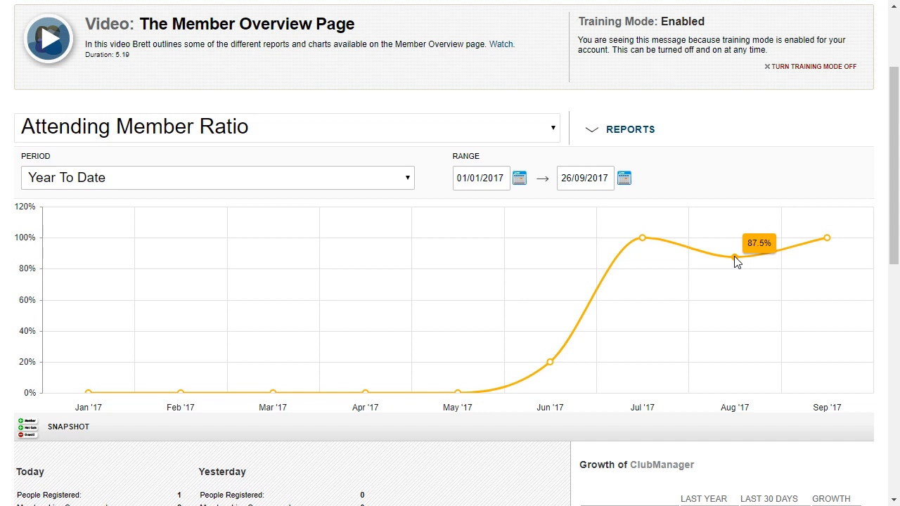
scroll(735, 258, "down", 1)
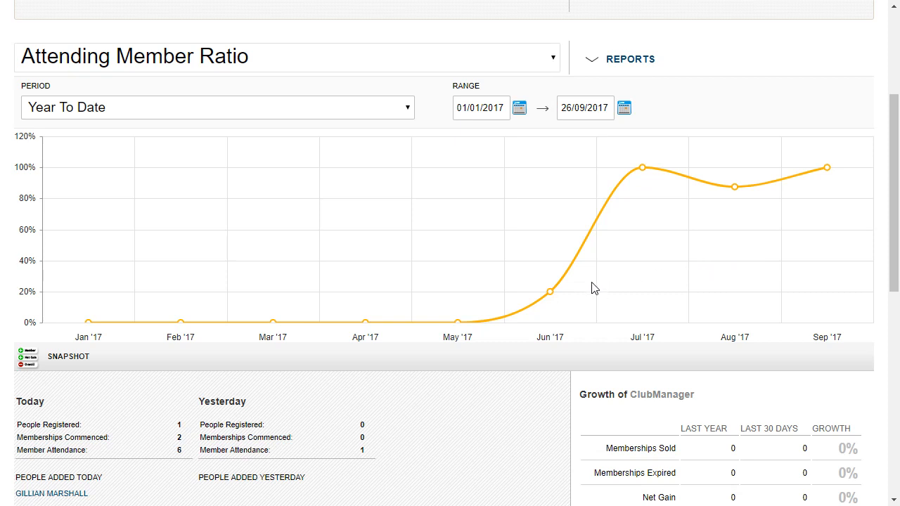
- Expand the REPORTS list and scroll down toward the Snapshot and Member Reports sections
left_click(603, 61)
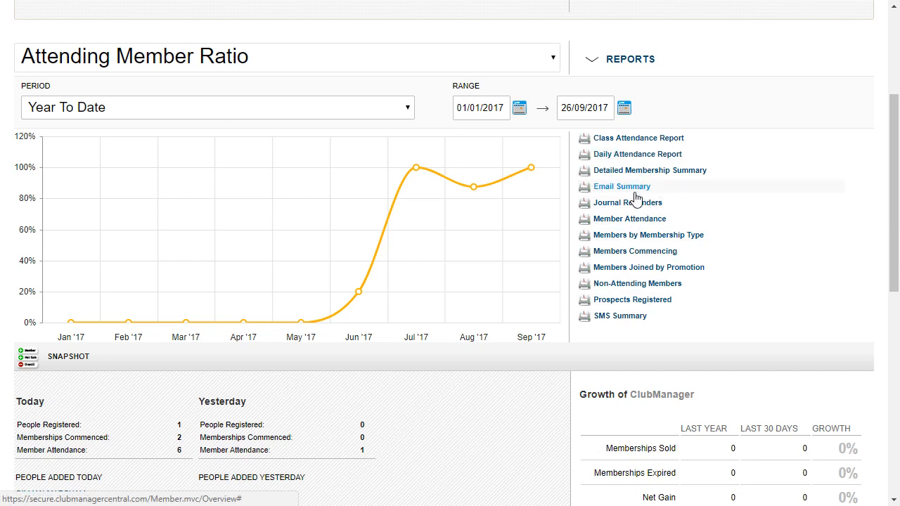
scroll(574, 282, "down", 3)
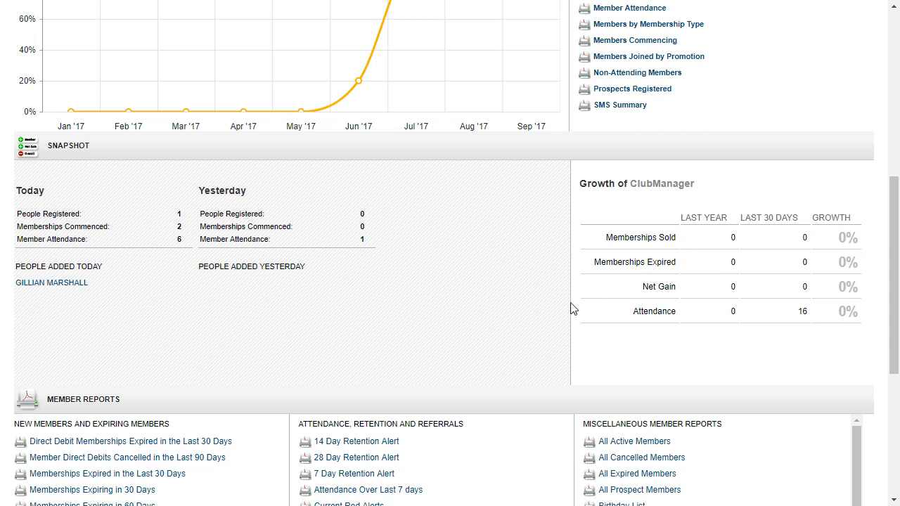
scroll(570, 309, "down", 2)
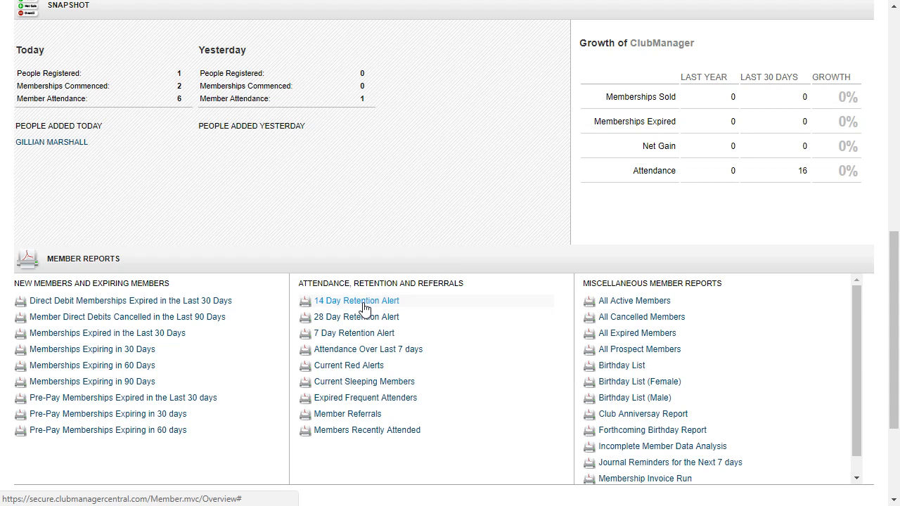
left_click(619, 368)
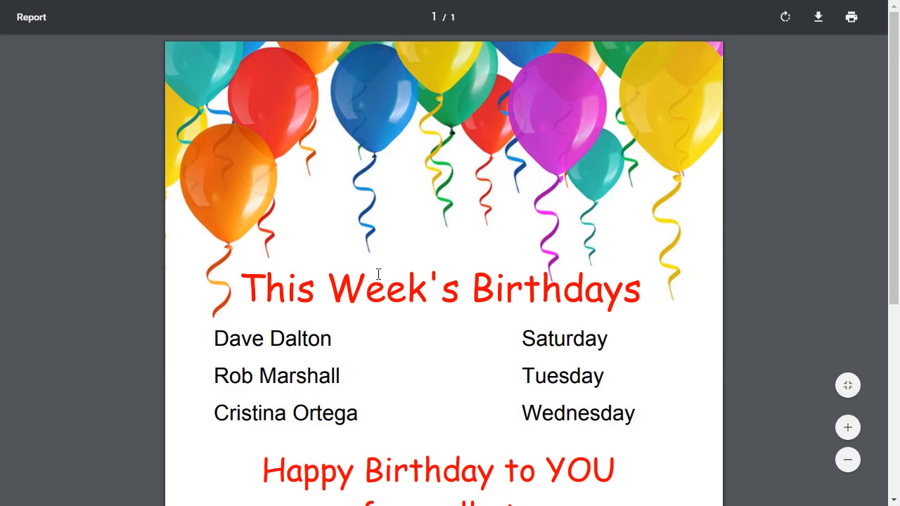
scroll(492, 250, "down", 5)
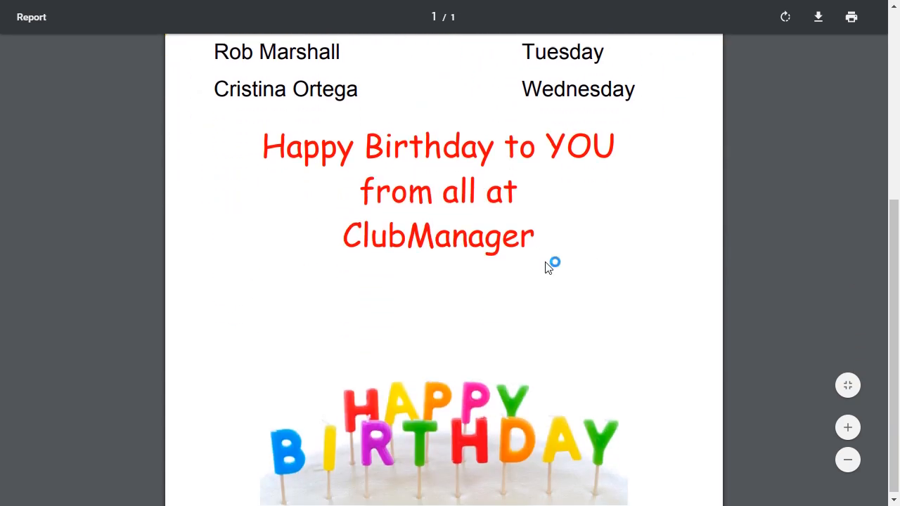
scroll(671, 225, "up", 5)
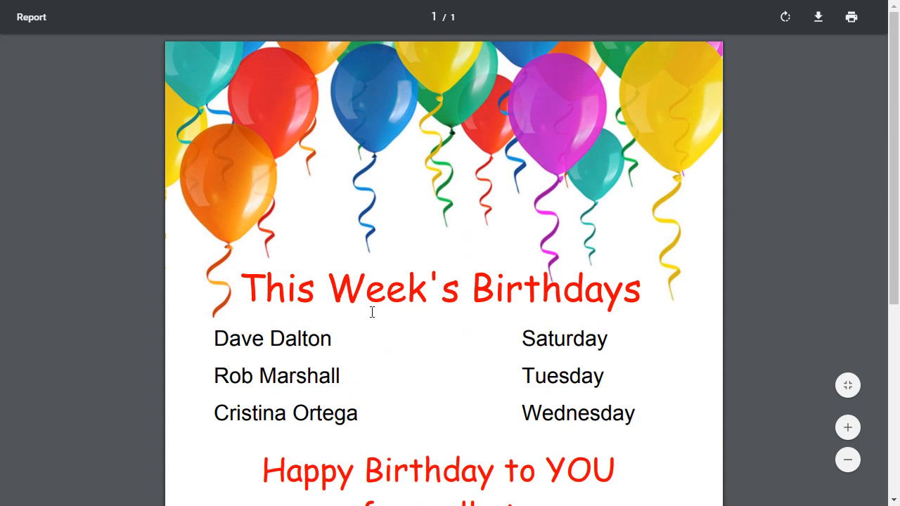
scroll(372, 313, "down", 5)
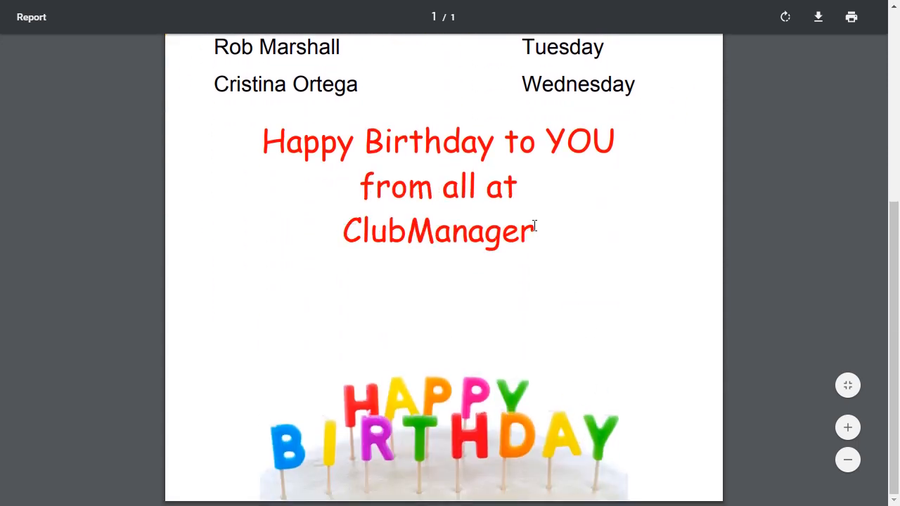
scroll(350, 239, "up", 5)
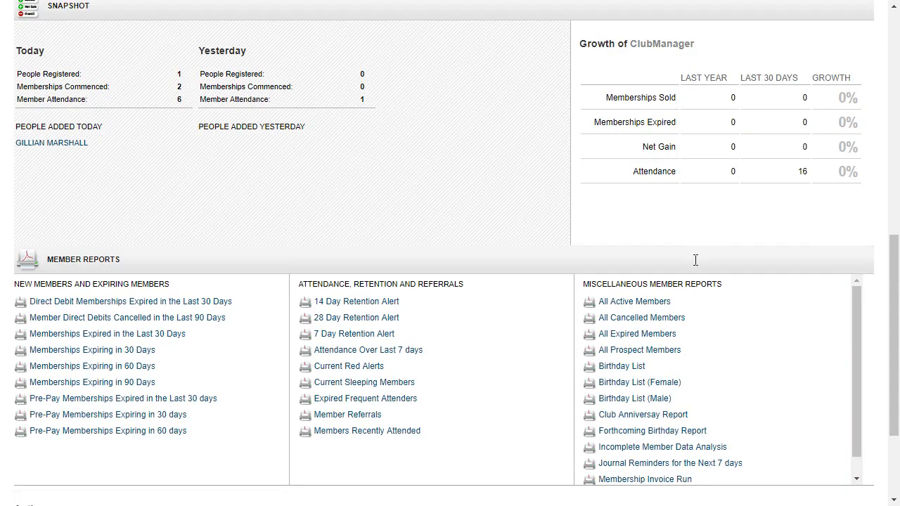
left_click(653, 431)
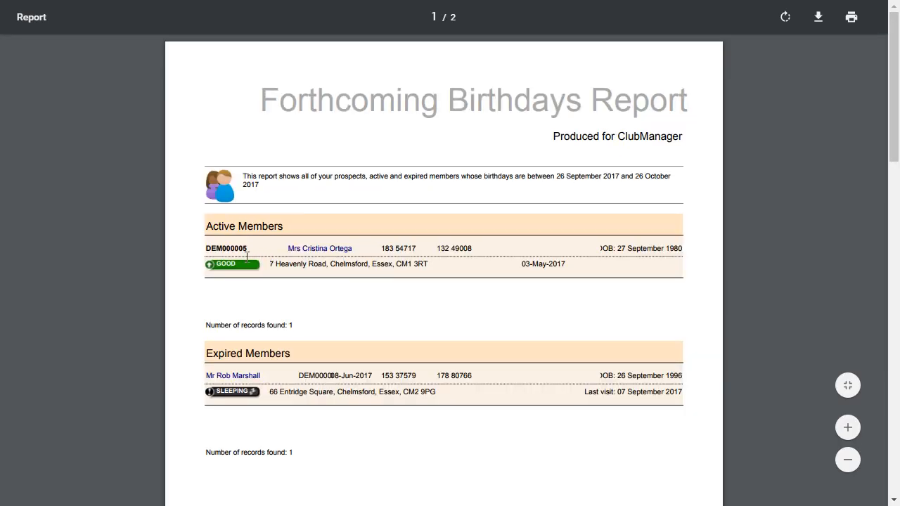
key("alt+Left")
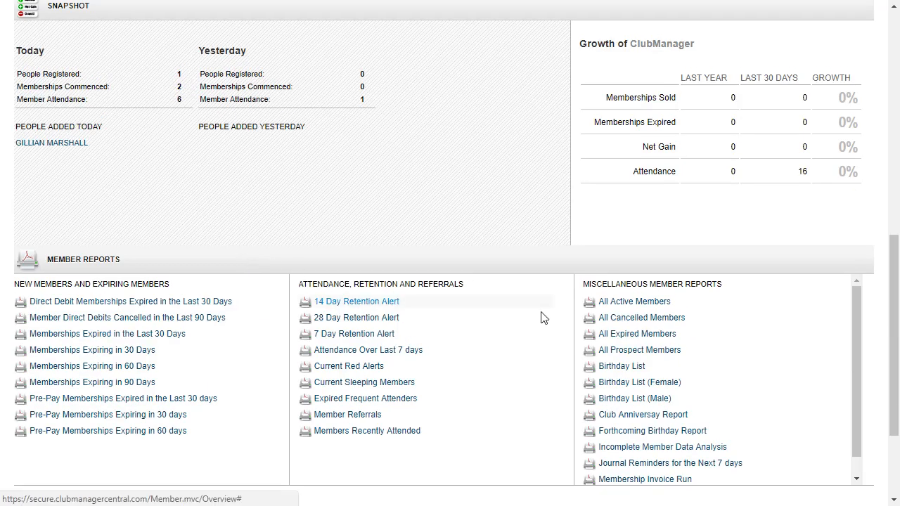
scroll(598, 322, "up", 4)
scroll(593, 328, "up", 4)
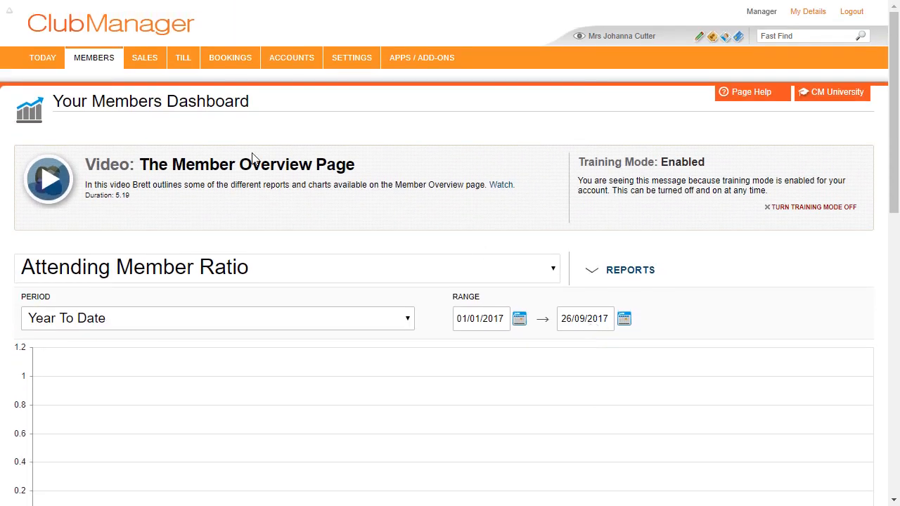
- Show year-to-date conversion rates on the Sales Dashboard
mouse_move(146, 62)
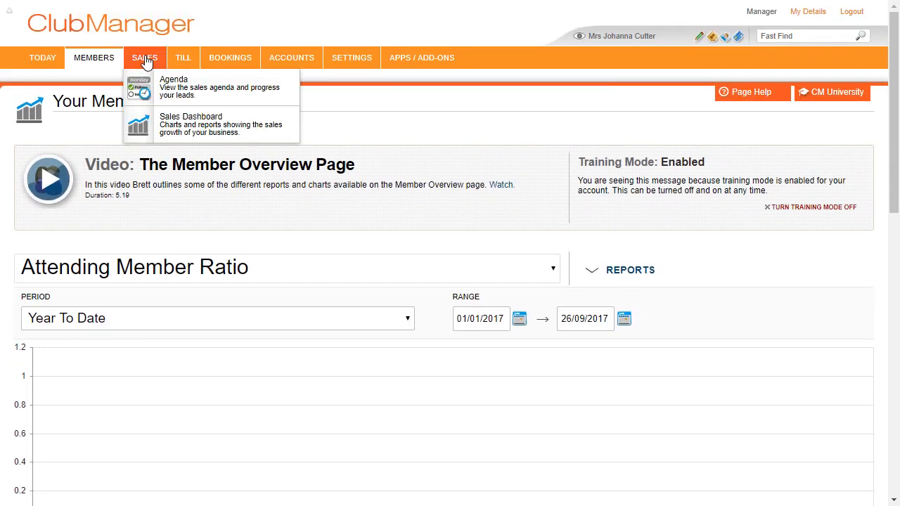
left_click(174, 130)
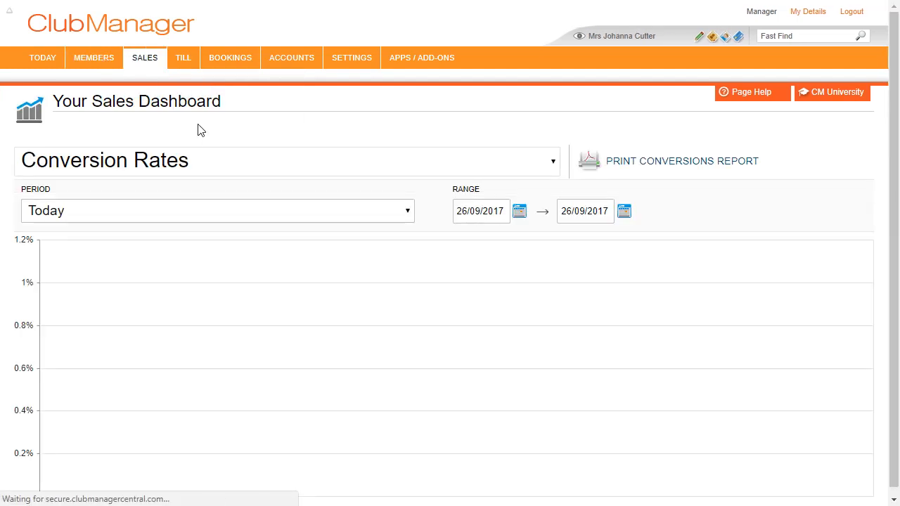
left_click(309, 210)
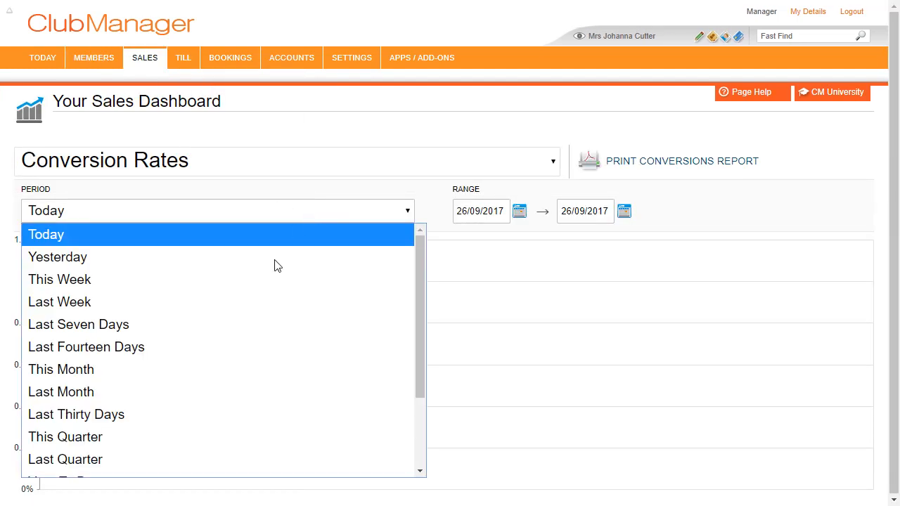
scroll(190, 429, "down", 3)
left_click(192, 375)
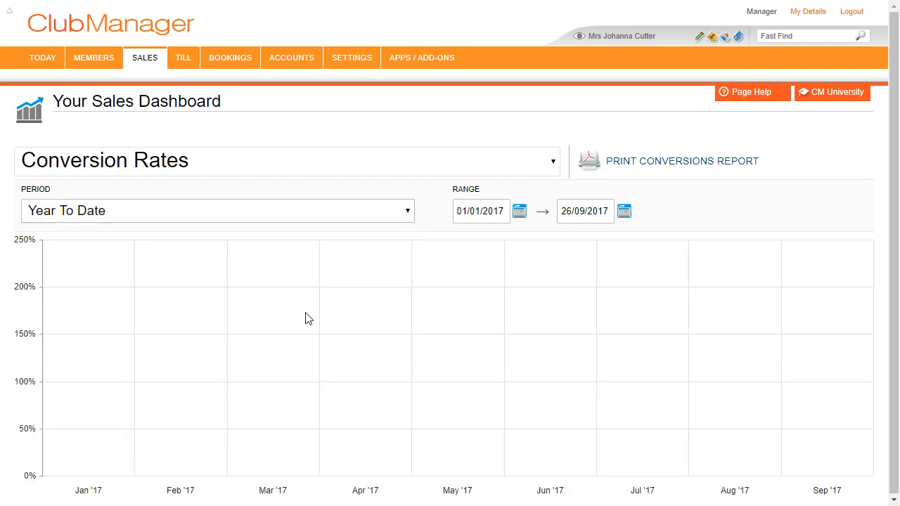
- Show year-to-date product sales by month on the Purchases Dashboard
mouse_move(184, 57)
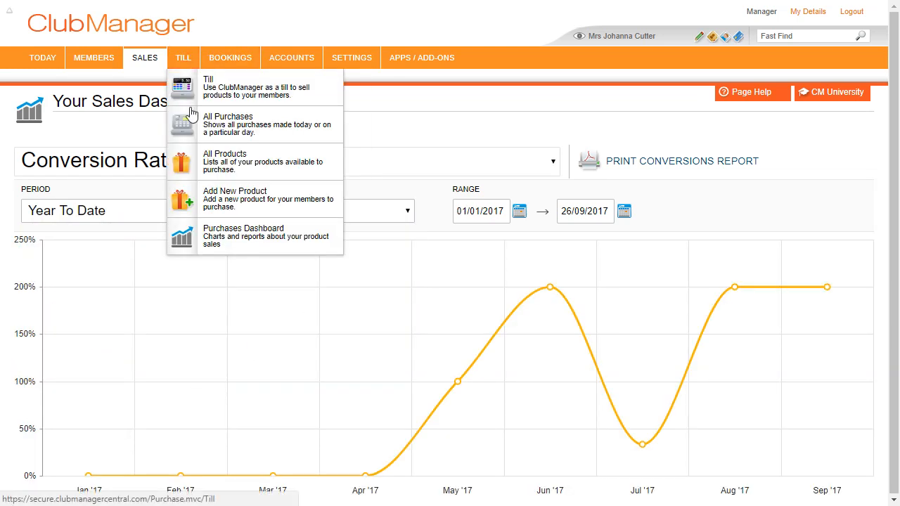
left_click(237, 232)
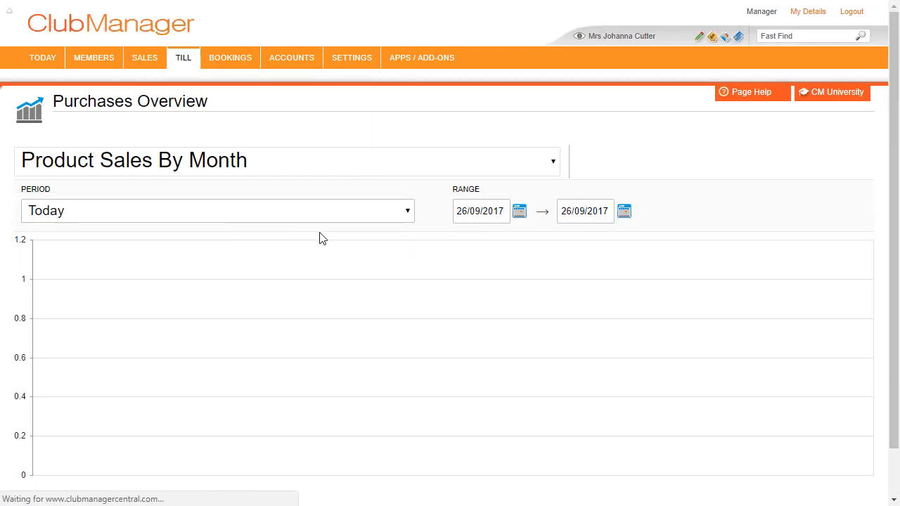
left_click(328, 209)
scroll(267, 352, "down", 3)
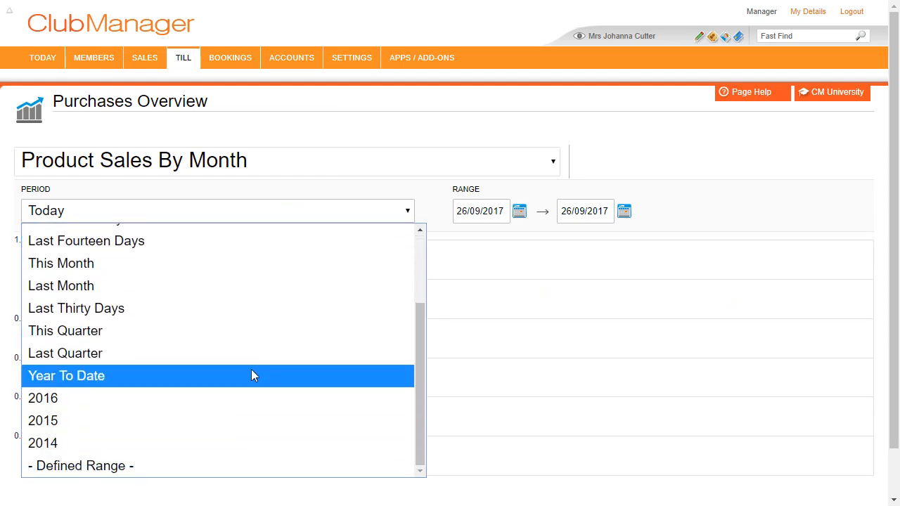
left_click(251, 372)
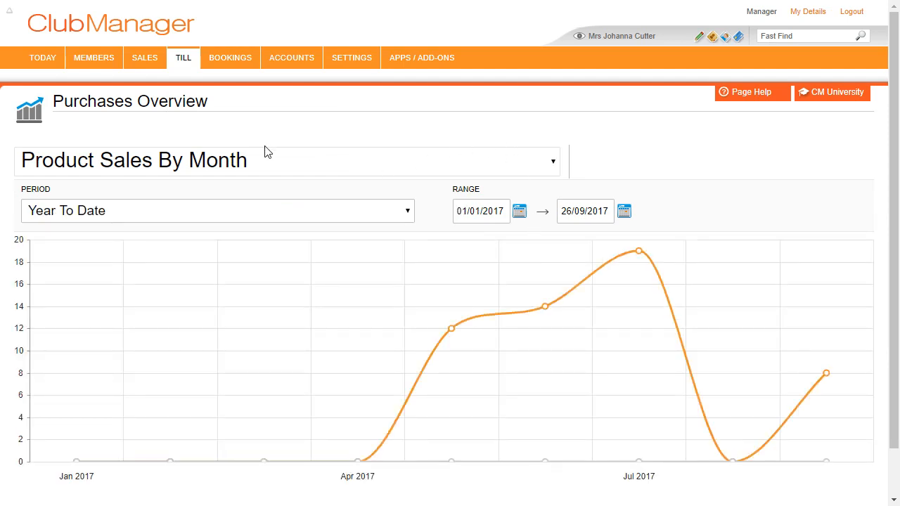
- Show year-to-date Registered Attendees on the Bookings Dashboard (peaking at 4 in September), then open the Accounts Dashboard
mouse_move(230, 60)
left_click(256, 162)
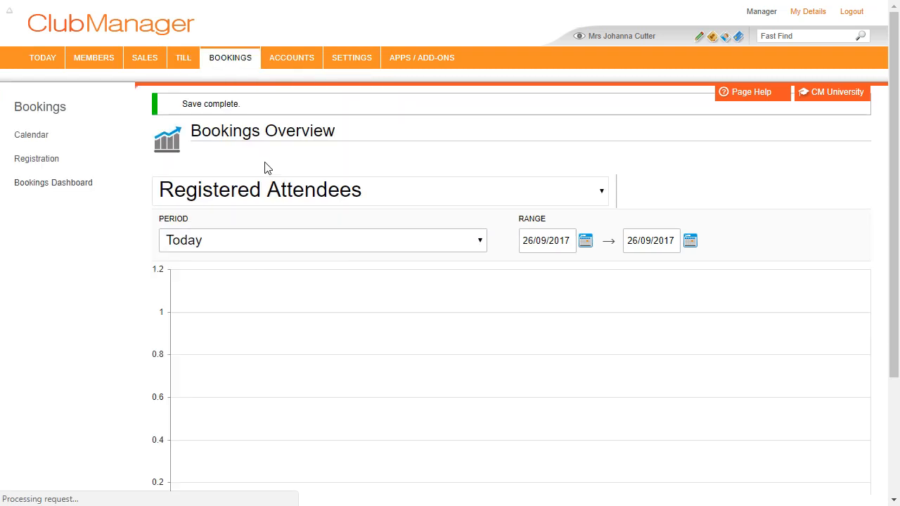
left_click(365, 195)
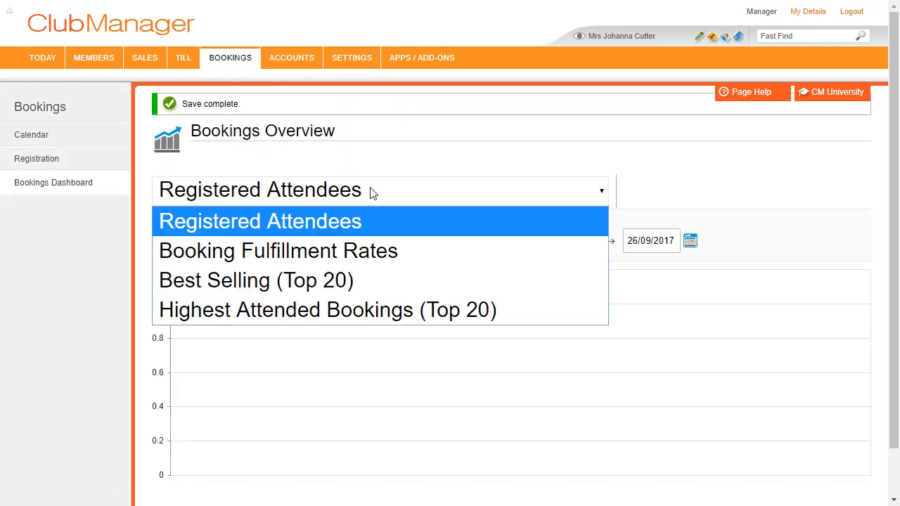
left_click(390, 166)
left_click(370, 248)
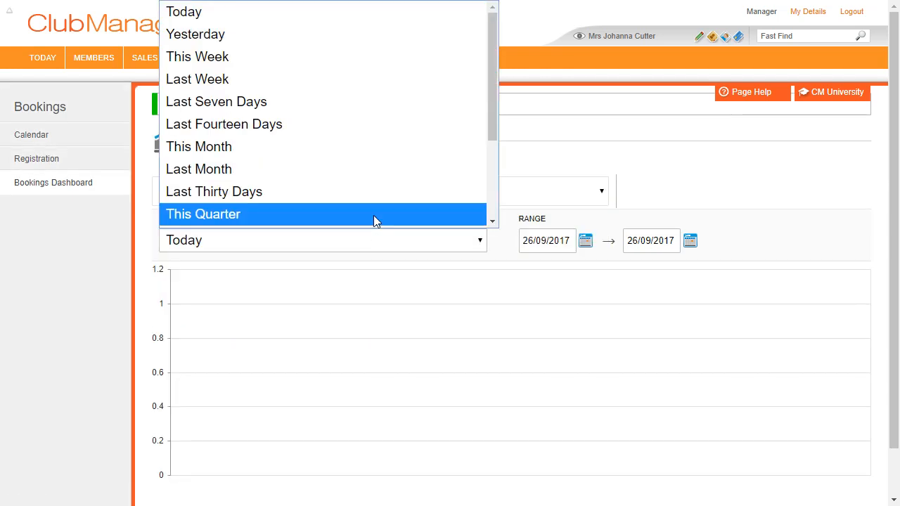
scroll(371, 171, "down", 3)
left_click(338, 135)
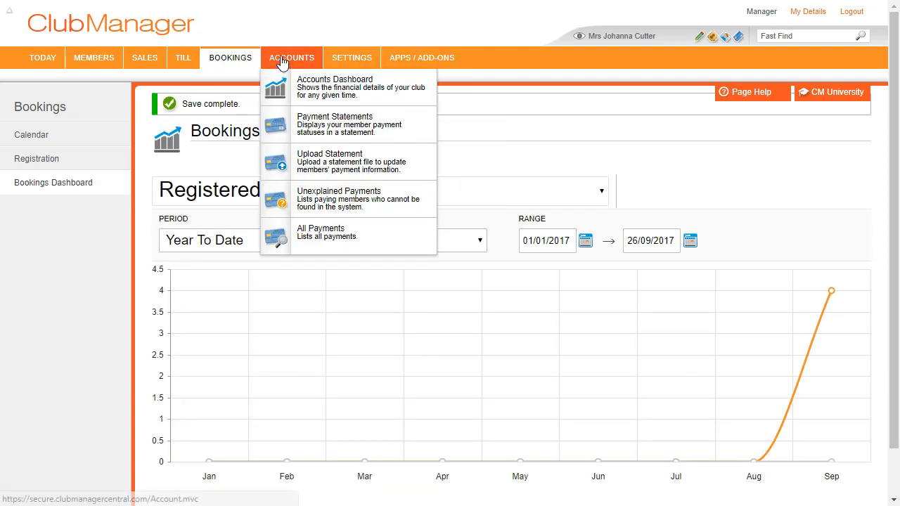
left_click(305, 86)
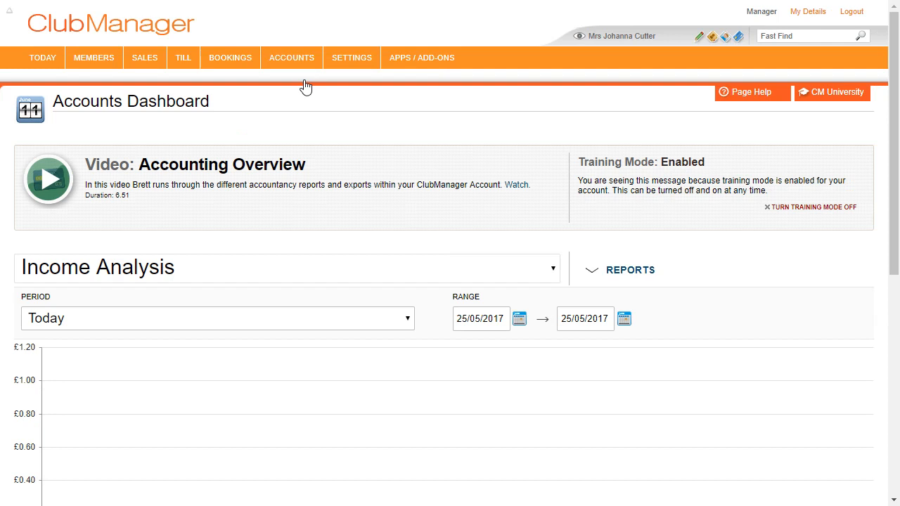
- Set Income Analysis to Year To Date (June: £445.00 membership, £278.51 product sales) and expand the Reports list
scroll(298, 145, "down", 2)
left_click(330, 177)
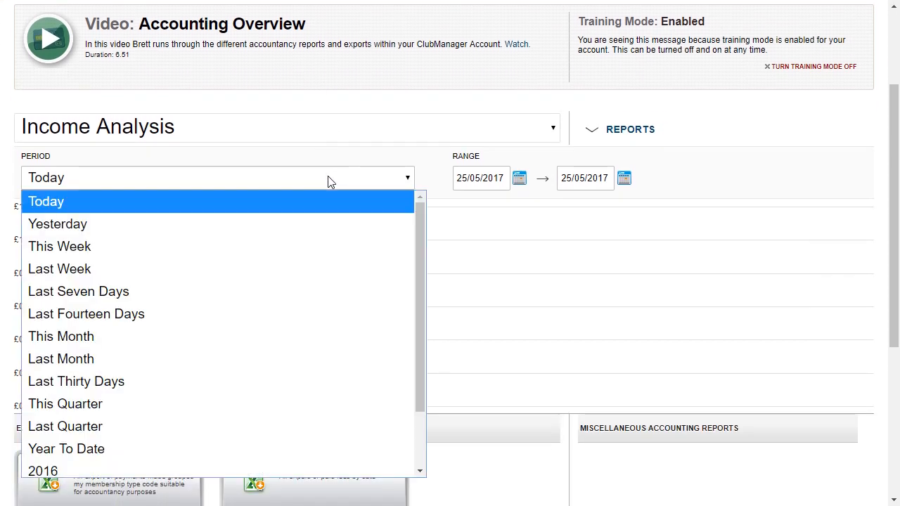
left_click(237, 448)
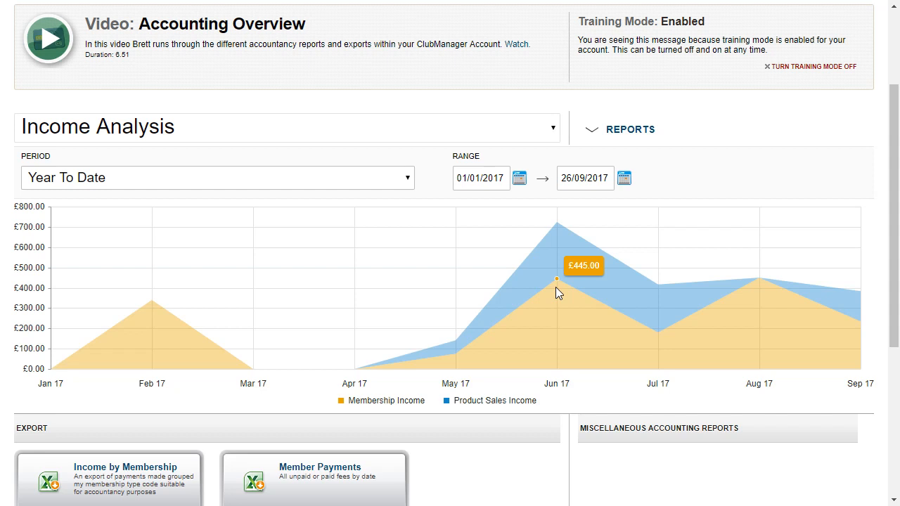
left_click(612, 137)
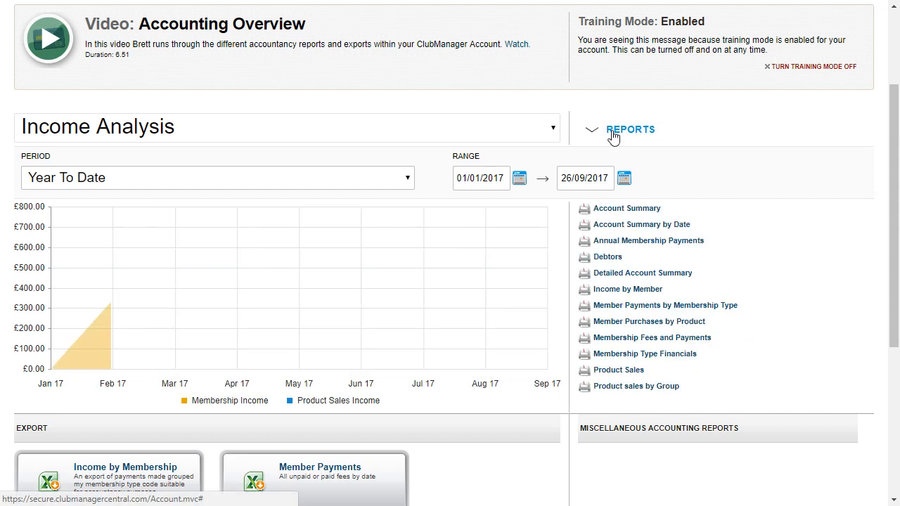
- Switch Income Analysis back to Today and open the Detailed Account Summary for 26 September 2017
left_click(266, 181)
left_click(235, 199)
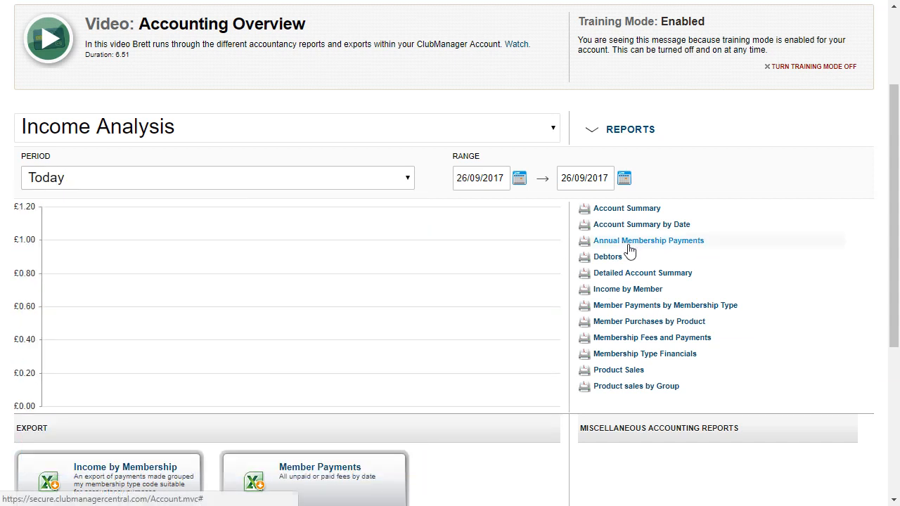
left_click(665, 280)
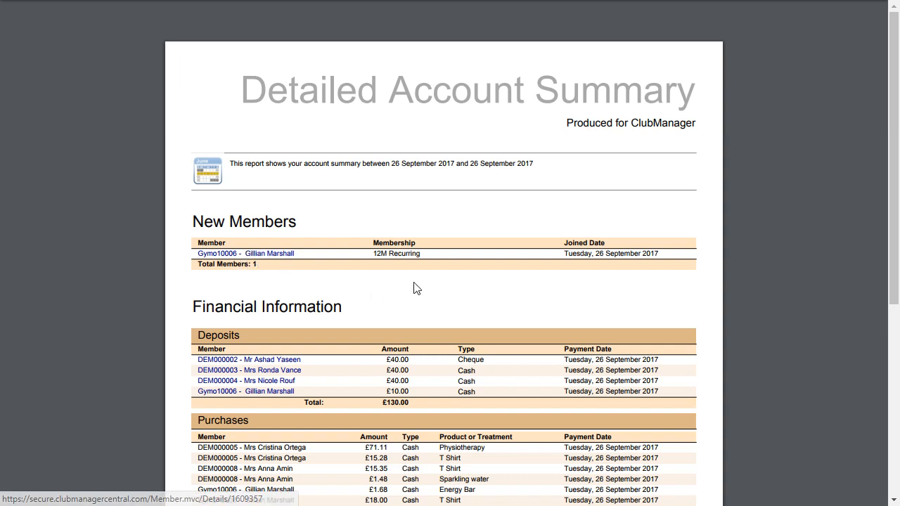
- Read the Detailed Account Summary down to its payment method totals (£288.70), then return to the Accounts Dashboard
scroll(413, 292, "down", 1)
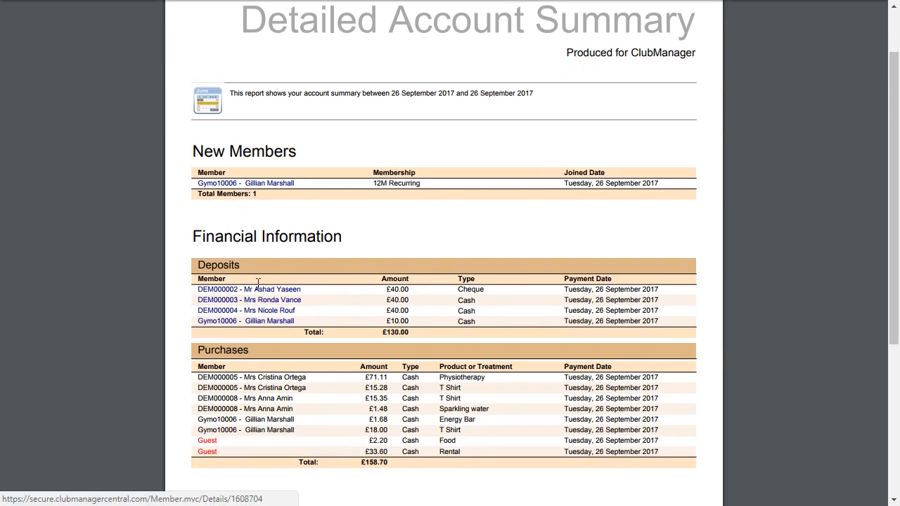
scroll(348, 295, "down", 1)
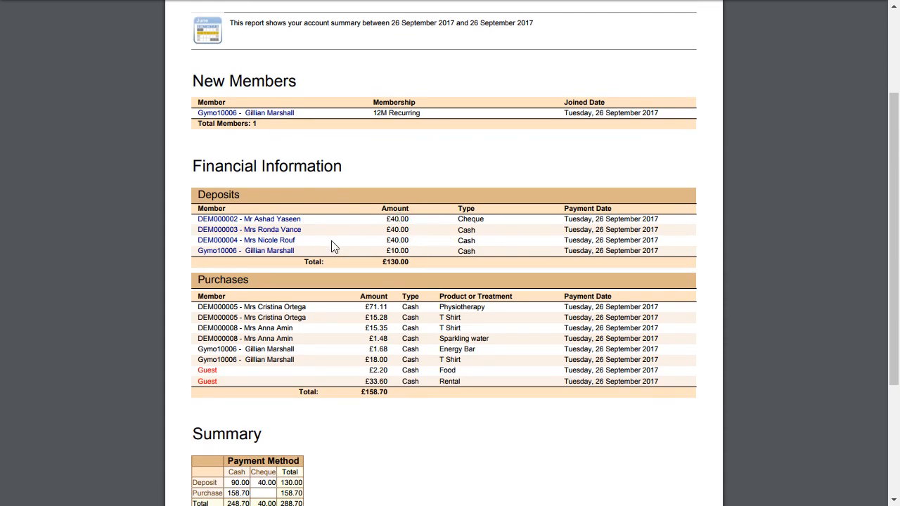
scroll(431, 243, "down", 1)
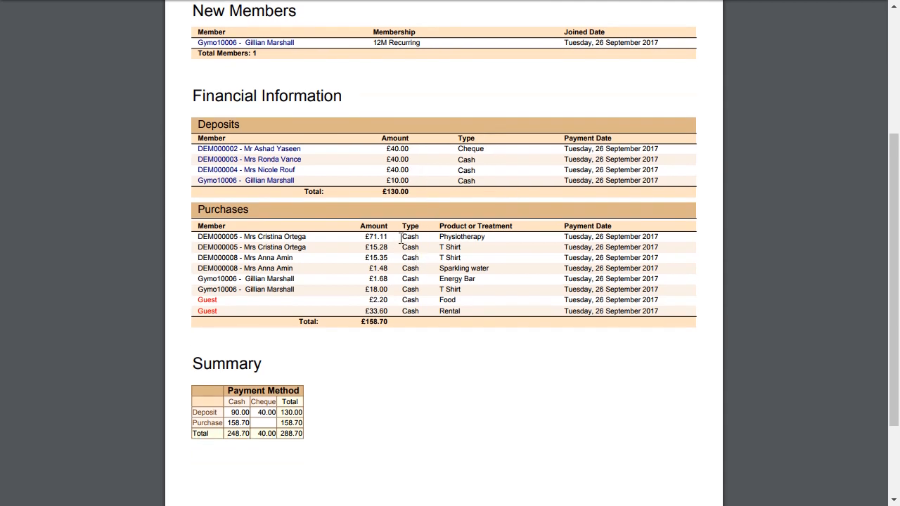
scroll(297, 282, "down", 1)
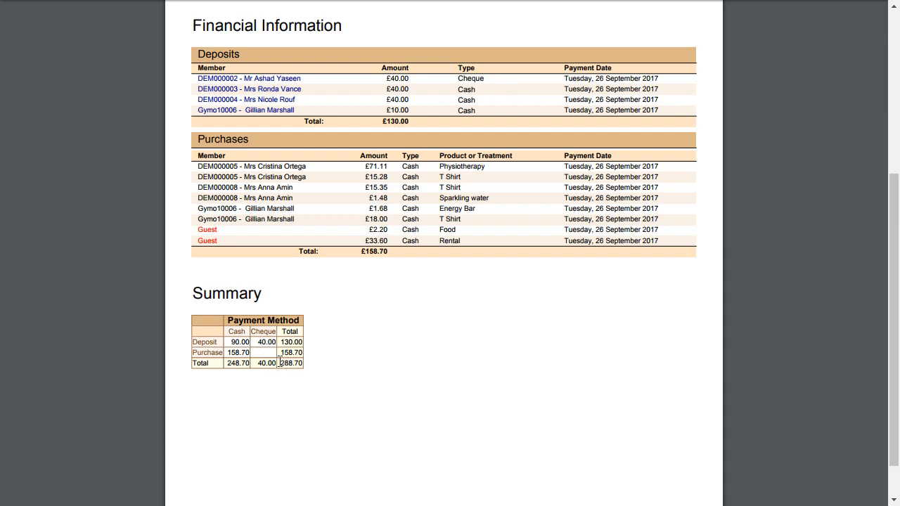
scroll(555, 383, "up", 4)
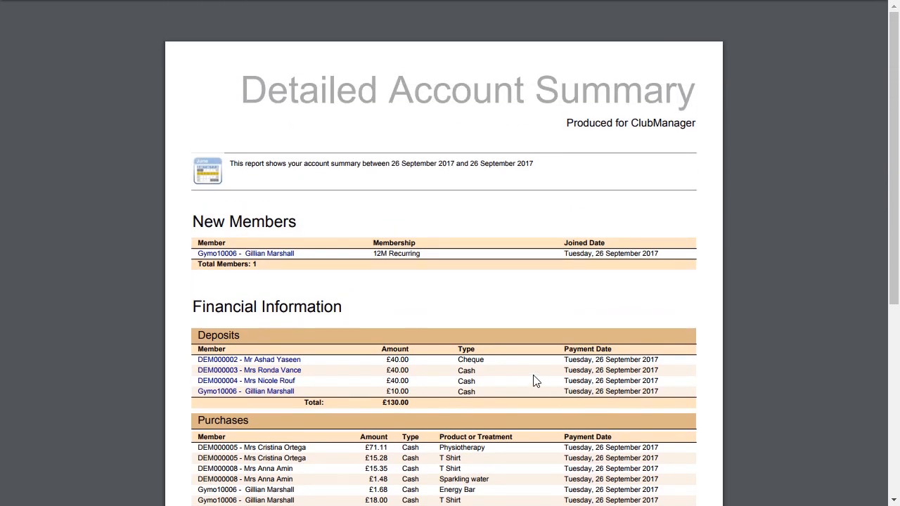
key("alt+Left")
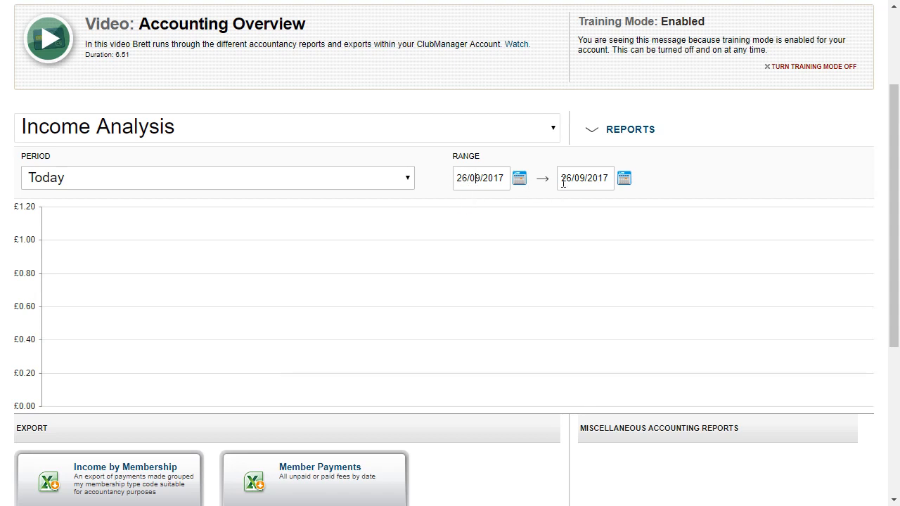
scroll(559, 184, "down", 4)
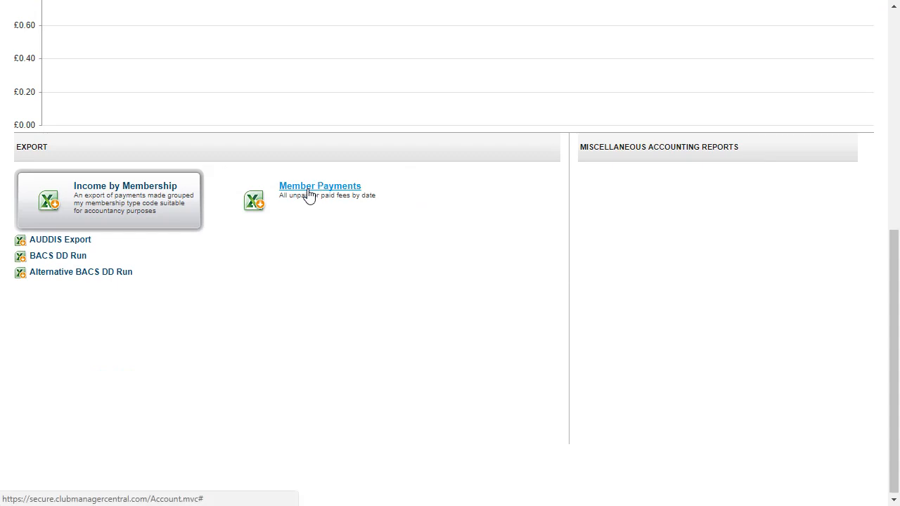
scroll(307, 194, "up", 5)
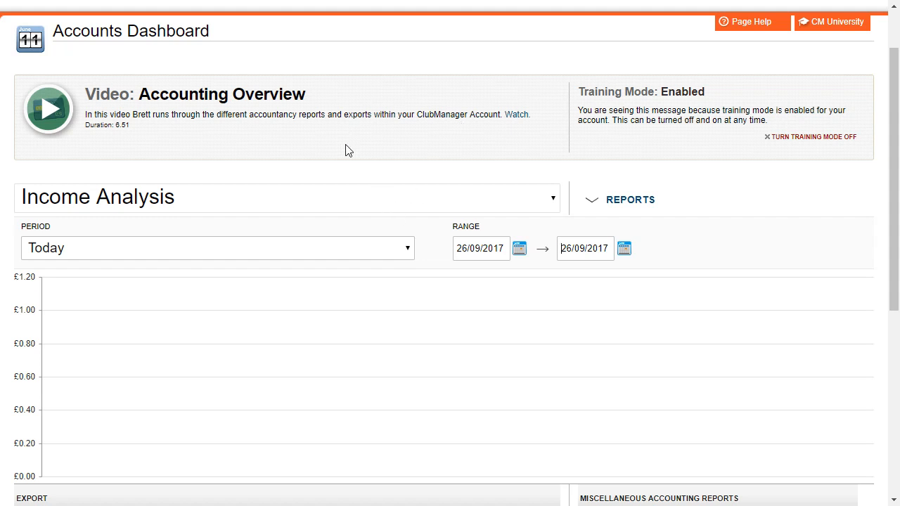
scroll(345, 149, "up", 1)
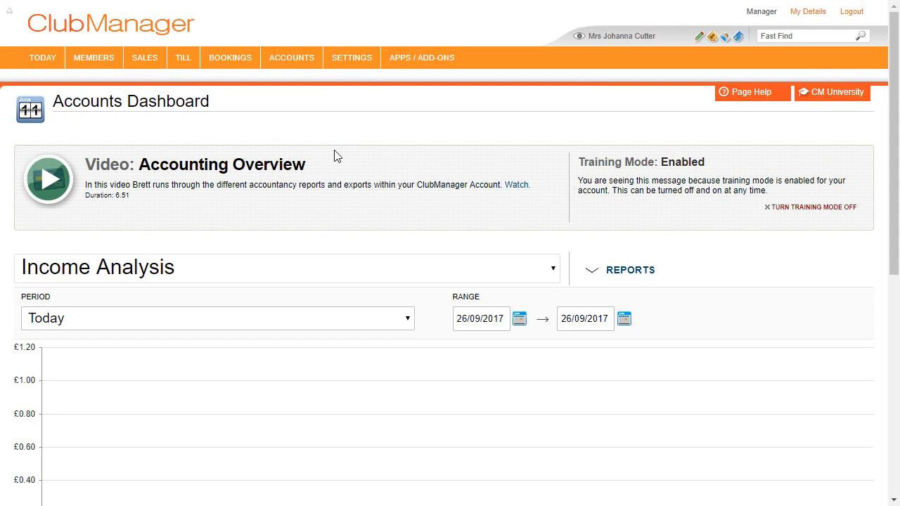
mouse_move(291, 61)
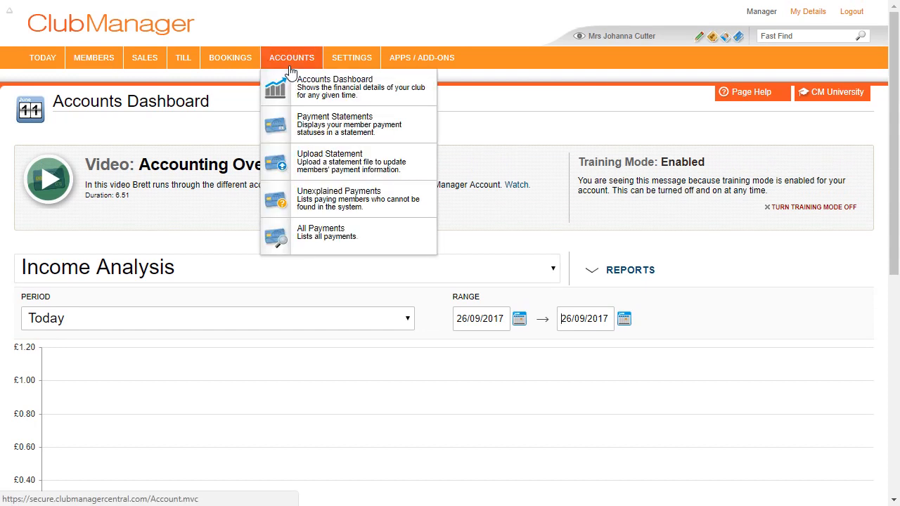
- Review September 2017's payment history and collection rate on Payment Statements (£485.00 paid peak, £35.00 unpaid)
left_click(316, 130)
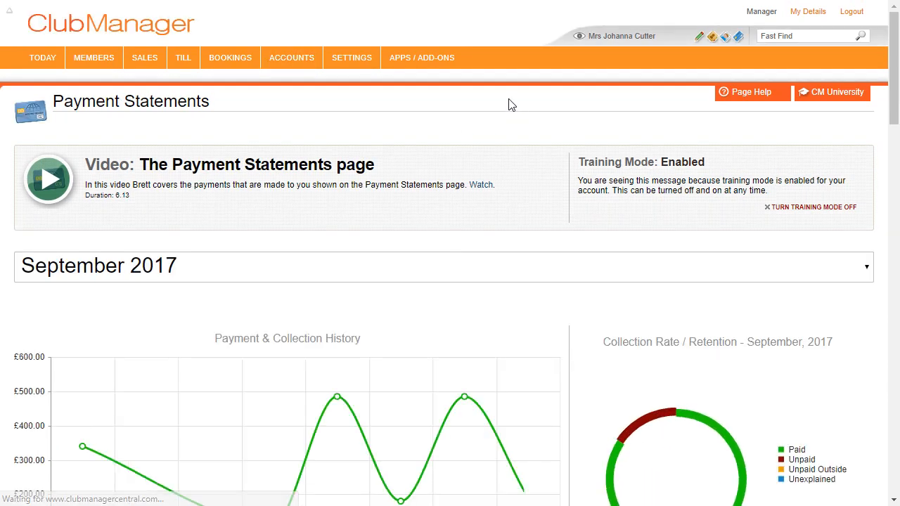
scroll(476, 139, "down", 1)
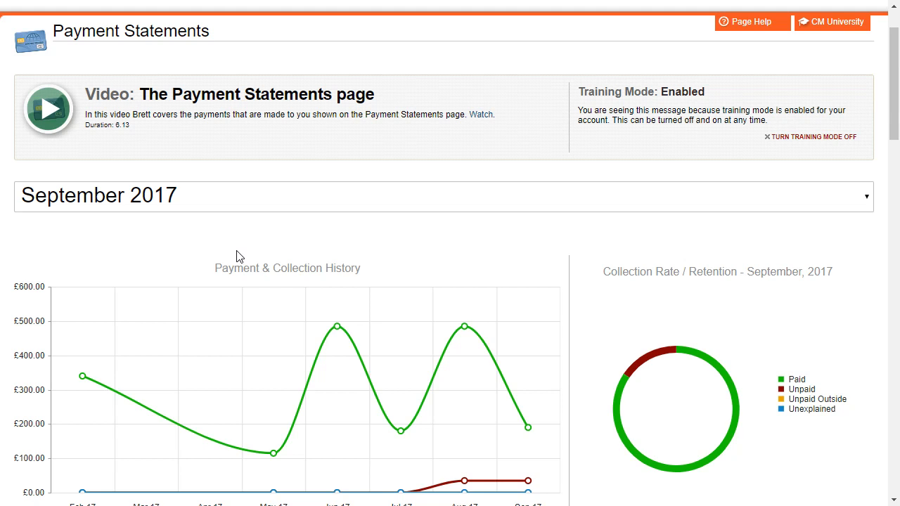
mouse_move(720, 361)
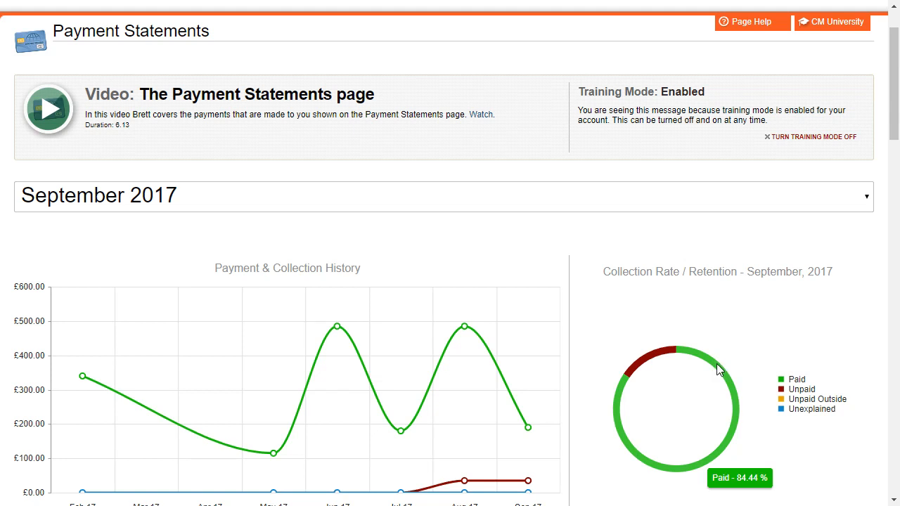
mouse_move(661, 357)
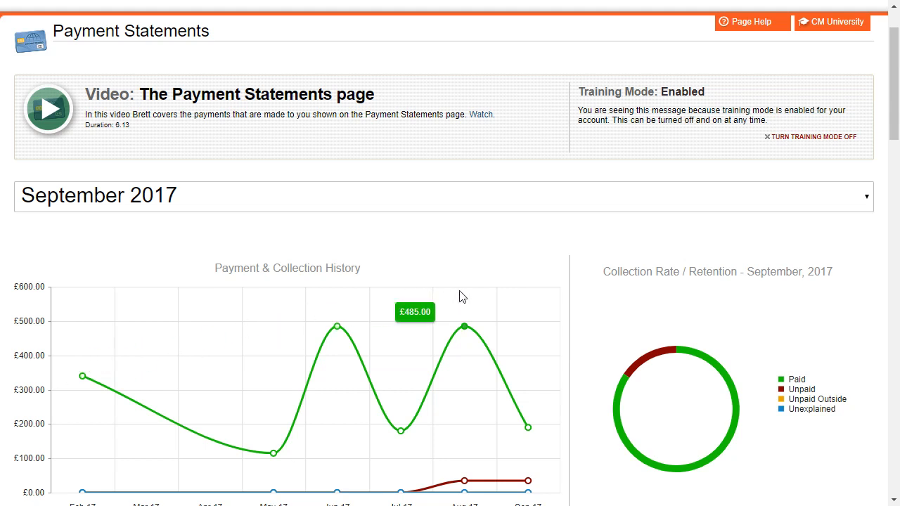
scroll(253, 317, "down", 1)
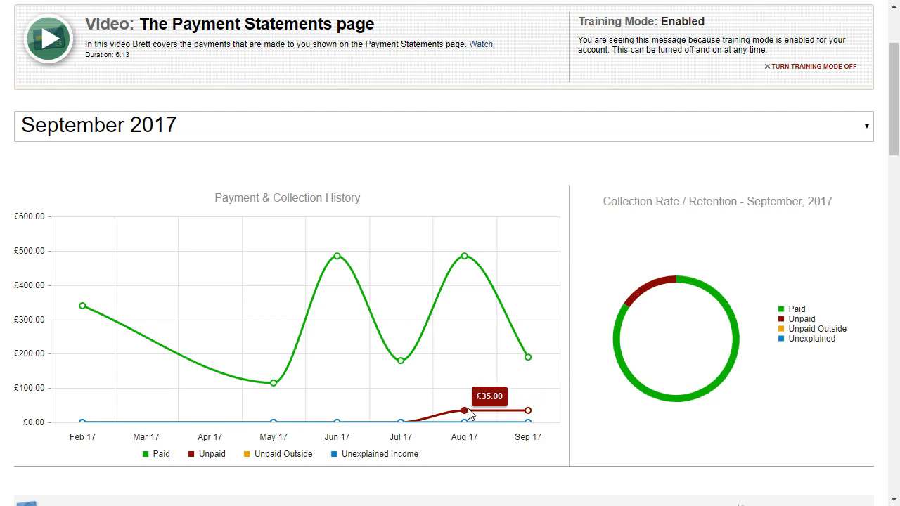
scroll(468, 415, "down", 3)
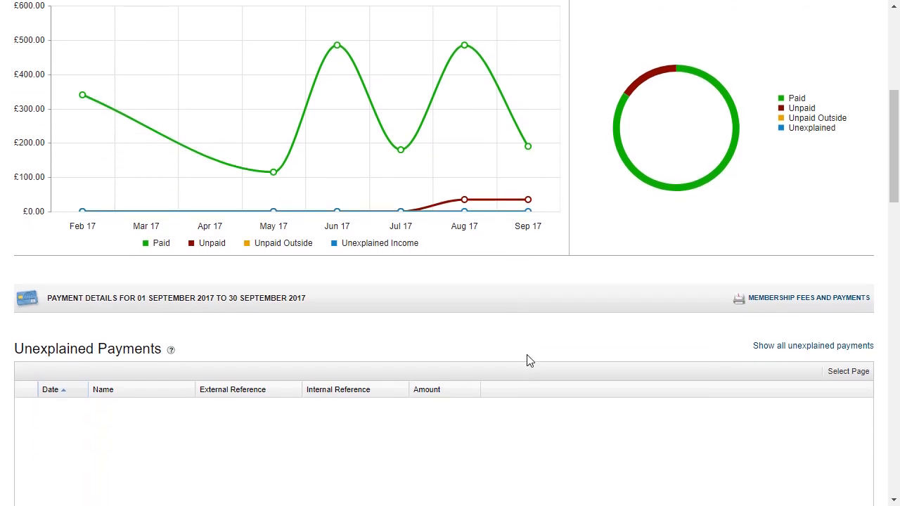
scroll(529, 360, "down", 6)
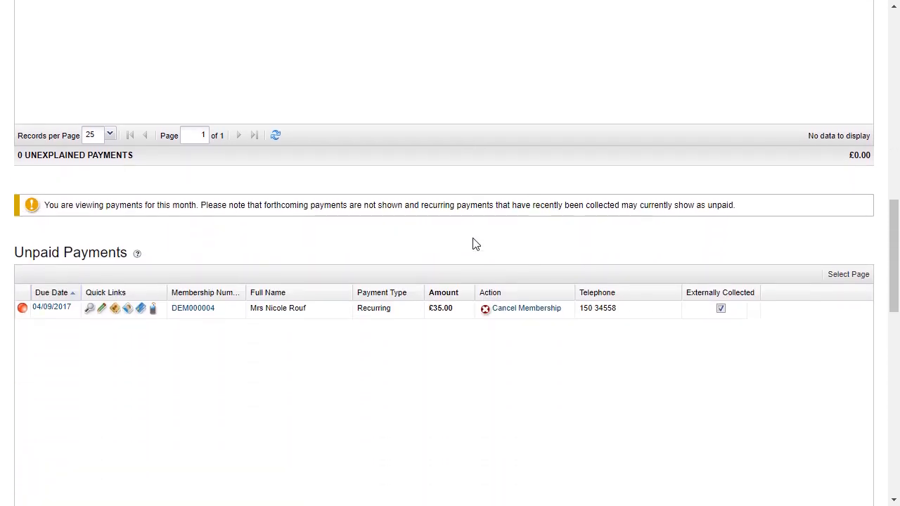
scroll(473, 244, "down", 8)
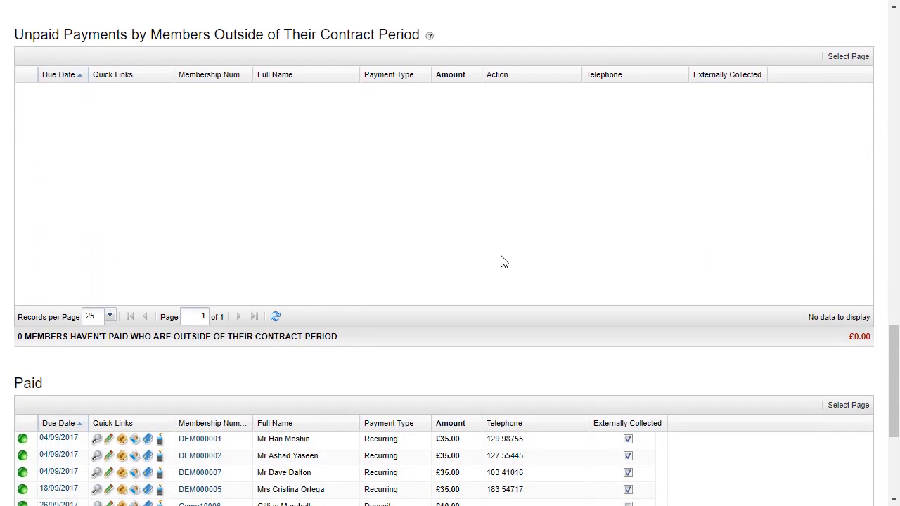
scroll(492, 264, "down", 2)
scroll(532, 253, "down", 1)
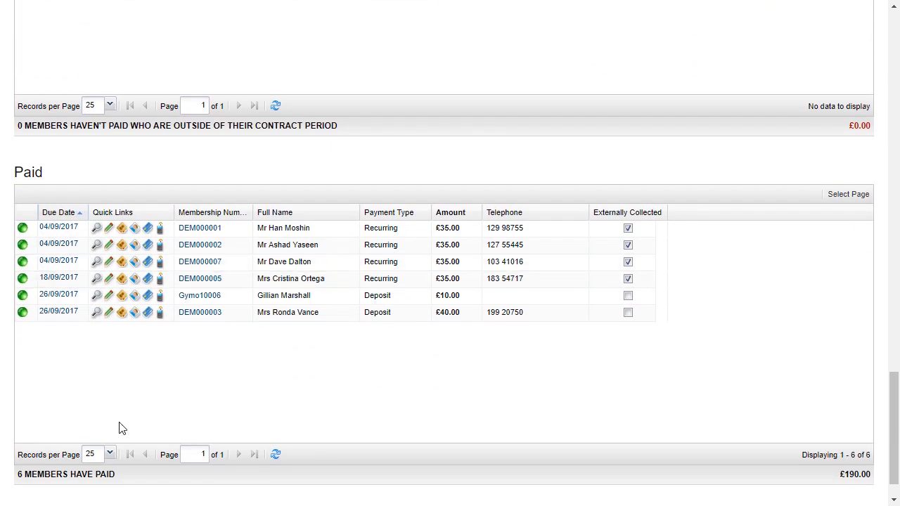
scroll(363, 364, "up", 6)
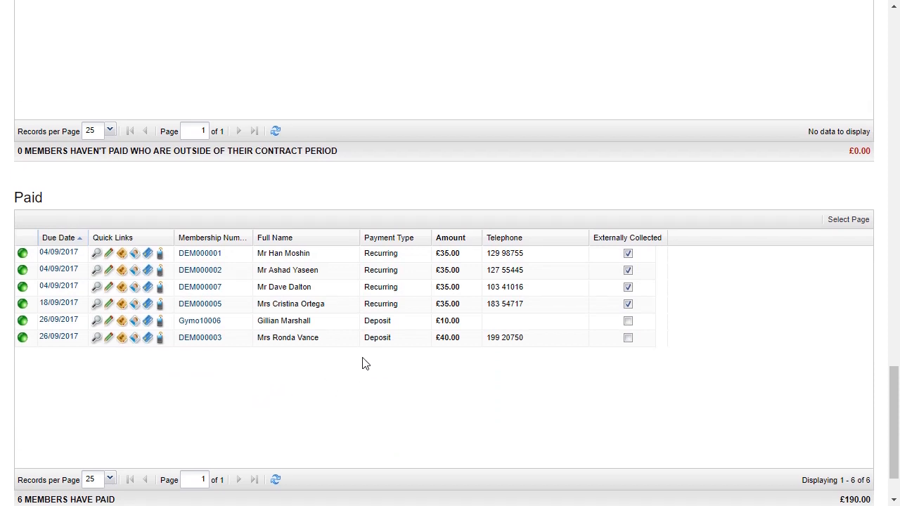
scroll(414, 363, "up", 1)
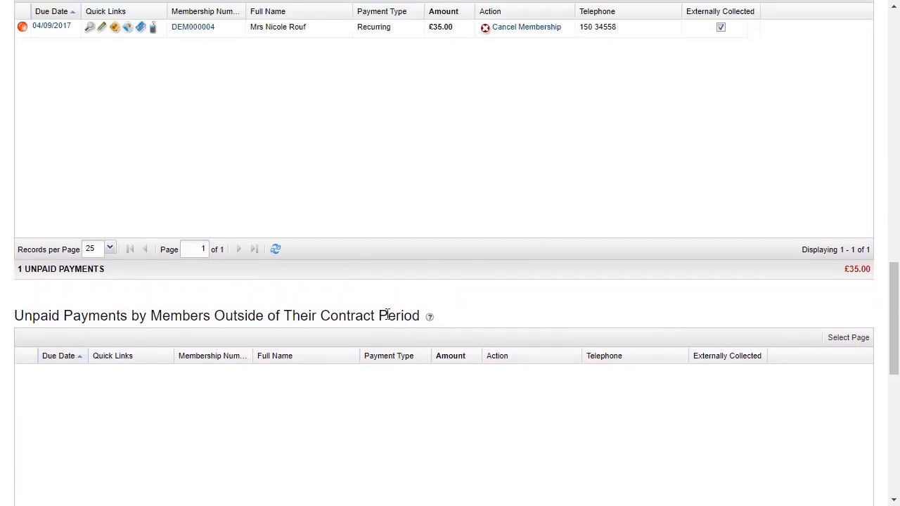
scroll(211, 139, "up", 2)
scroll(158, 263, "down", 1)
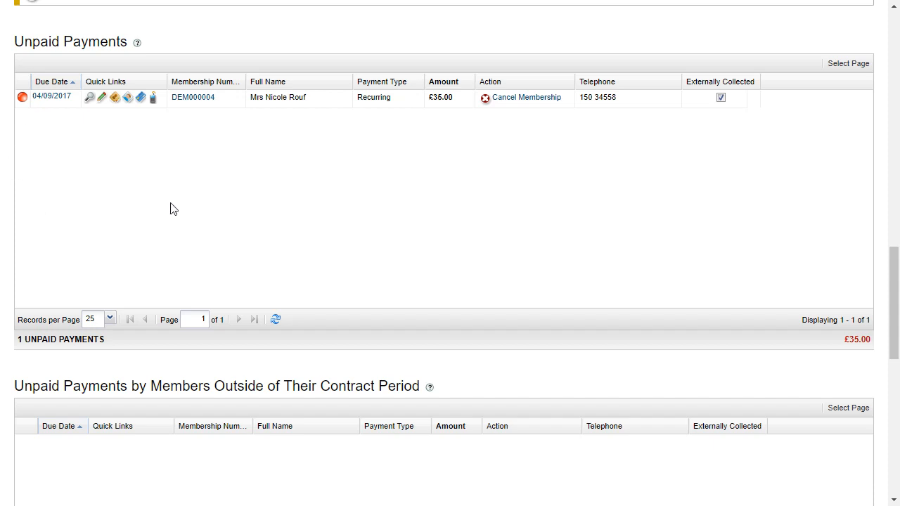
scroll(287, 176, "down", 2)
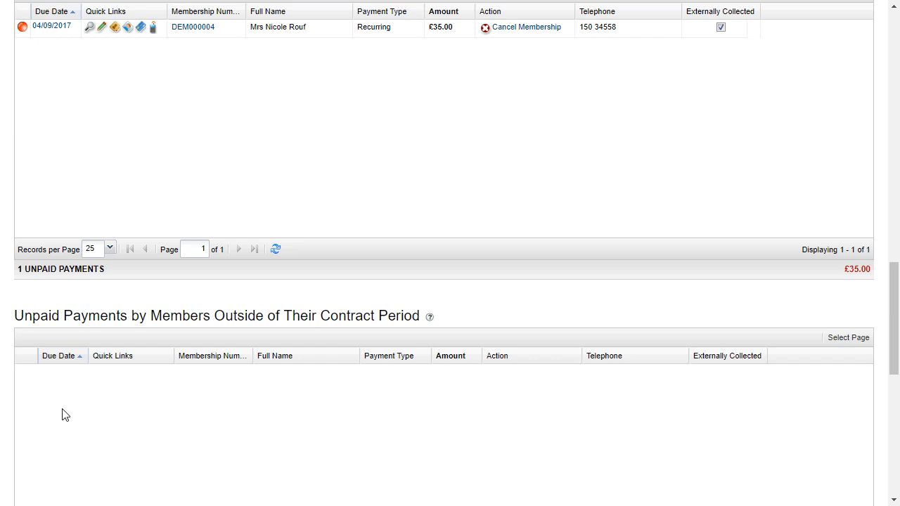
scroll(62, 415, "up", 7)
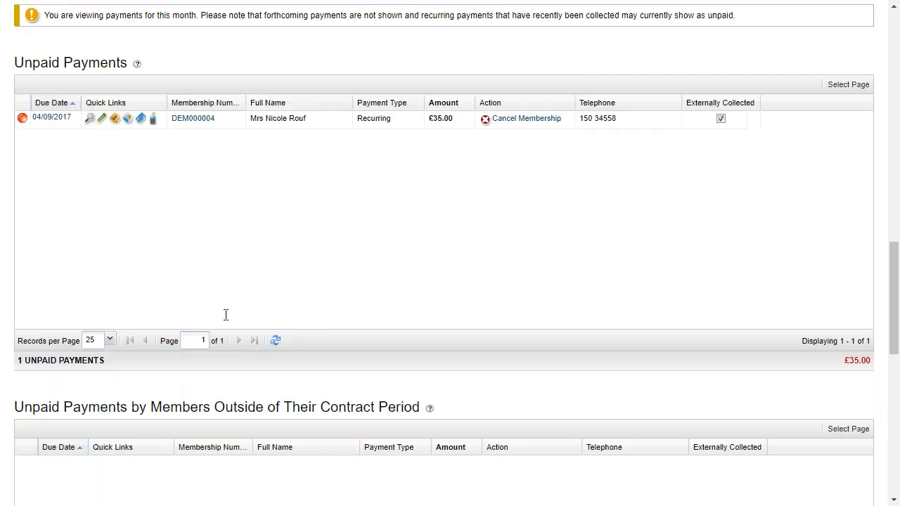
scroll(207, 155, "up", 2)
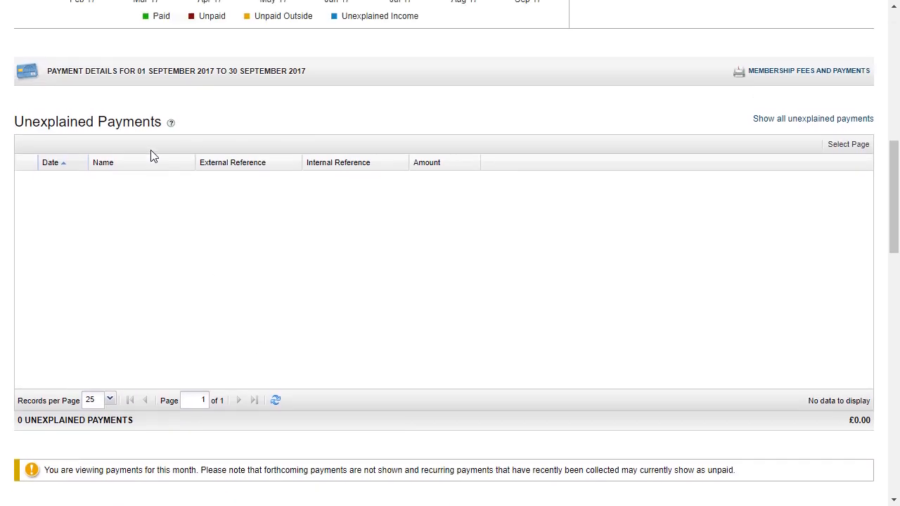
- Look over the September 2017 collection-rate ring, then go back to the Welcome to ClubManager home page
scroll(209, 317, "down", 1)
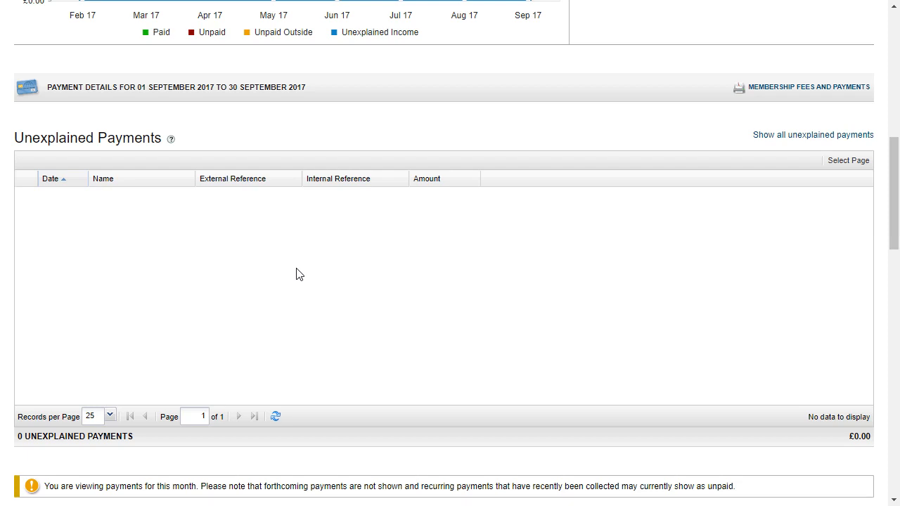
scroll(369, 306, "up", 2)
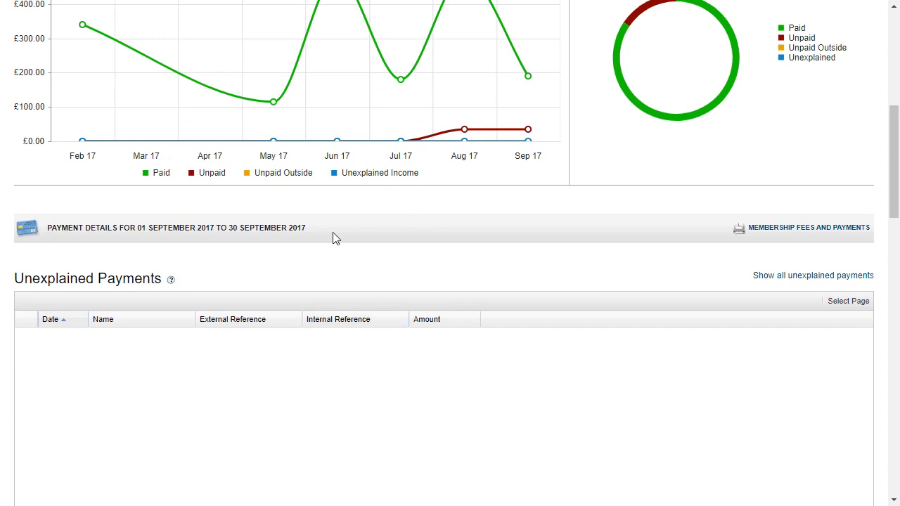
scroll(343, 258, "down", 1)
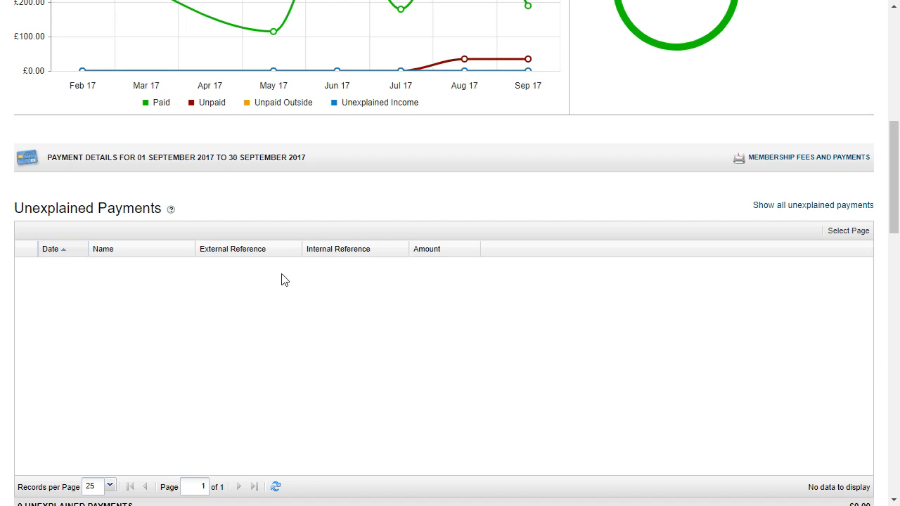
scroll(548, 190, "up", 4)
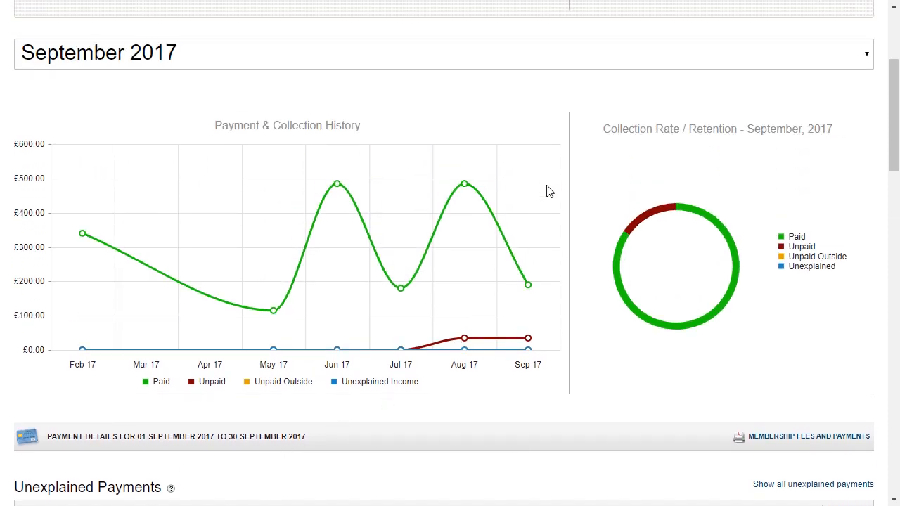
scroll(490, 101, "up", 1)
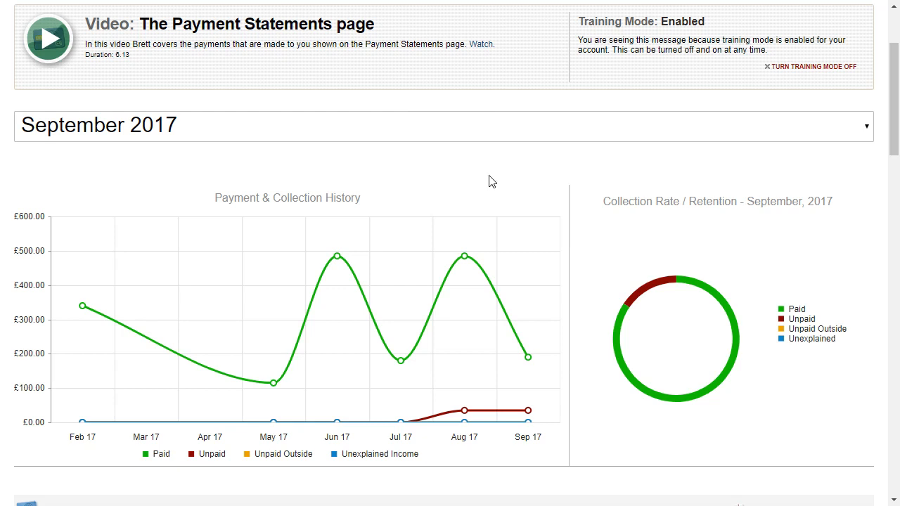
scroll(295, 201, "up", 2)
scroll(309, 329, "down", 4)
scroll(309, 329, "down", 2)
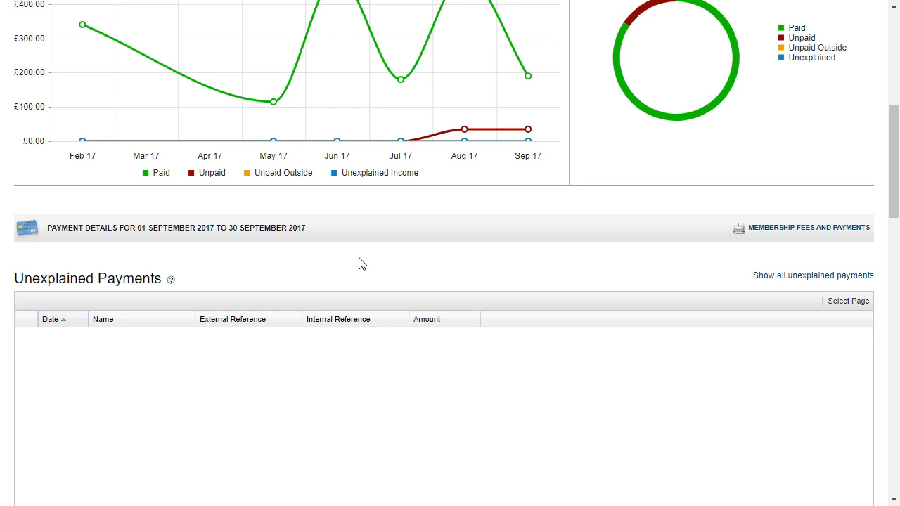
scroll(360, 260, "down", 1)
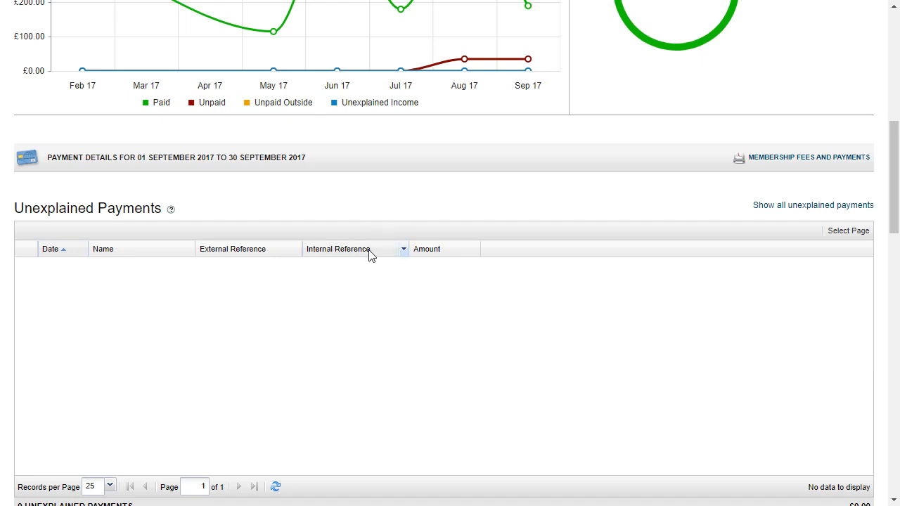
scroll(371, 255, "up", 7)
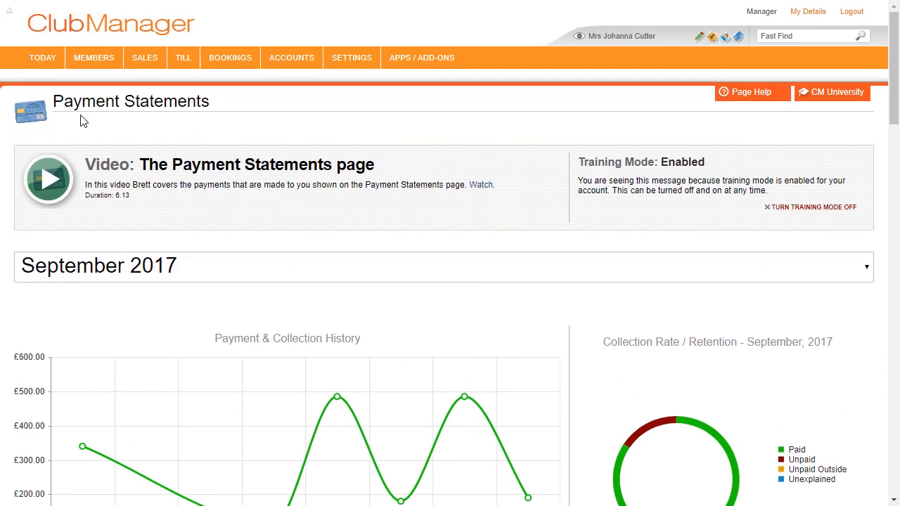
left_click(42, 60)
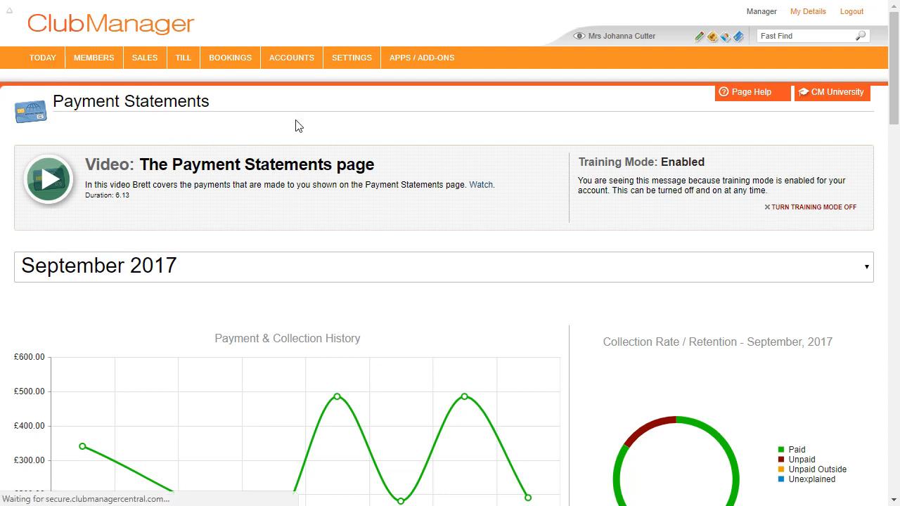